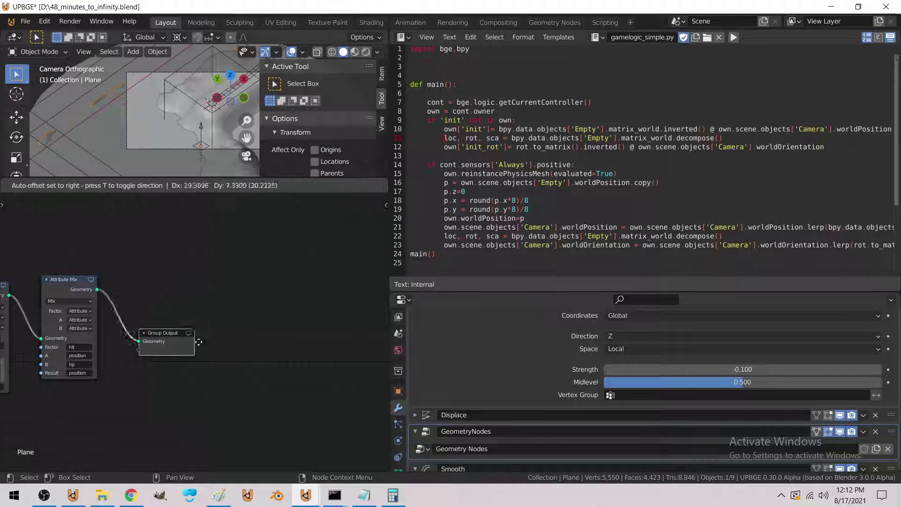
Add an Attribute Math node and feed the Attribute Mix geometry into it
{"action": "left_click", "coordinate": [87, 186]}
{"action": "mouse_move", "coordinate": [114, 216]}
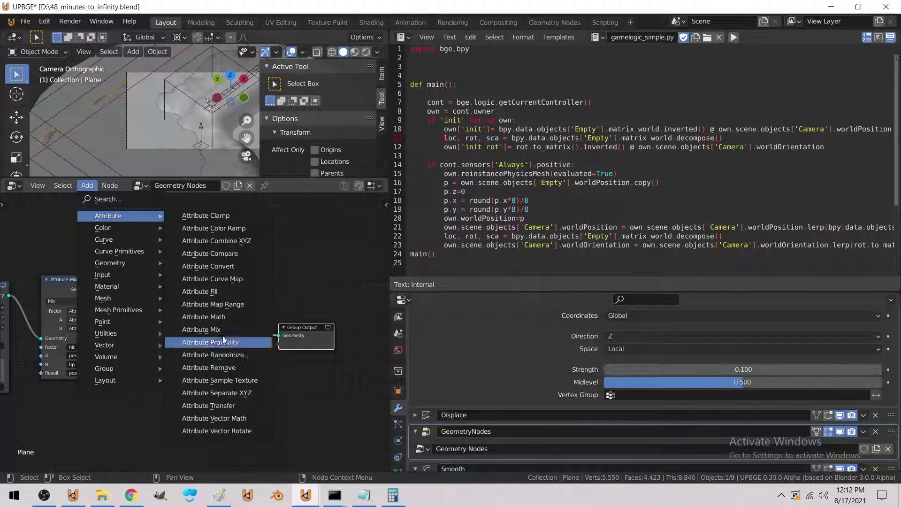
{"action": "left_click", "coordinate": [219, 317]}
{"action": "left_click", "coordinate": [104, 224]}
{"action": "left_click_drag", "start_coordinate": [96, 331], "coordinate": [111, 285]}
Insert a Join Geometry node before Group Output and connect Attribute Math into it
{"action": "left_click", "coordinate": [86, 186]}
{"action": "mouse_move", "coordinate": [114, 263]}
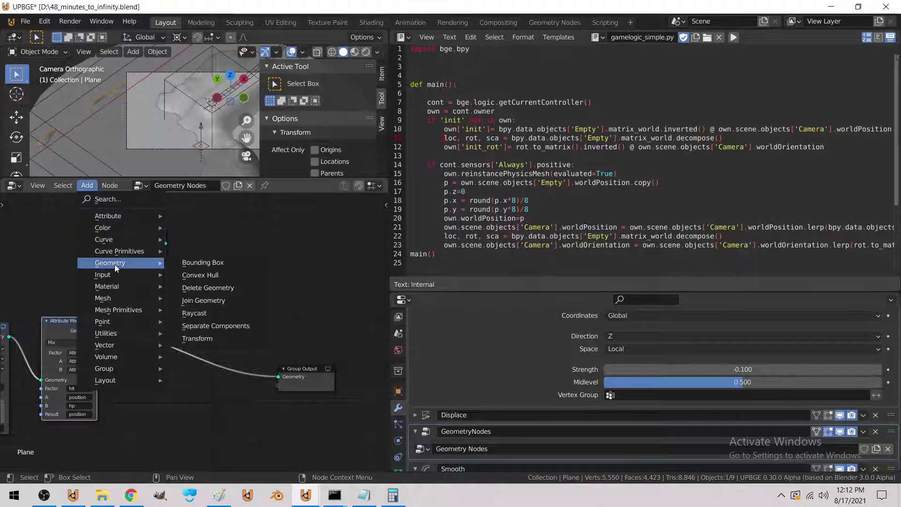
{"action": "left_click", "coordinate": [210, 300]}
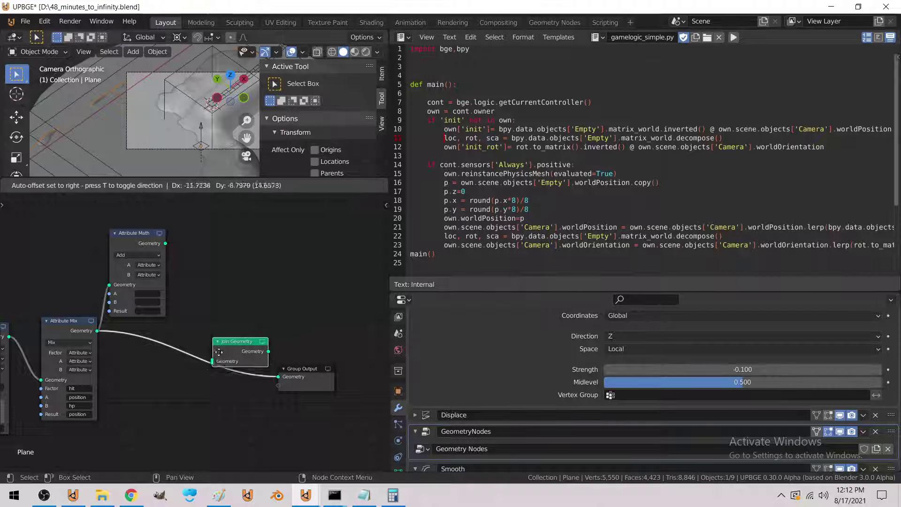
{"action": "left_click", "coordinate": [210, 368]}
{"action": "left_click_drag", "start_coordinate": [165, 244], "coordinate": [184, 331]}
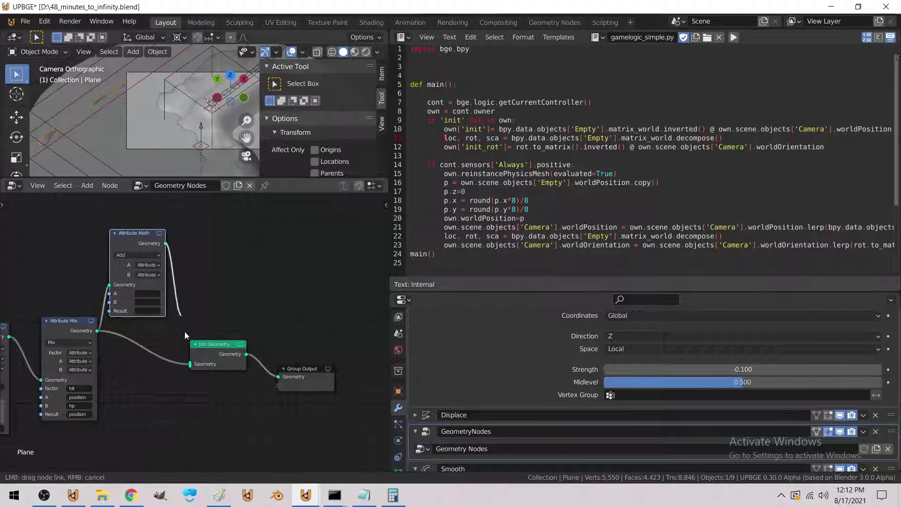
{"action": "left_click_drag", "start_coordinate": [189, 362], "coordinate": [189, 364]}
{"action": "left_click_drag", "start_coordinate": [132, 240], "coordinate": [144, 244]}
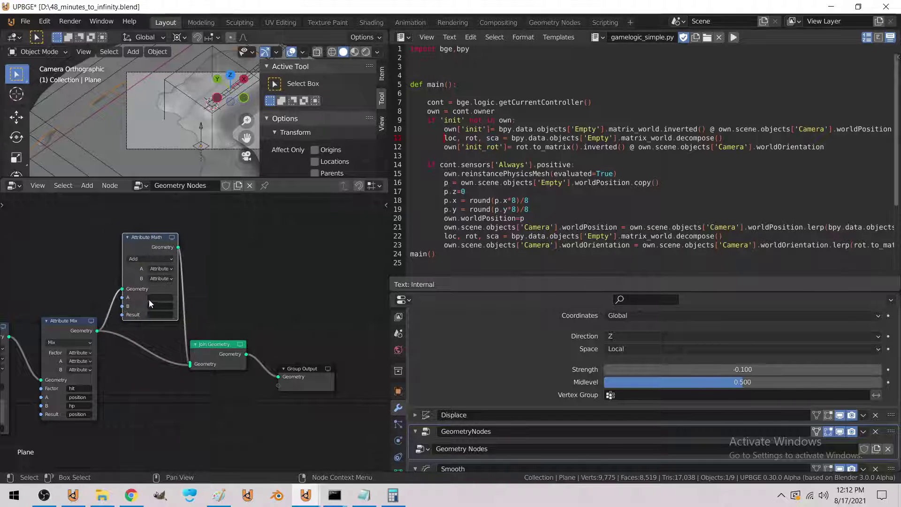
{"action": "scroll", "coordinate": [169, 305], "scroll_direction": "up", "scroll_amount": 5}
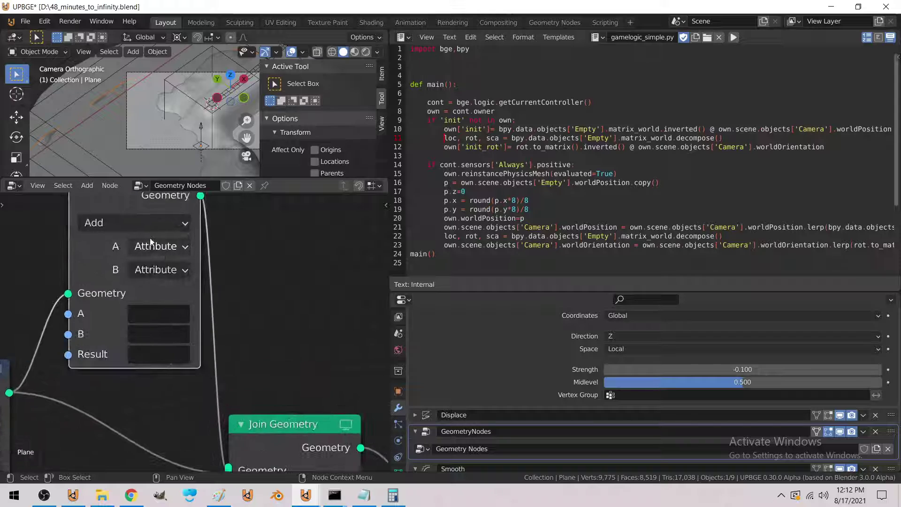
Switch the Attribute Math operation to Greater Than
{"action": "left_click", "coordinate": [153, 246]}
{"action": "left_click", "coordinate": [131, 228]}
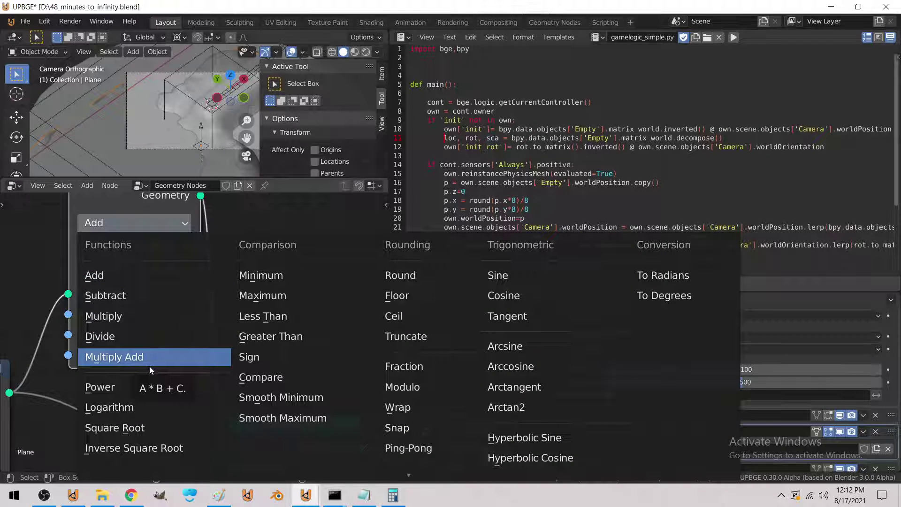
{"action": "key", "text": "d"}
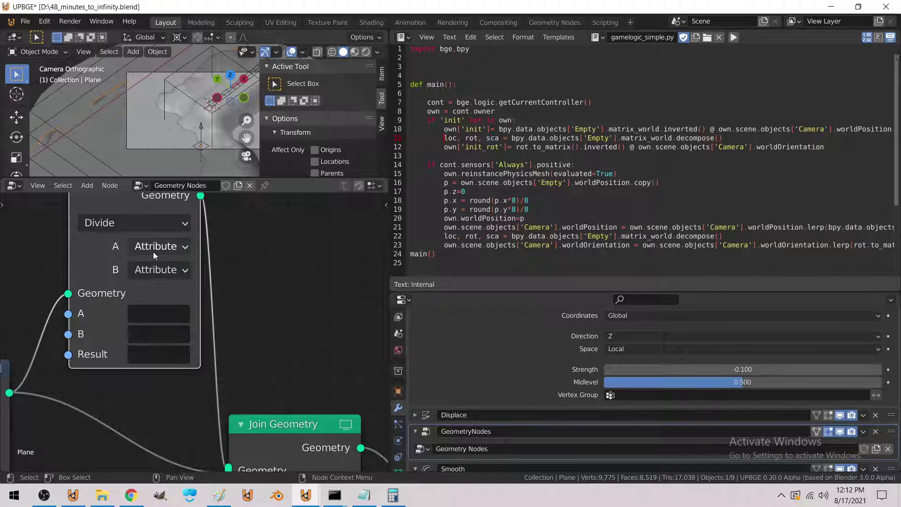
{"action": "left_click", "coordinate": [148, 221]}
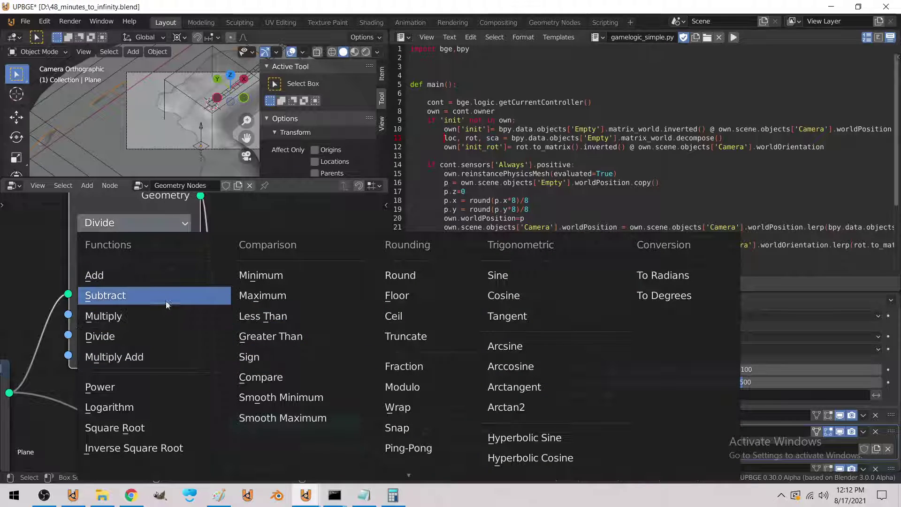
{"action": "key", "text": "Escape"}
{"action": "middle_click_drag", "start_coordinate": [111, 209], "coordinate": [188, 256]}
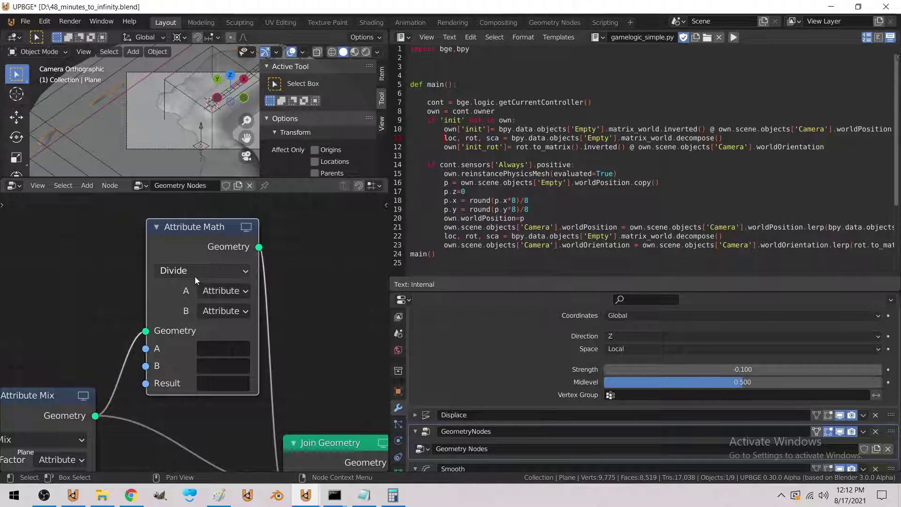
{"action": "scroll", "coordinate": [195, 277], "scroll_direction": "up", "scroll_amount": 2}
{"action": "left_click", "coordinate": [193, 249]}
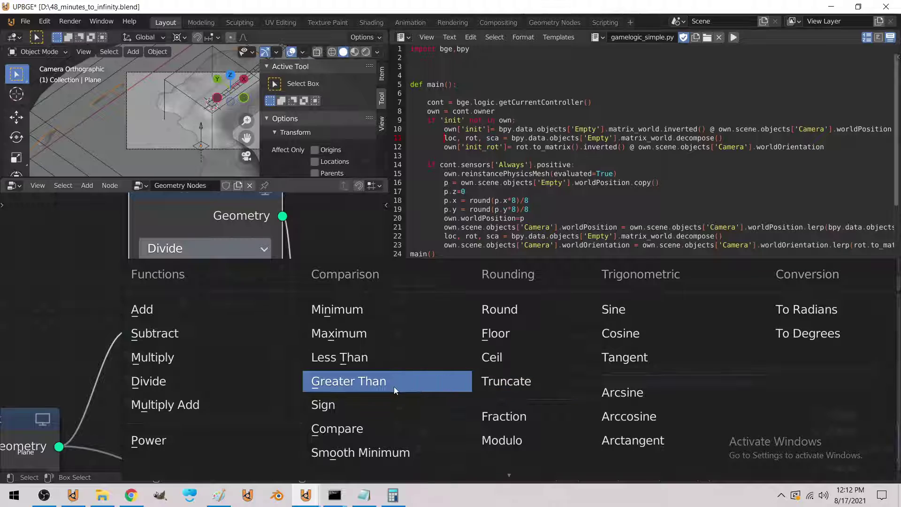
{"action": "left_click", "coordinate": [412, 383]}
{"action": "scroll", "coordinate": [230, 316], "scroll_direction": "down", "scroll_amount": 3}
Set input A to the 'value' attribute and shift Join Geometry to the right
{"action": "left_click", "coordinate": [221, 340]}
{"action": "type", "text": "value"}
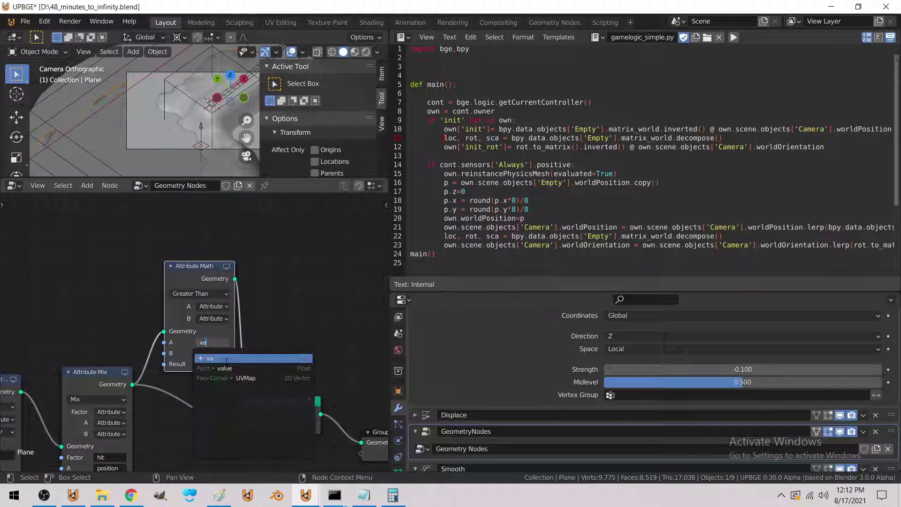
{"action": "left_click", "coordinate": [236, 368]}
{"action": "middle_click_drag", "start_coordinate": [238, 369], "coordinate": [187, 362]}
{"action": "left_click_drag", "start_coordinate": [248, 390], "coordinate": [278, 375]}
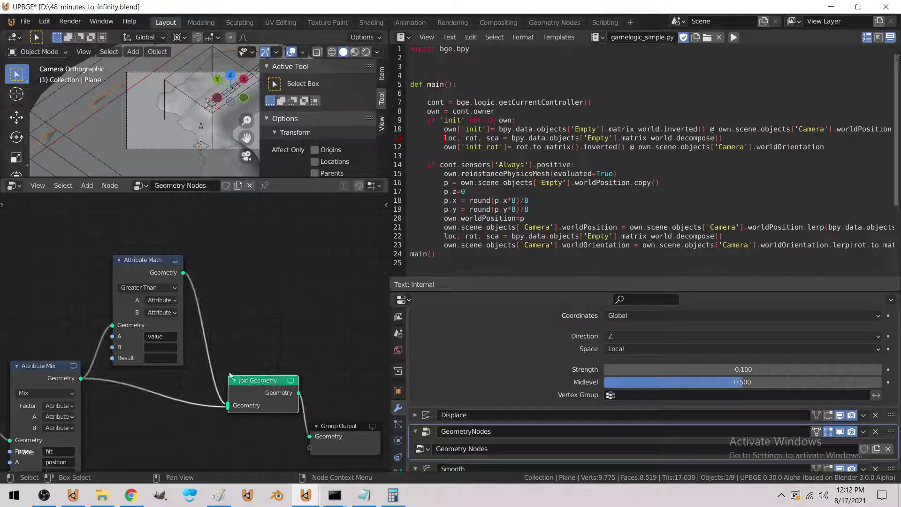
{"action": "left_click", "coordinate": [87, 186]}
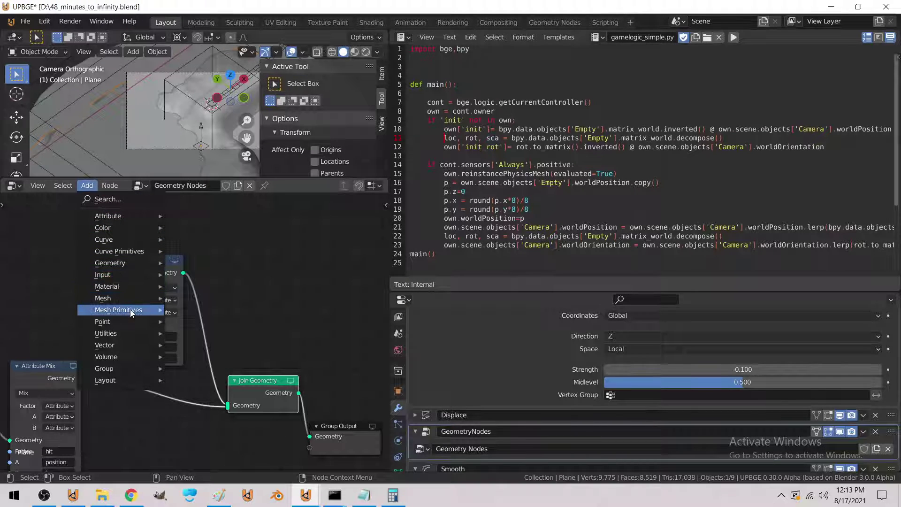
Drop a Point Distribute node on the Attribute Math link with Density set to 'value'
{"action": "mouse_move", "coordinate": [124, 321]}
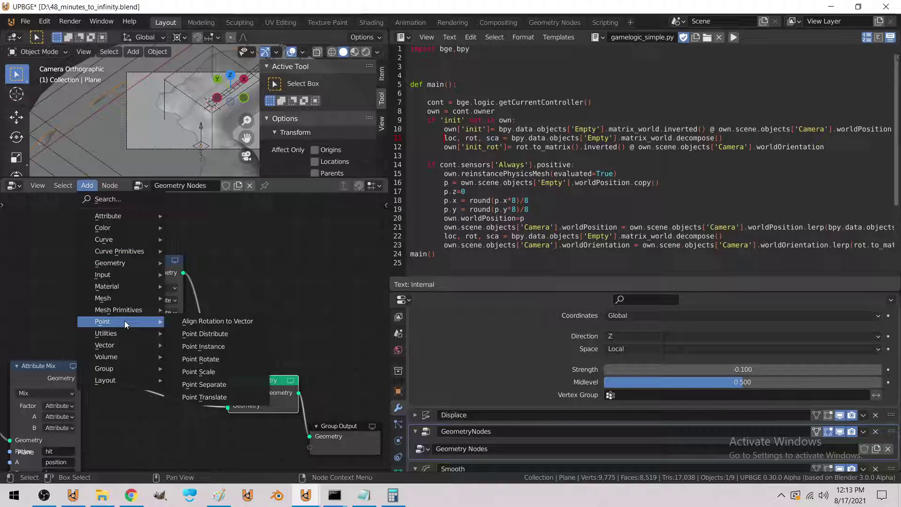
{"action": "left_click", "coordinate": [195, 333]}
{"action": "left_click", "coordinate": [273, 340]}
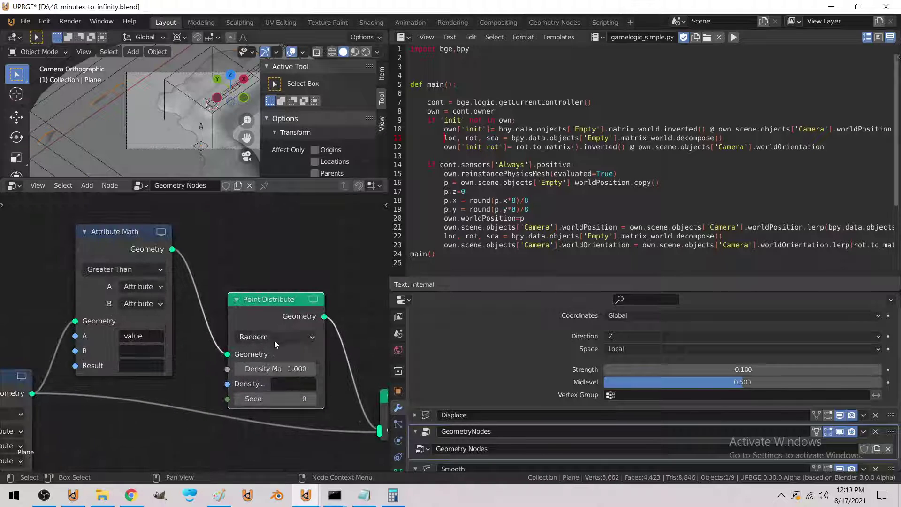
{"action": "left_click", "coordinate": [292, 380]}
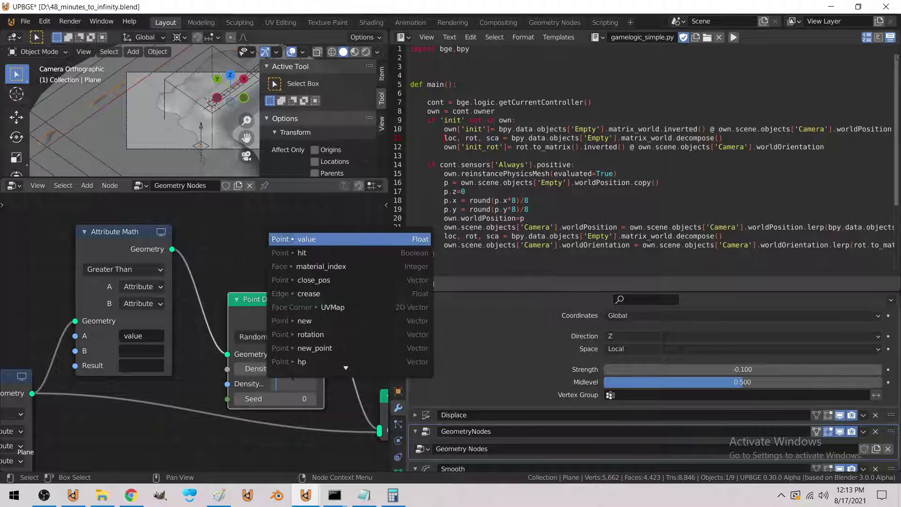
{"action": "type", "text": "val"}
{"action": "key", "text": "Down"}
{"action": "key", "text": "Return"}
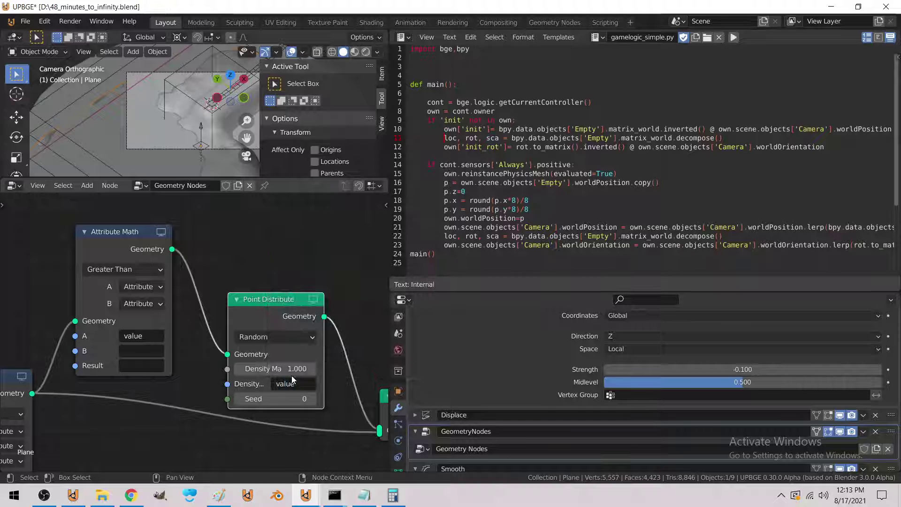
{"action": "scroll", "coordinate": [291, 375], "scroll_direction": "up", "scroll_amount": 1}
{"action": "middle_click_drag", "start_coordinate": [291, 375], "coordinate": [194, 368]}
{"action": "scroll", "coordinate": [131, 328], "scroll_direction": "down", "scroll_amount": 2}
{"action": "scroll", "coordinate": [212, 156], "scroll_direction": "down", "scroll_amount": 1}
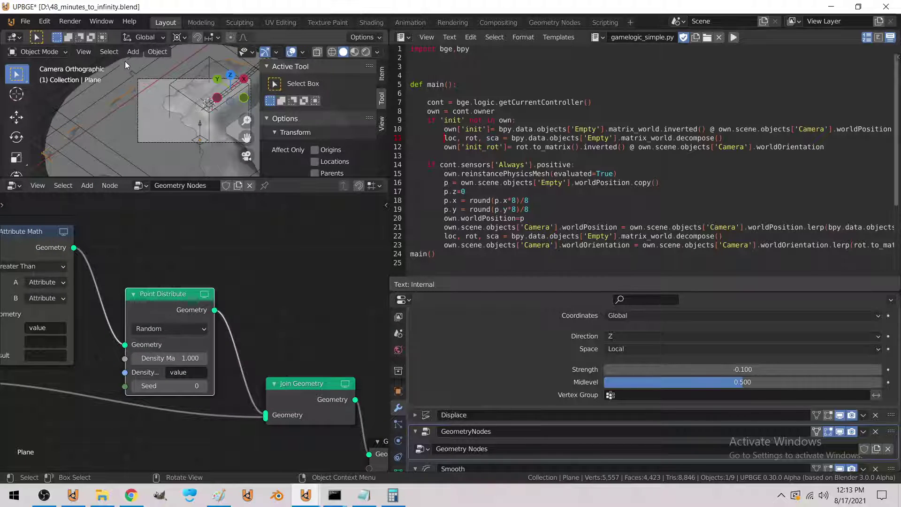
Add a cube and shrink it in Edit Mode
{"action": "left_click", "coordinate": [133, 51]}
{"action": "mouse_move", "coordinate": [155, 67]}
{"action": "left_click", "coordinate": [244, 73]}
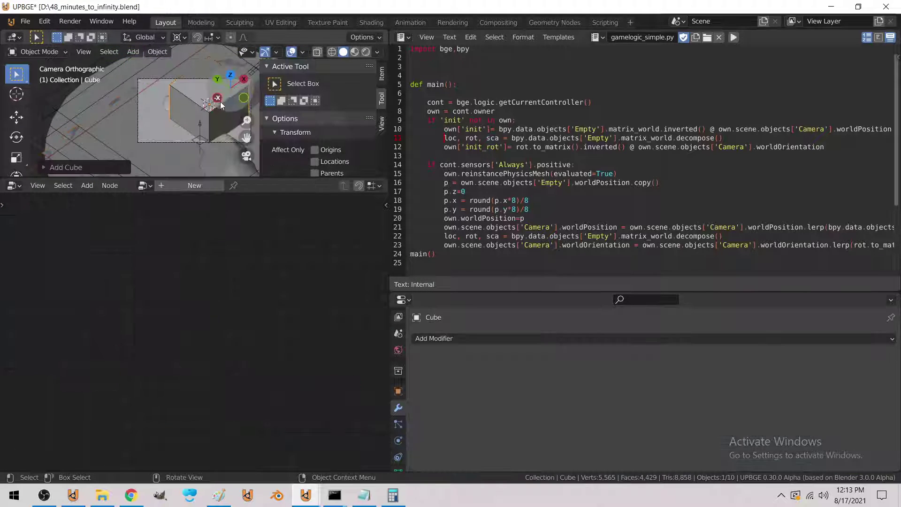
{"action": "key", "text": "Tab"}
{"action": "key", "text": "s"}
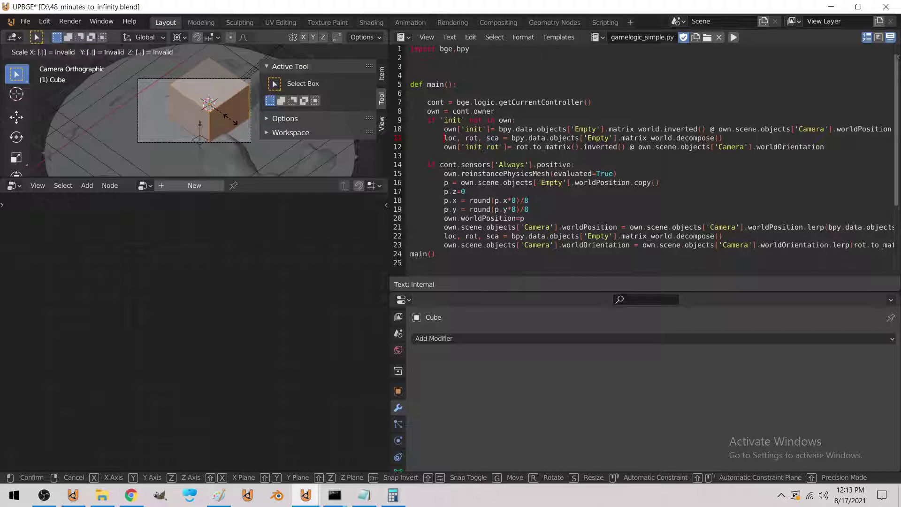
{"action": "key", "text": "Return"}
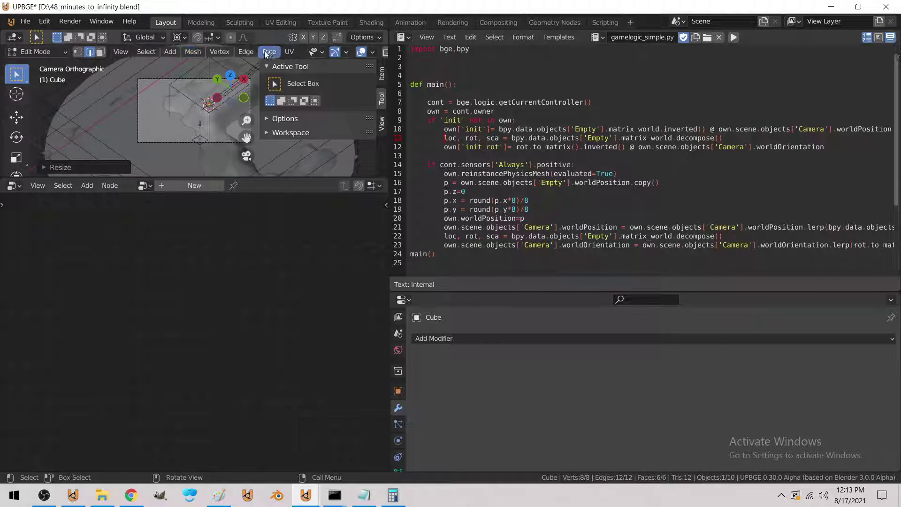
Extrude the cube's faces individually and scale them to 0.5
{"action": "left_click", "coordinate": [266, 55]}
{"action": "left_click", "coordinate": [288, 89]}
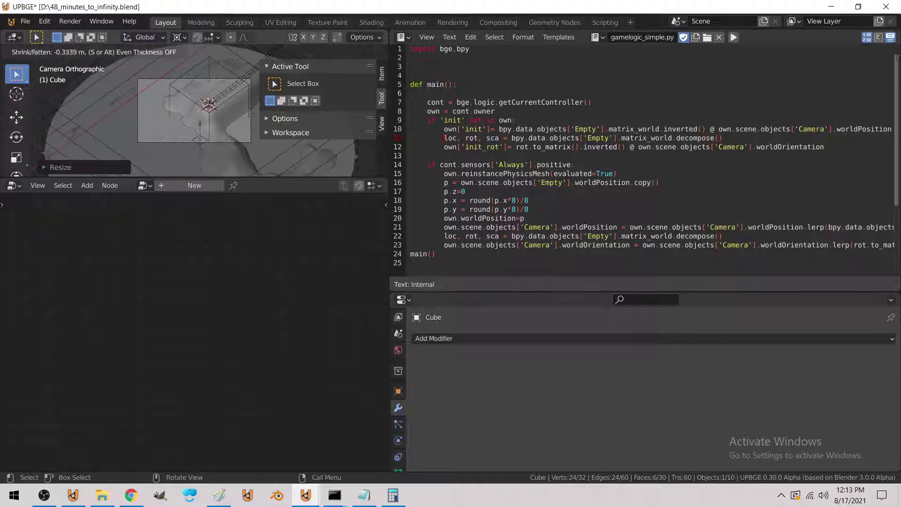
{"action": "left_click", "coordinate": [221, 120]}
{"action": "key", "text": "s"}
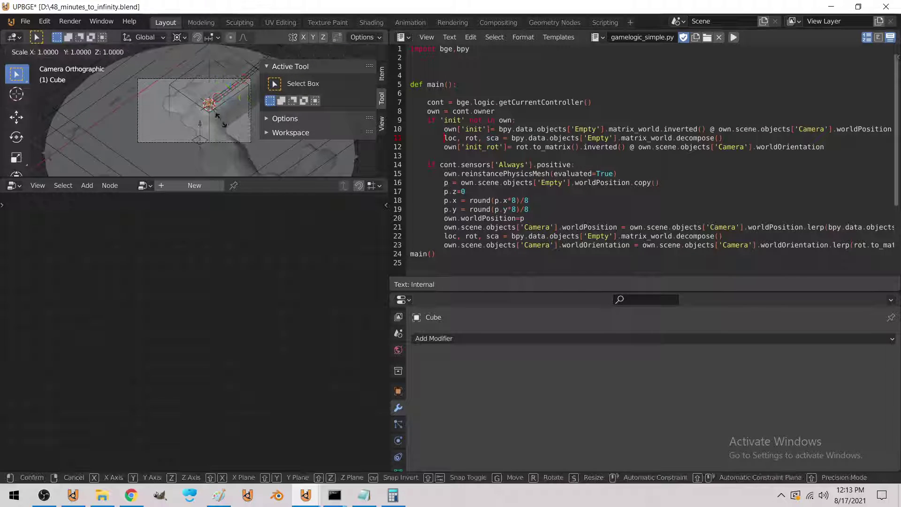
{"action": "key", "text": "period"}
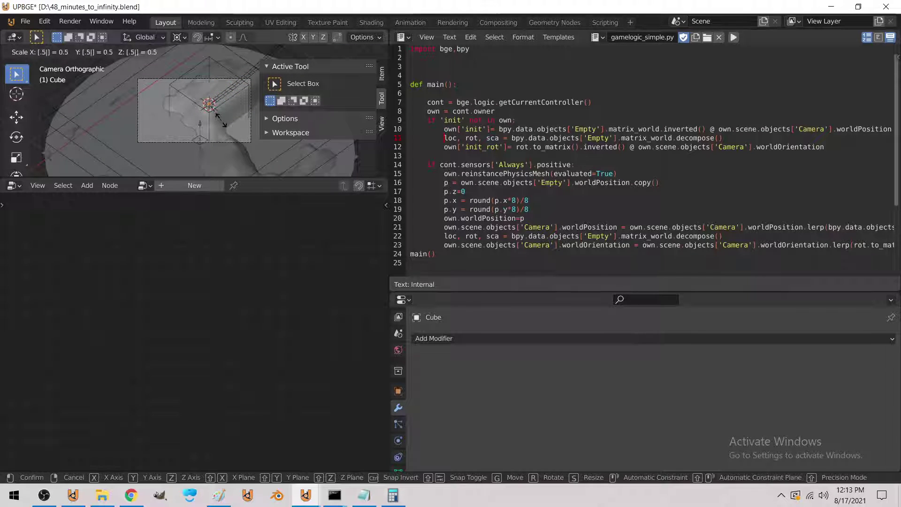
{"action": "left_click", "coordinate": [221, 120]}
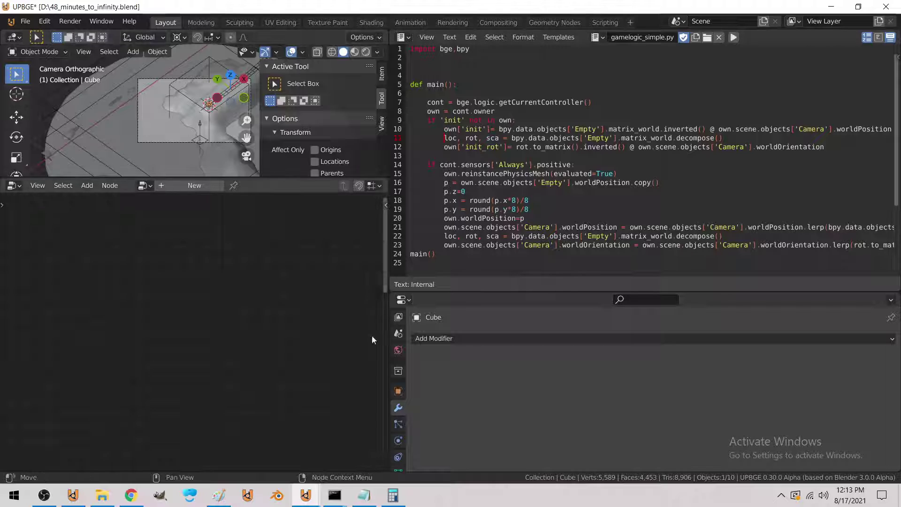
Rename the cube to 'Test' and make the Plane active again
{"action": "left_click", "coordinate": [399, 391]}
{"action": "left_click", "coordinate": [456, 338]}
{"action": "type", "text": "Tes"}
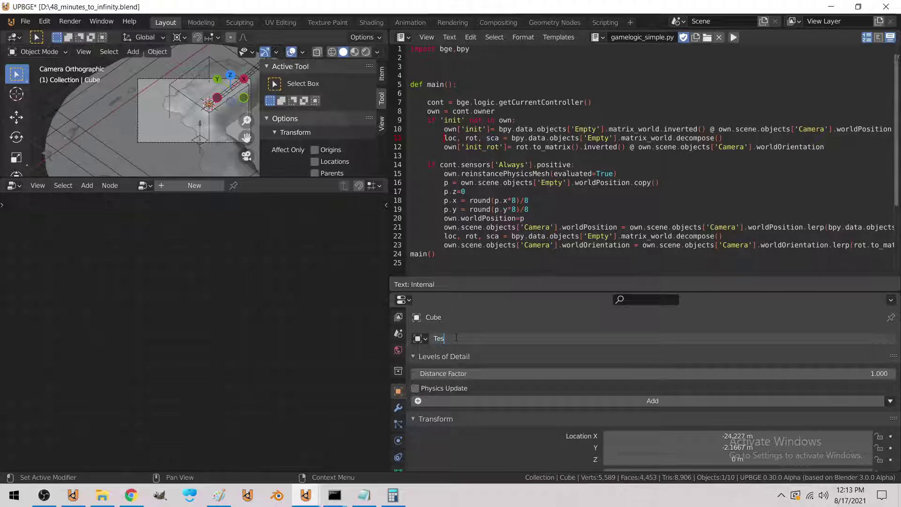
{"action": "type", "text": "t"}
{"action": "key", "text": "Return"}
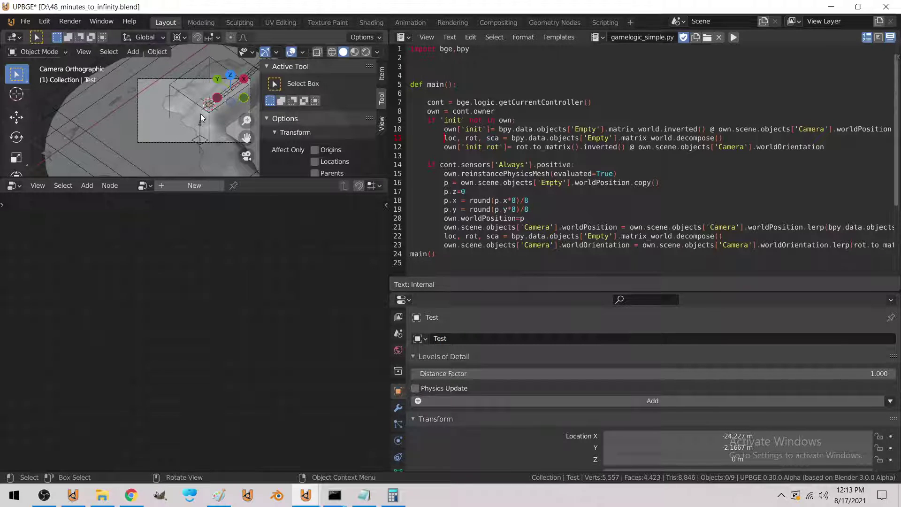
{"action": "left_click", "coordinate": [201, 117]}
Insert a Point Instance node after Point Distribute instancing the Test object, then walk-check the terrain
{"action": "left_click_drag", "start_coordinate": [212, 318], "coordinate": [185, 299]}
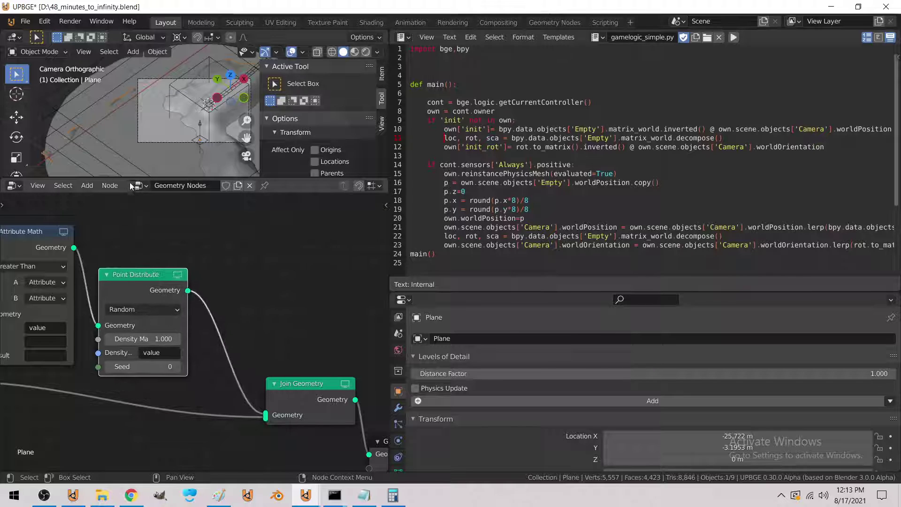
{"action": "left_click", "coordinate": [86, 185]}
{"action": "mouse_move", "coordinate": [118, 320]}
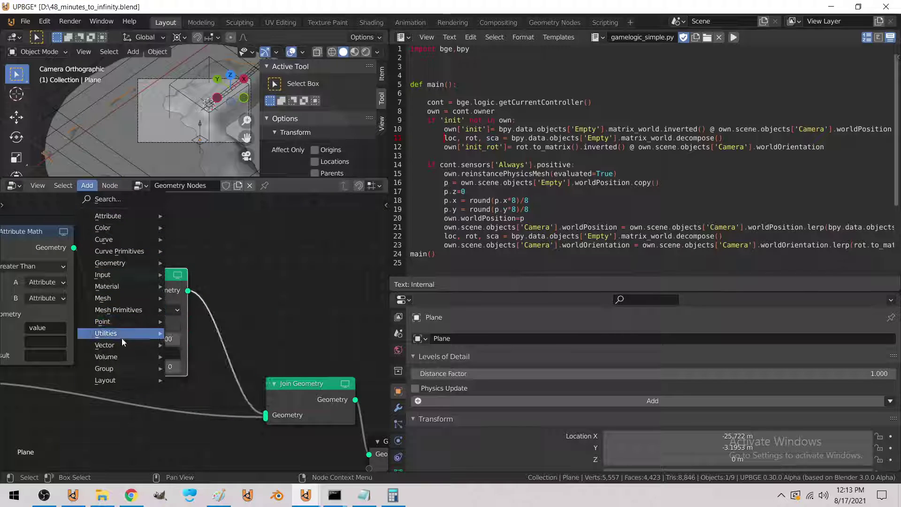
{"action": "left_click", "coordinate": [202, 346]}
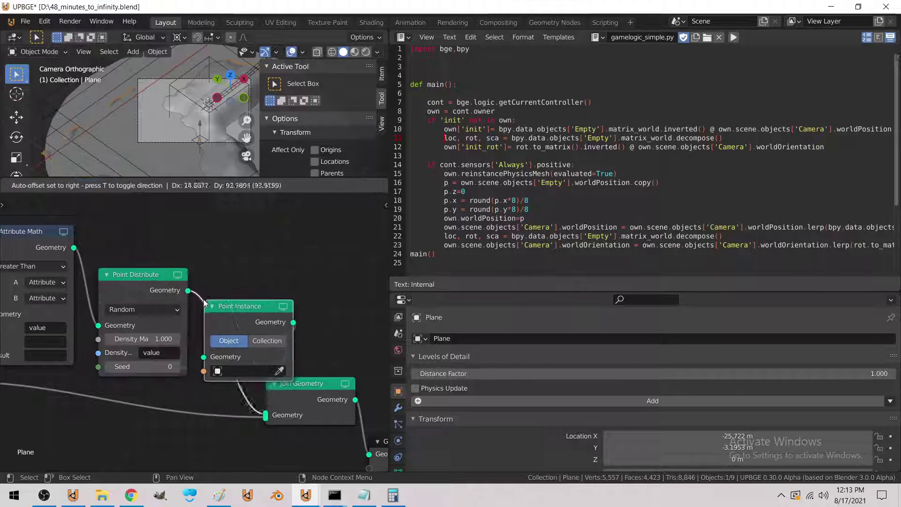
{"action": "left_click", "coordinate": [291, 338]}
{"action": "left_click", "coordinate": [281, 371]}
{"action": "left_click", "coordinate": [281, 338]}
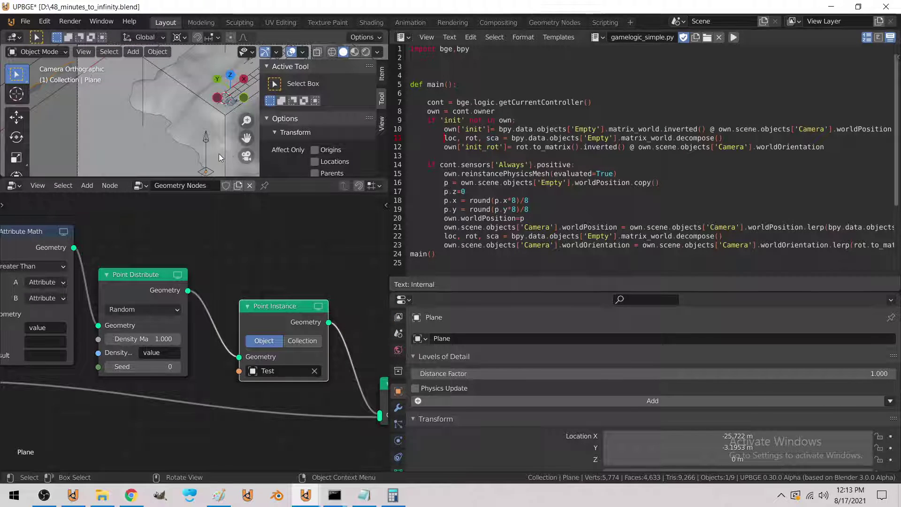
{"action": "key", "text": "shift+grave"}
{"action": "key", "text": "w"}
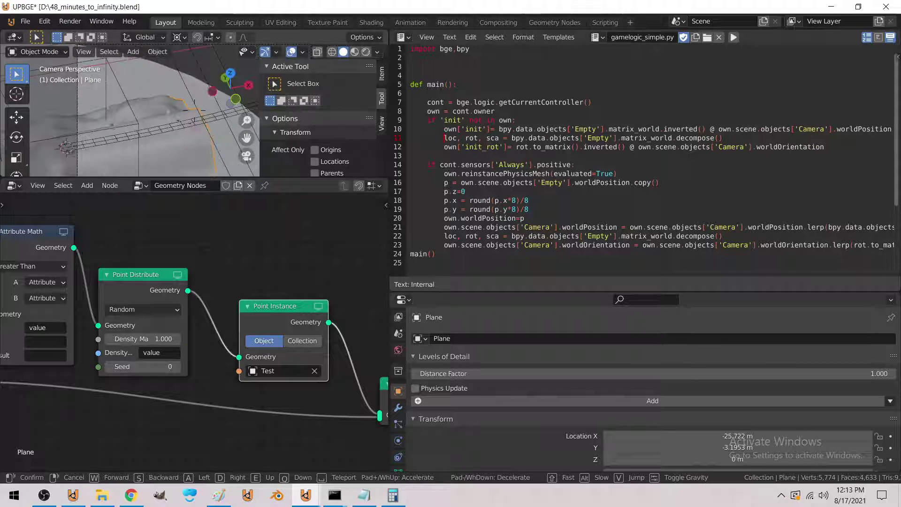
Make Attribute Math's B input a float and store its result in the value attribute
{"action": "left_click", "coordinate": [194, 111]}
{"action": "middle_click_drag", "start_coordinate": [86, 305], "coordinate": [217, 283]}
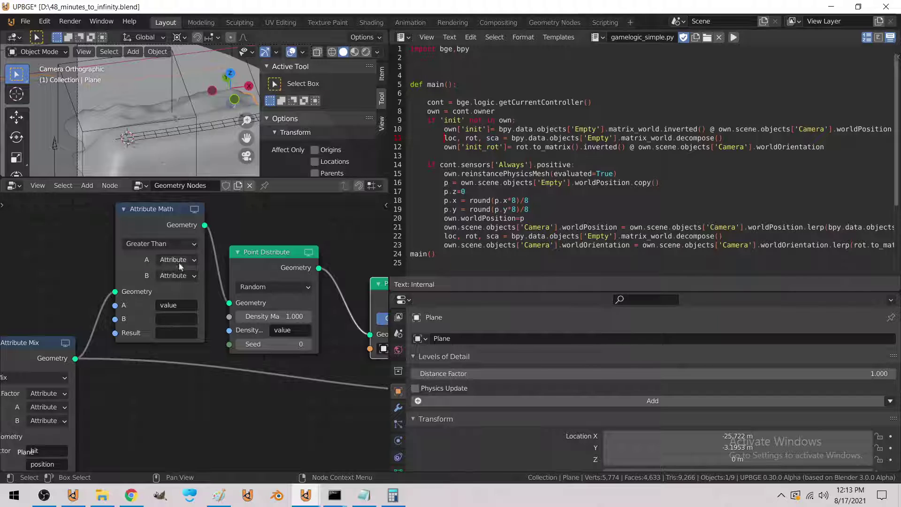
{"action": "left_click", "coordinate": [178, 276]}
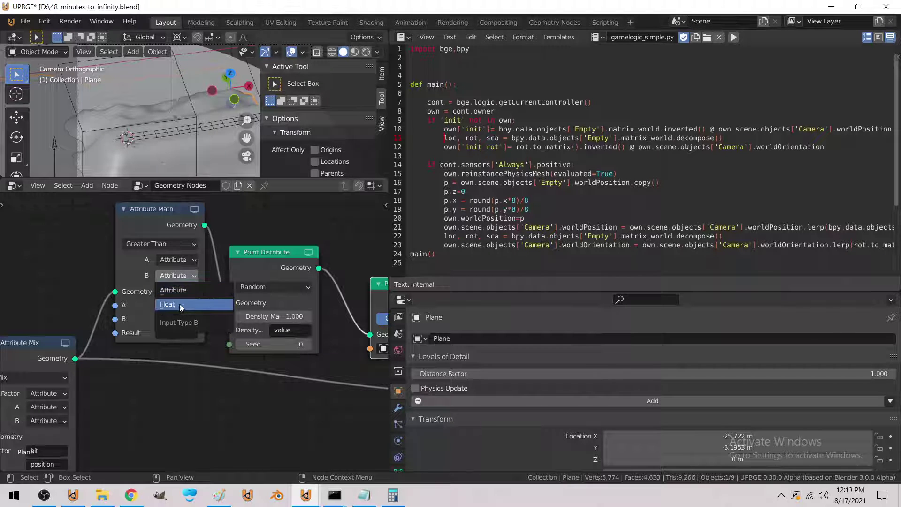
{"action": "left_click", "coordinate": [167, 304]}
{"action": "left_click", "coordinate": [176, 333]}
{"action": "type", "text": "va"}
{"action": "left_click", "coordinate": [187, 362]}
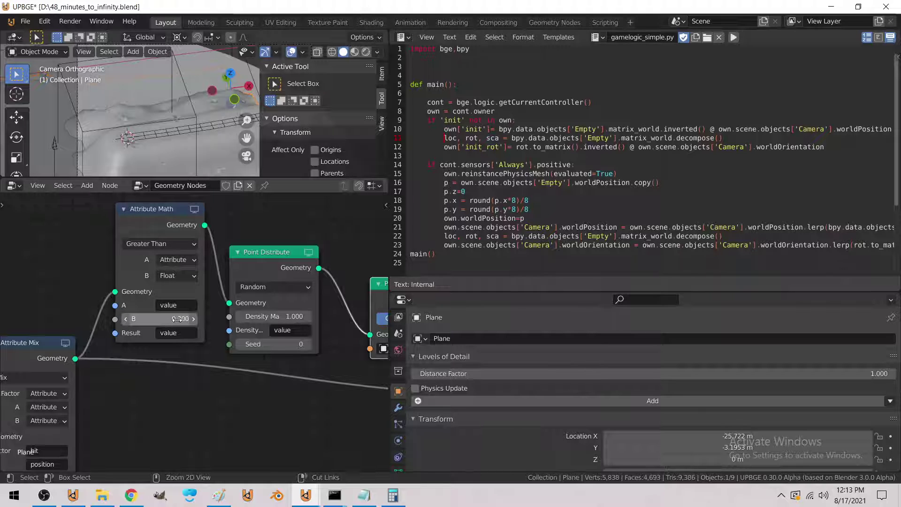
Switch the comparison to Less Than against B of 0.700 and walk-preview the instances
{"action": "left_click", "coordinate": [165, 243]}
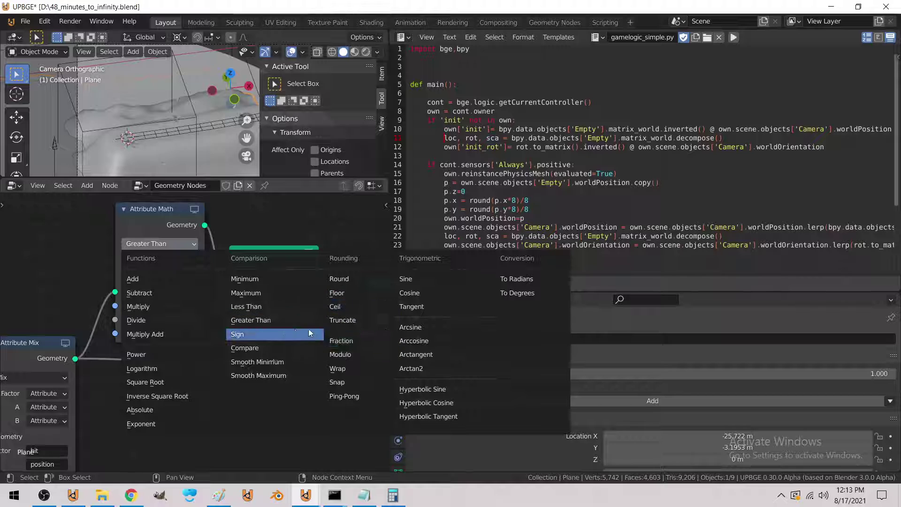
{"action": "left_click", "coordinate": [285, 308]}
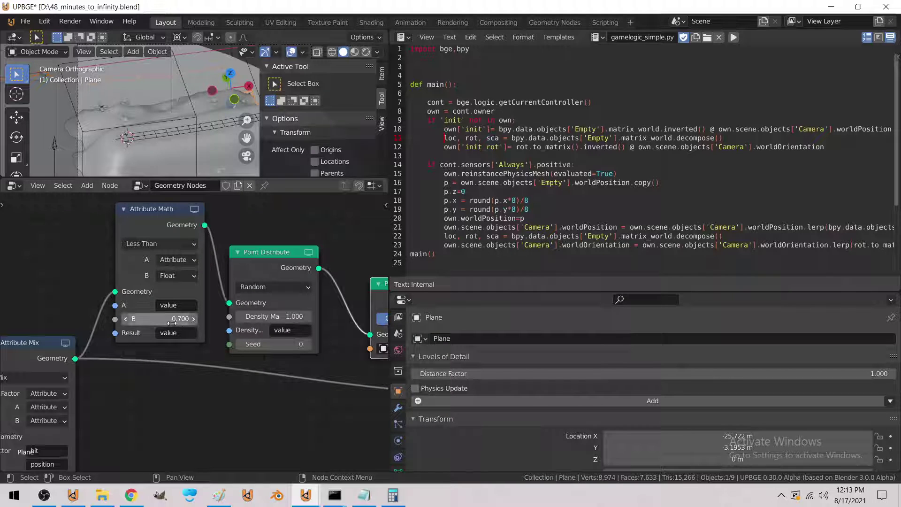
{"action": "key", "text": "shift+grave"}
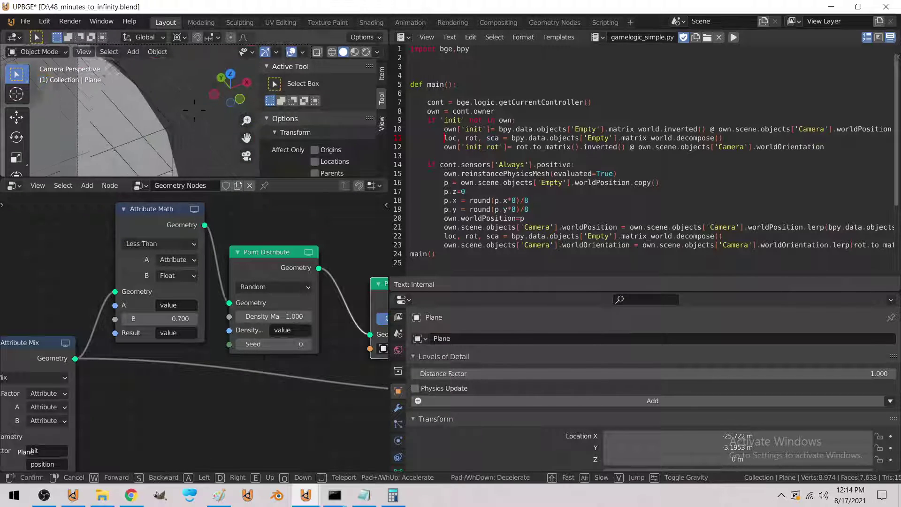
{"action": "key", "text": "w"}
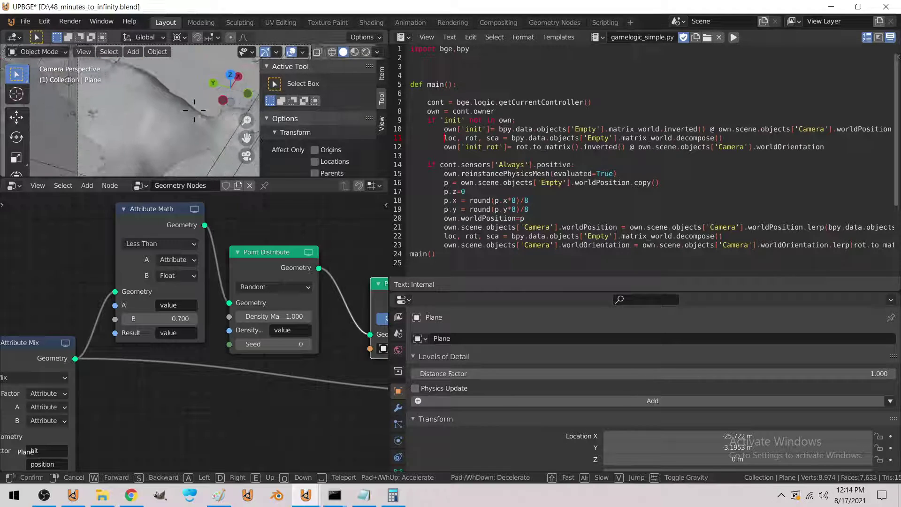
{"action": "key", "text": "Escape"}
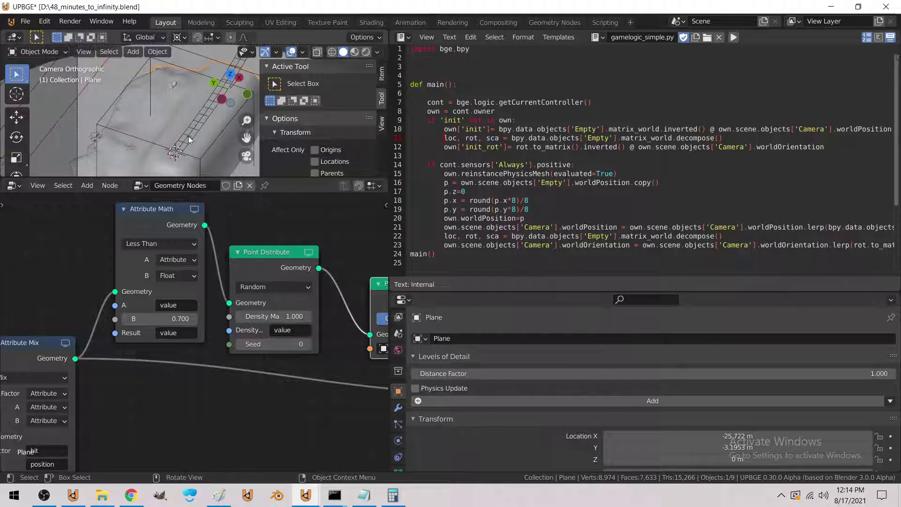
Move Group Output and Join Geometry further right to tidy the node tree
{"action": "scroll", "coordinate": [249, 358], "scroll_direction": "down", "scroll_amount": 4}
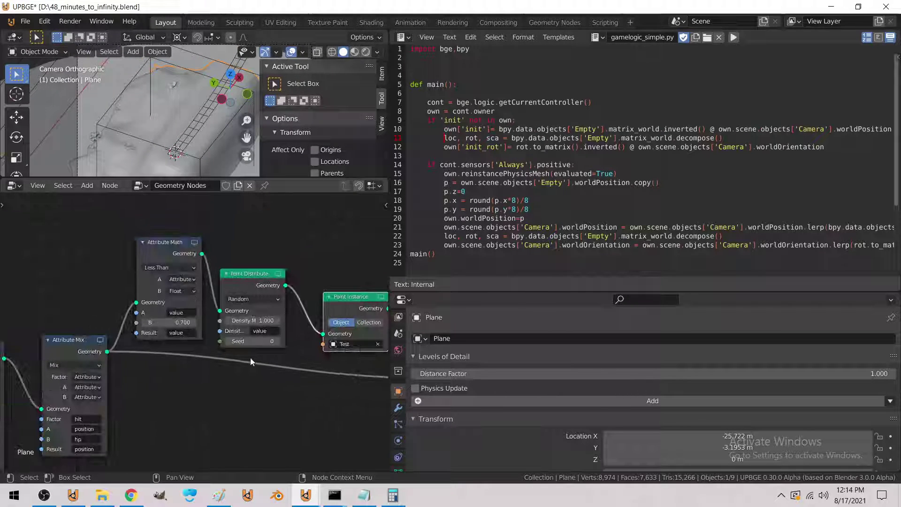
{"action": "middle_click_drag", "start_coordinate": [250, 357], "coordinate": [101, 344]}
{"action": "middle_click_drag", "start_coordinate": [330, 371], "coordinate": [128, 362]}
{"action": "left_click_drag", "start_coordinate": [183, 377], "coordinate": [279, 353]}
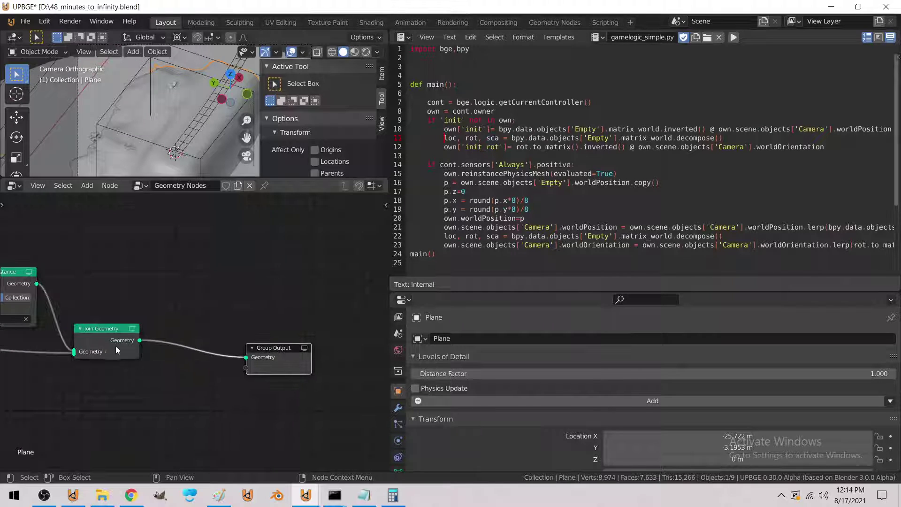
{"action": "middle_click_drag", "start_coordinate": [122, 346], "coordinate": [248, 345]}
{"action": "left_click_drag", "start_coordinate": [227, 333], "coordinate": [257, 348]}
{"action": "left_click", "coordinate": [263, 350]}
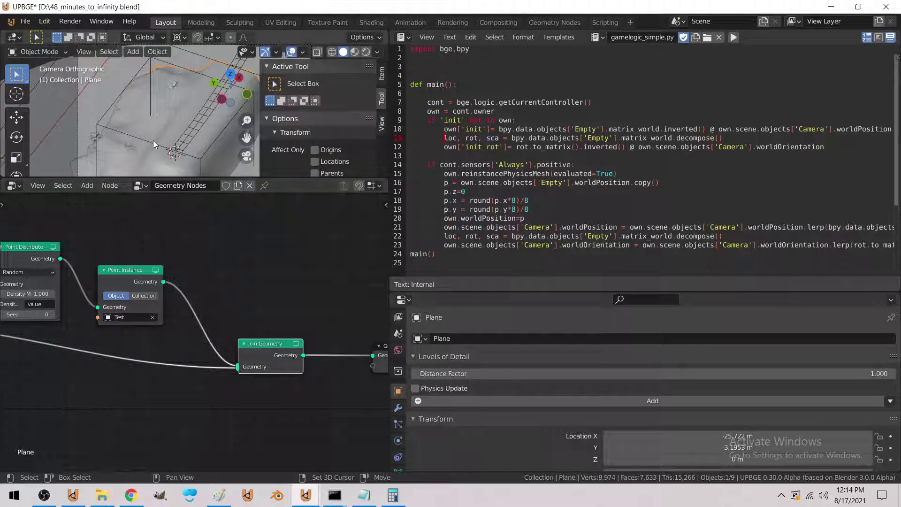
{"action": "key", "text": "shift+grave"}
{"action": "left_click", "coordinate": [194, 111]}
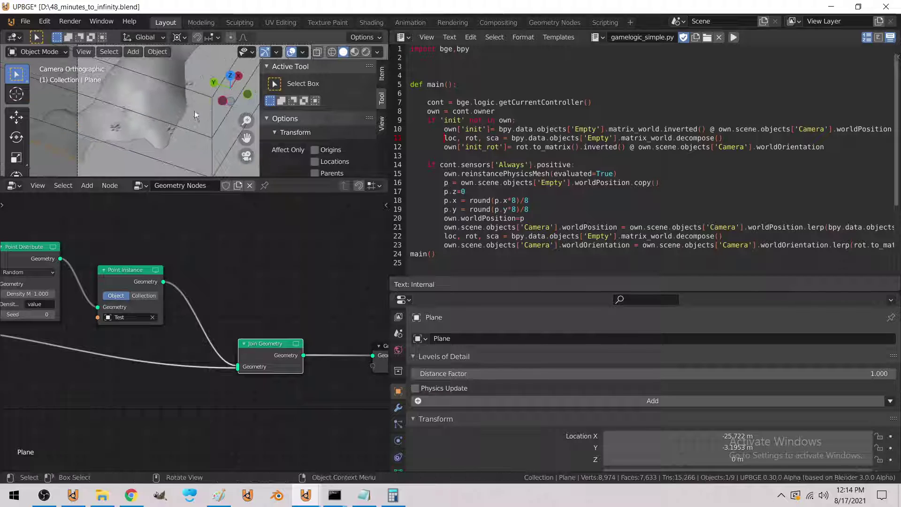
Insert an Attribute Vector Math node on the link after Attribute Math
{"action": "scroll", "coordinate": [183, 272], "scroll_direction": "down", "scroll_amount": 4}
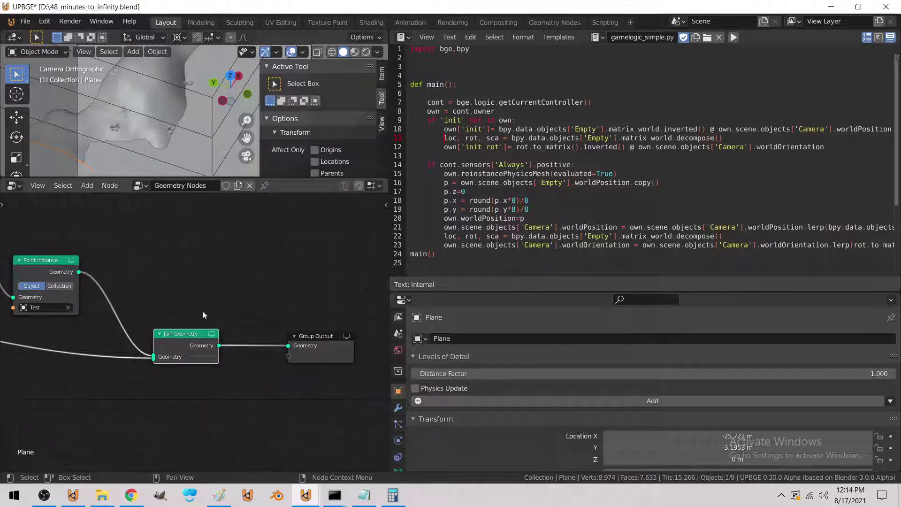
{"action": "middle_click_drag", "start_coordinate": [91, 325], "coordinate": [276, 321]}
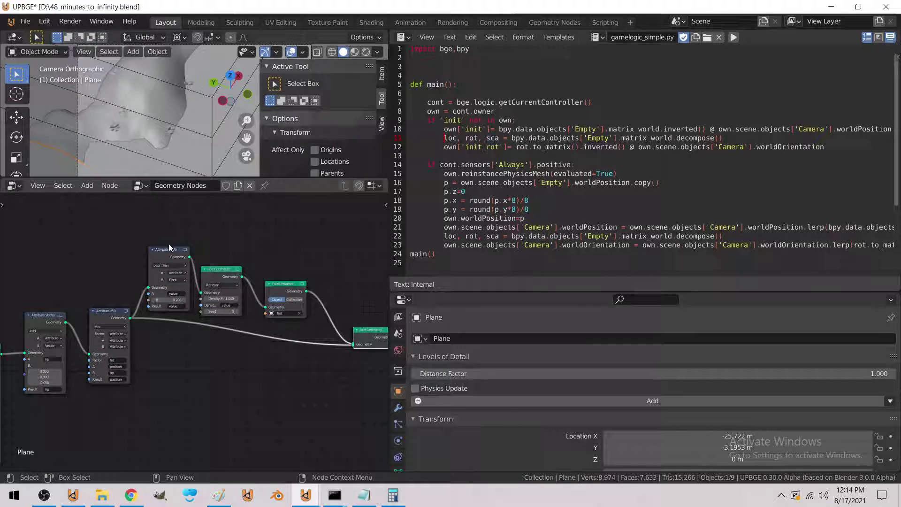
{"action": "left_click", "coordinate": [87, 186]}
{"action": "mouse_move", "coordinate": [111, 216]}
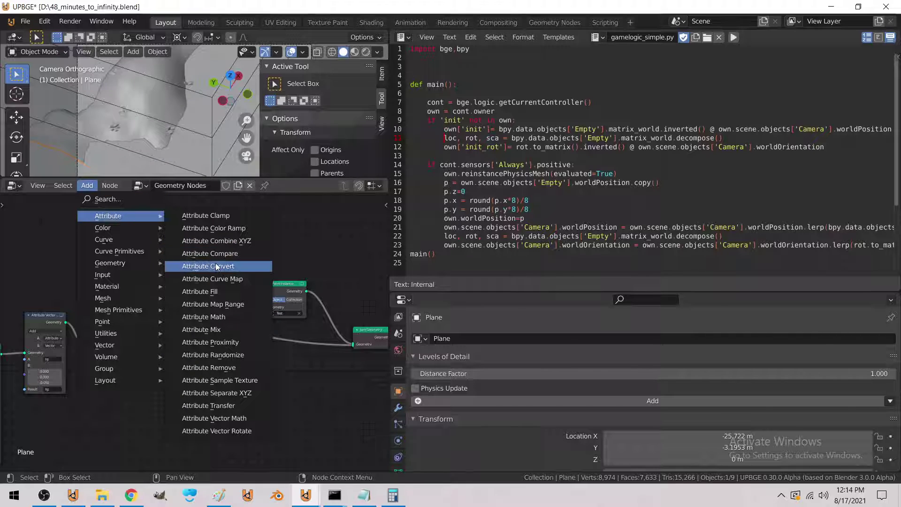
{"action": "left_click", "coordinate": [230, 420]}
{"action": "left_click", "coordinate": [207, 225]}
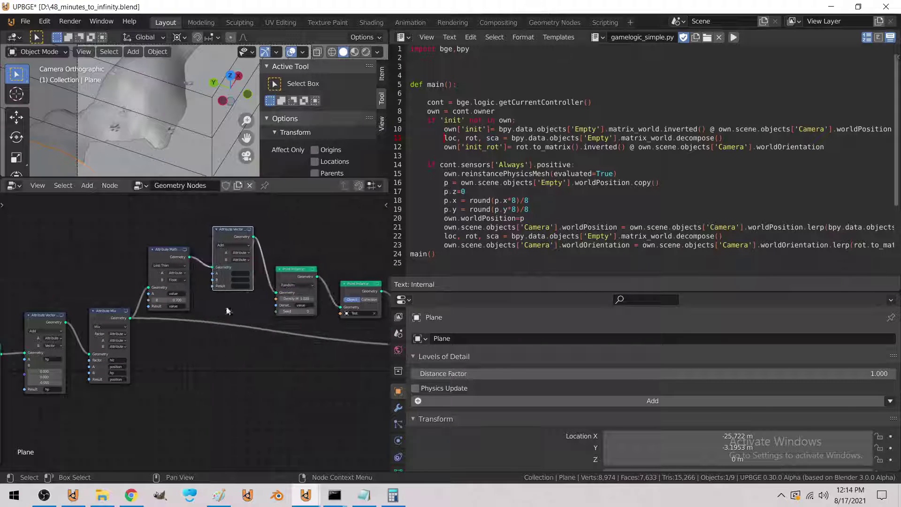
{"action": "scroll", "coordinate": [226, 310], "scroll_direction": "up", "scroll_amount": 6}
{"action": "middle_click_drag", "start_coordinate": [215, 307], "coordinate": [185, 391]}
{"action": "scroll", "coordinate": [204, 300], "scroll_direction": "up", "scroll_amount": 2}
Set it to Dot Product of normal with vector (0, 0, 1), storing the result in 'dot'
{"action": "left_click", "coordinate": [204, 280]}
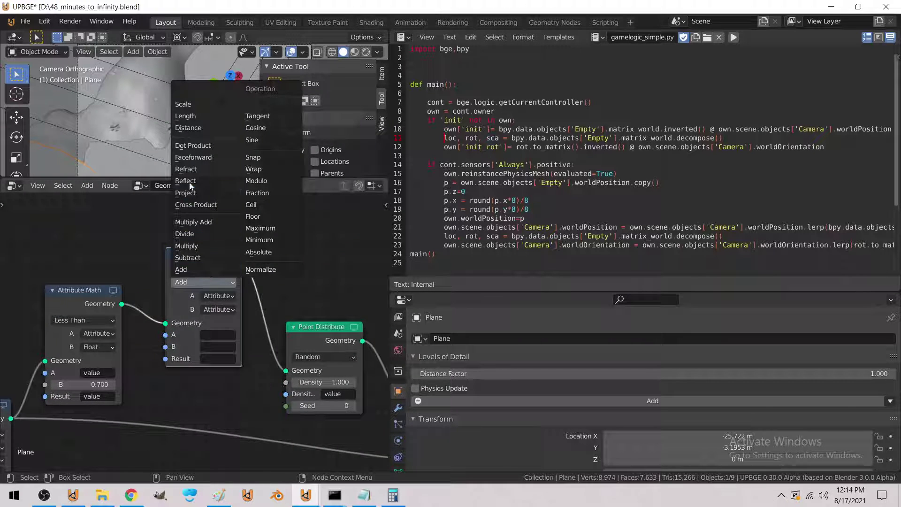
{"action": "left_click", "coordinate": [193, 146]}
{"action": "left_click", "coordinate": [215, 338]}
{"action": "type", "text": "norm"}
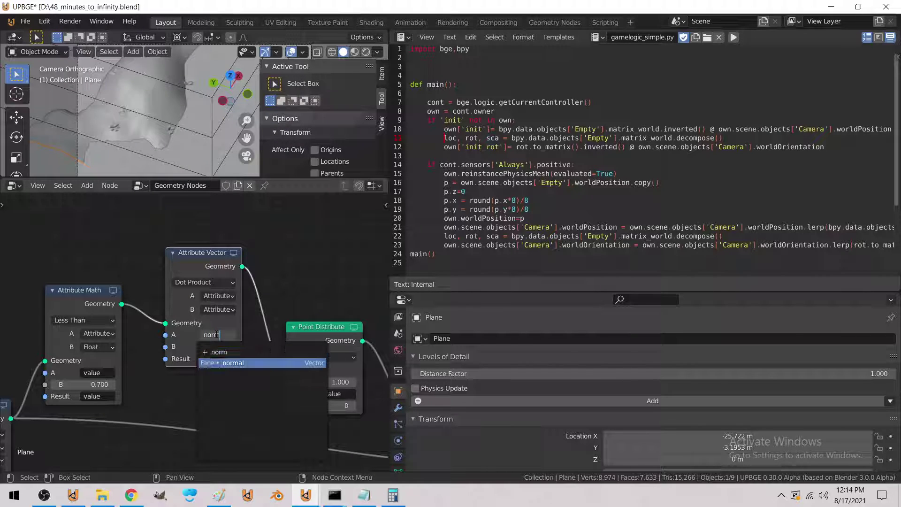
{"action": "key", "text": "Return"}
{"action": "left_click", "coordinate": [219, 309]}
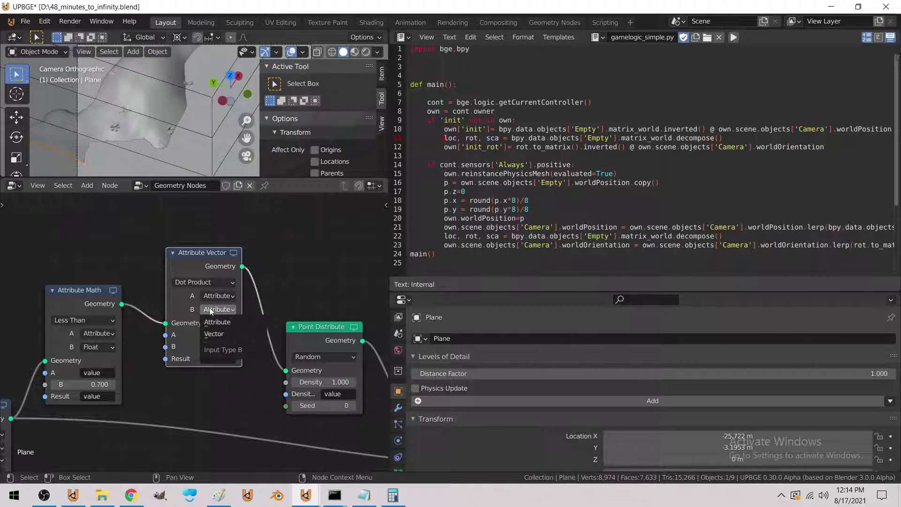
{"action": "left_click", "coordinate": [216, 328]}
{"action": "left_click", "coordinate": [202, 379]}
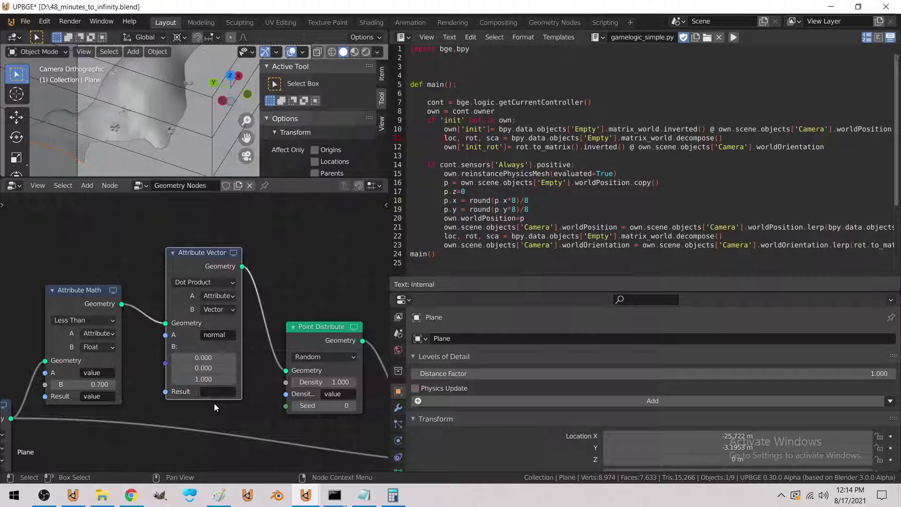
{"action": "left_click", "coordinate": [217, 392]}
{"action": "type", "text": "dot"}
{"action": "key", "text": "Return"}
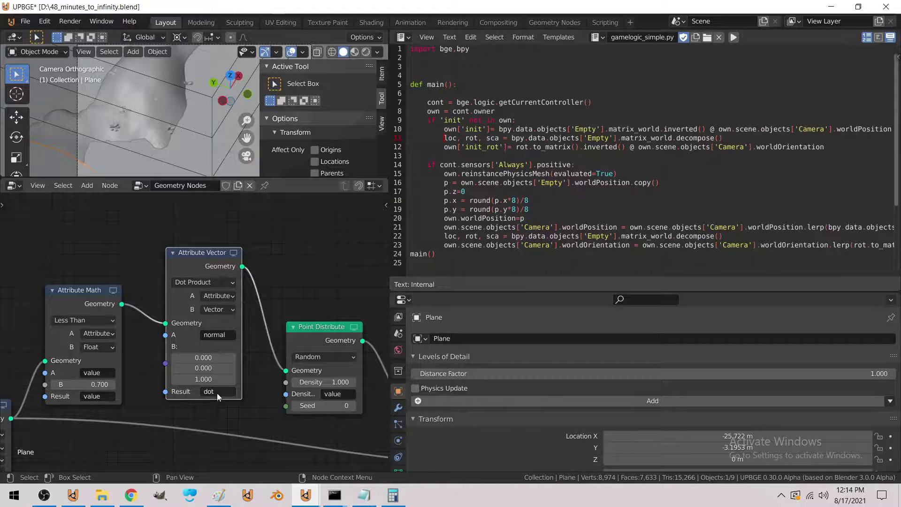
{"action": "left_click_drag", "start_coordinate": [191, 254], "coordinate": [155, 252]}
{"action": "left_click", "coordinate": [86, 186]}
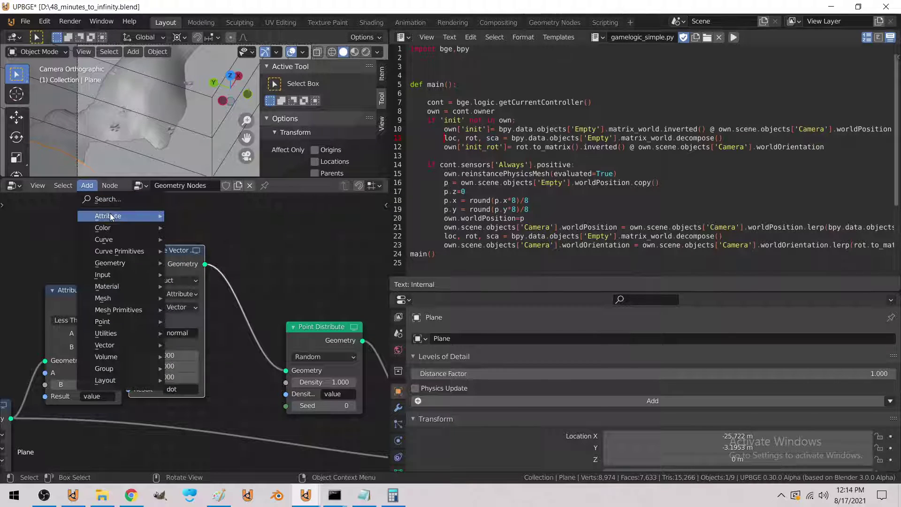
Insert an Attribute Clamp before Point Distribute that clamps dot and writes back to dot
{"action": "mouse_move", "coordinate": [110, 217]}
{"action": "left_click", "coordinate": [226, 228]}
{"action": "left_click", "coordinate": [295, 329]}
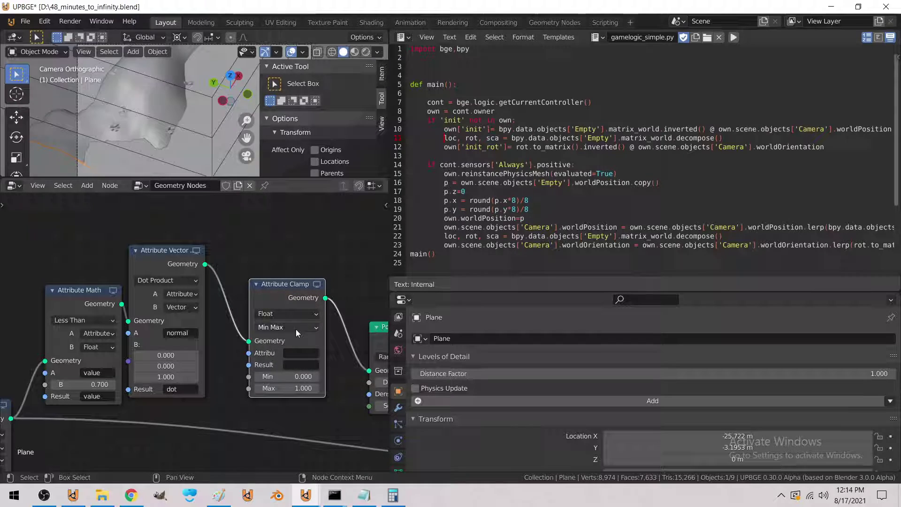
{"action": "left_click", "coordinate": [300, 354]}
{"action": "type", "text": "d"}
{"action": "left_click", "coordinate": [300, 379]}
{"action": "left_click", "coordinate": [296, 366]}
{"action": "type", "text": "d"}
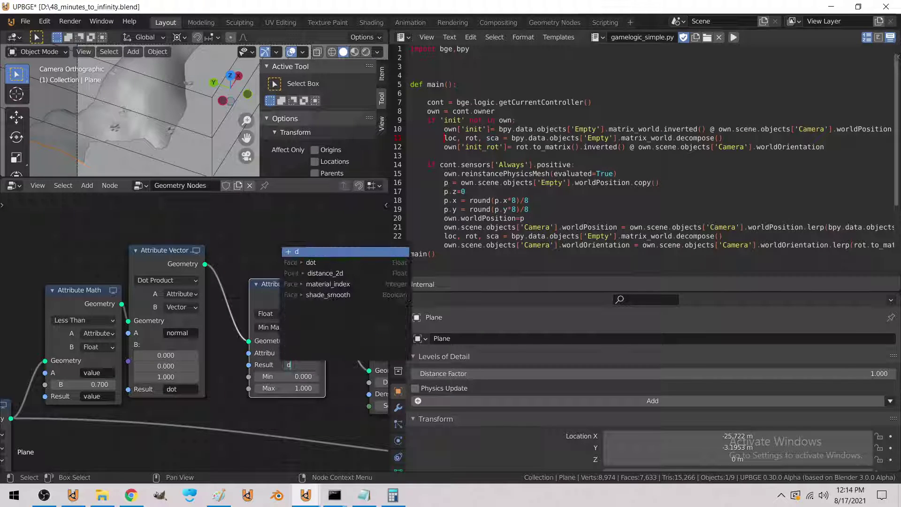
{"action": "left_click", "coordinate": [320, 263]}
{"action": "middle_click_drag", "start_coordinate": [300, 352], "coordinate": [207, 352]}
{"action": "left_click_drag", "start_coordinate": [188, 297], "coordinate": [155, 288]}
{"action": "middle_click_drag", "start_coordinate": [161, 285], "coordinate": [119, 280]}
Add an Attribute Math node after the clamp, set to Less Than with A as dot
{"action": "left_click", "coordinate": [86, 185]}
{"action": "mouse_move", "coordinate": [106, 216]}
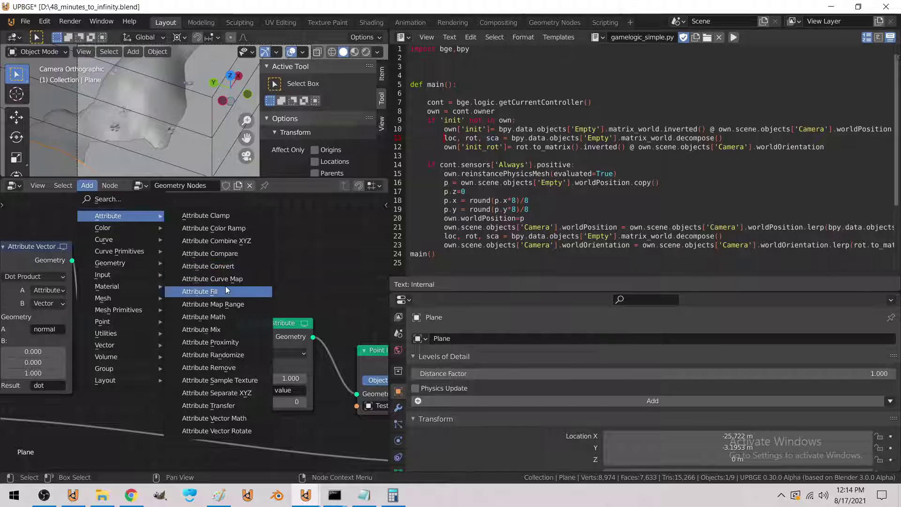
{"action": "left_click", "coordinate": [204, 316]}
{"action": "left_click", "coordinate": [248, 296]}
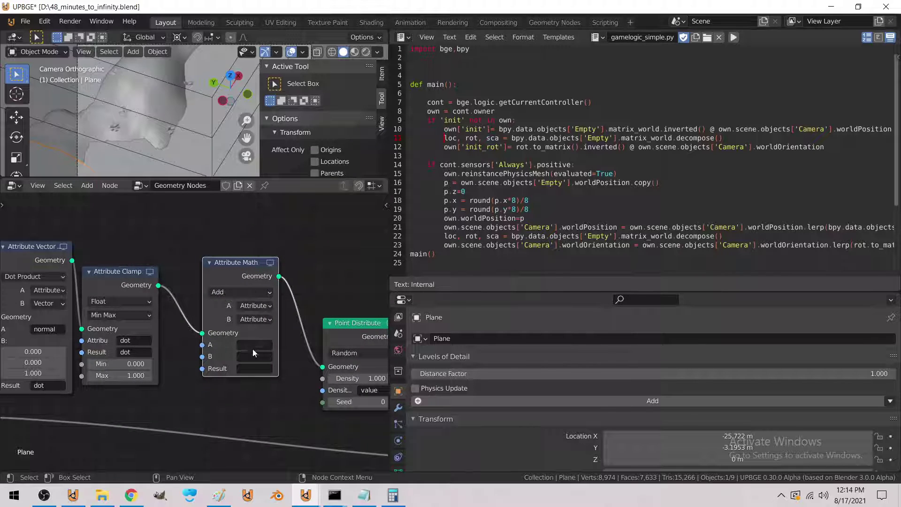
{"action": "left_click", "coordinate": [239, 293]}
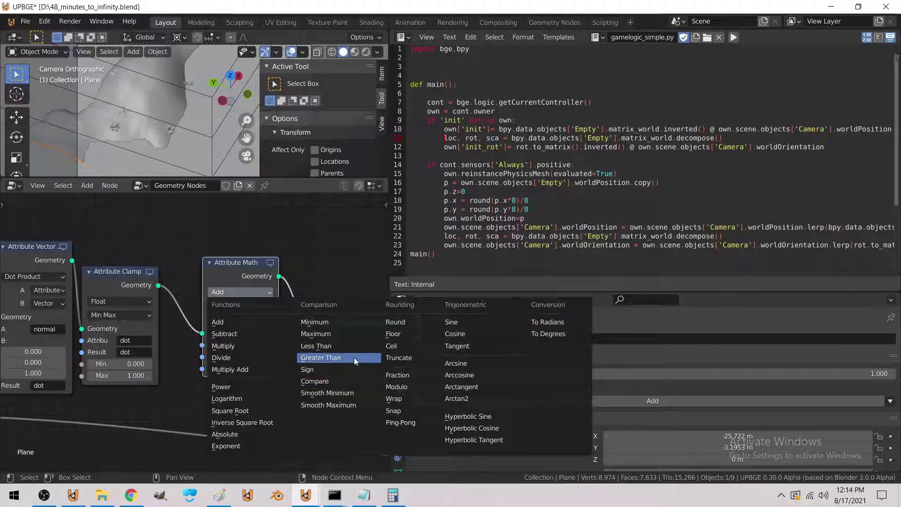
{"action": "left_click", "coordinate": [337, 349]}
{"action": "left_click", "coordinate": [255, 346]}
{"action": "type", "text": "d"}
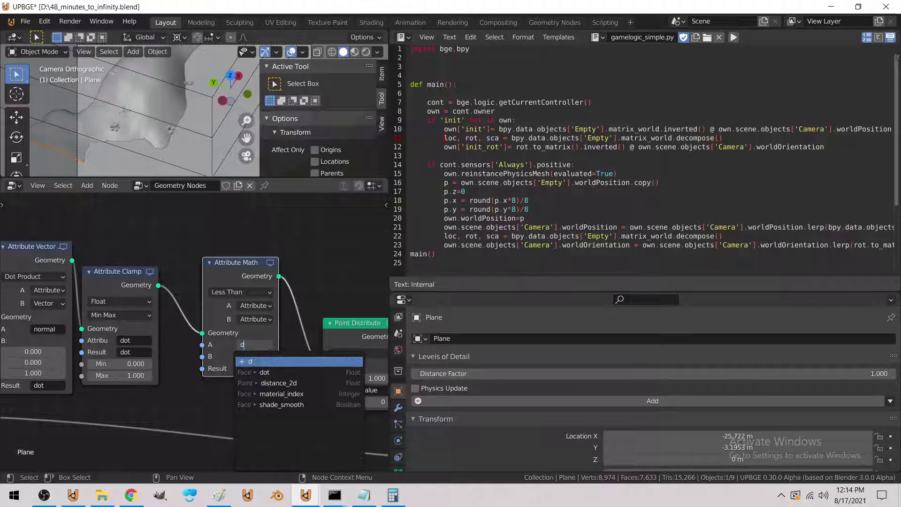
{"action": "left_click", "coordinate": [257, 361]}
Make input B a float (0.000) and store the comparison result in dot
{"action": "left_click", "coordinate": [255, 356]}
{"action": "type", "text": "d"}
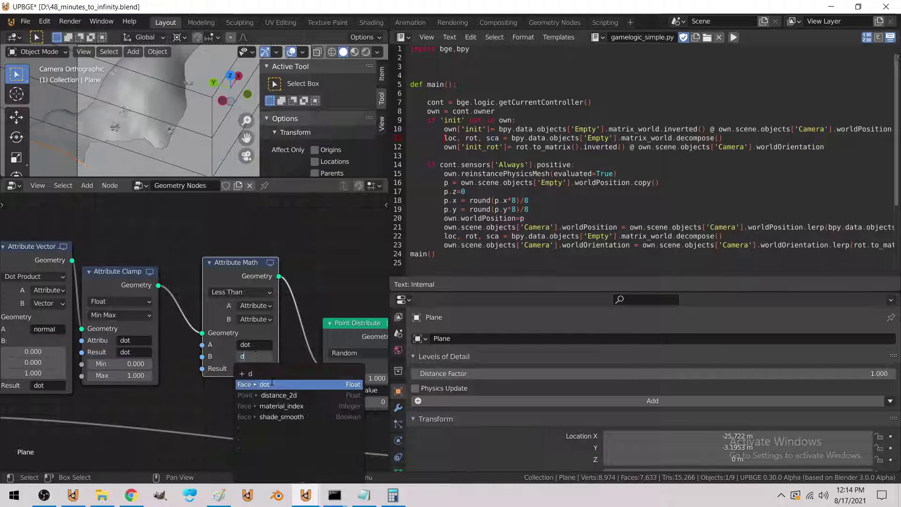
{"action": "left_click", "coordinate": [271, 384]}
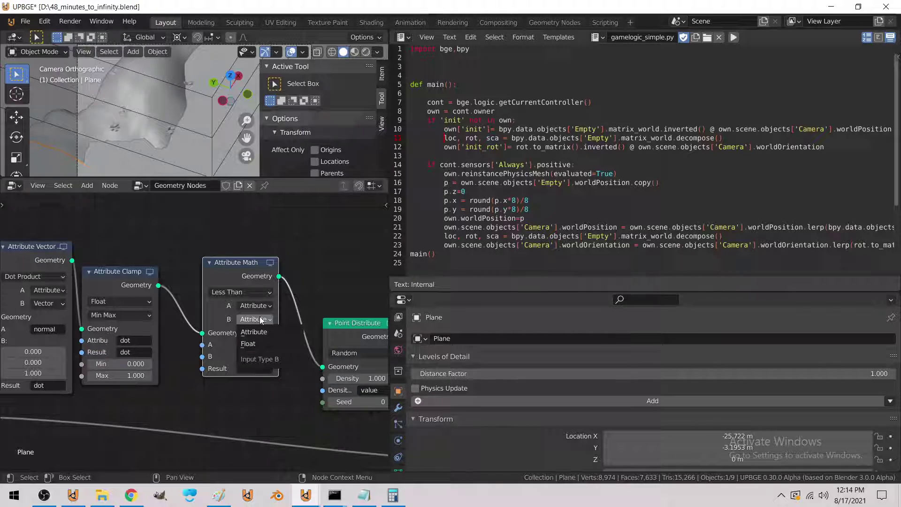
{"action": "left_click", "coordinate": [265, 344]}
{"action": "left_click", "coordinate": [259, 368]}
{"action": "type", "text": "d"}
{"action": "left_click", "coordinate": [272, 266]}
{"action": "middle_click_drag", "start_coordinate": [288, 358], "coordinate": [88, 337]}
{"action": "left_click_drag", "start_coordinate": [131, 320], "coordinate": [122, 316]}
{"action": "middle_click_drag", "start_coordinate": [123, 317], "coordinate": [270, 327]}
Drop a Point Separate node onto the Point Distribute–Point Instance link, with 'dot' as its mask
{"action": "left_click", "coordinate": [87, 186]}
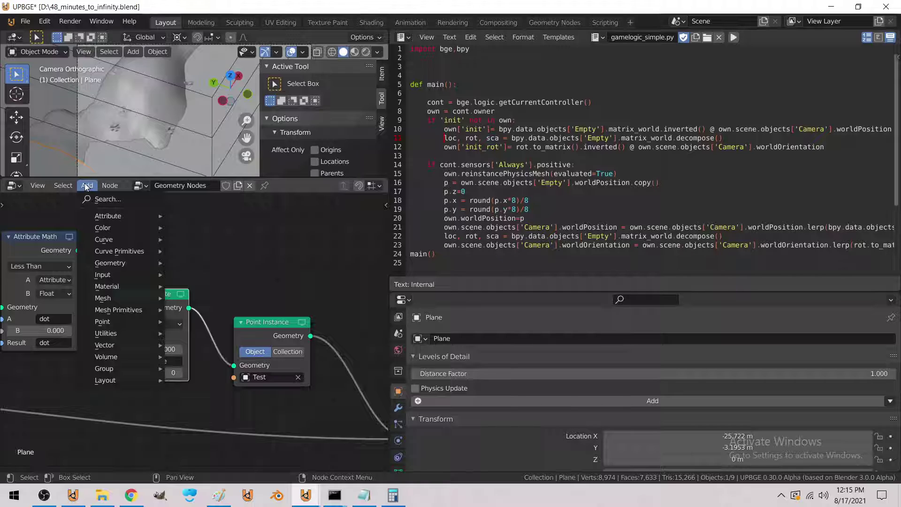
{"action": "mouse_move", "coordinate": [103, 215]}
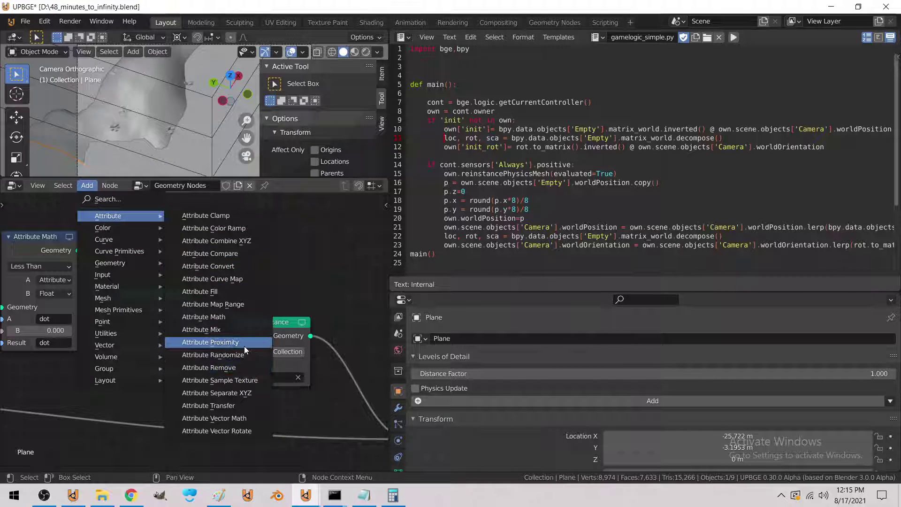
{"action": "mouse_move", "coordinate": [134, 326]}
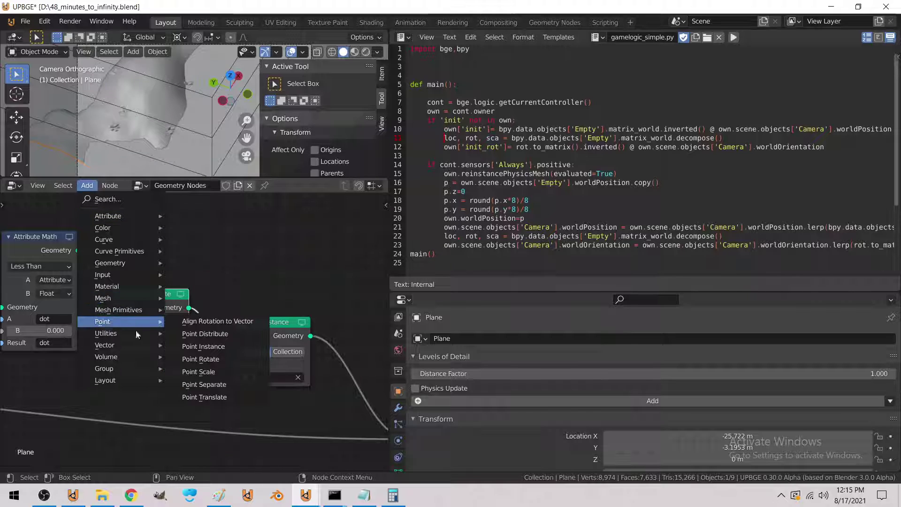
{"action": "left_click", "coordinate": [204, 384]}
{"action": "left_click", "coordinate": [212, 362]}
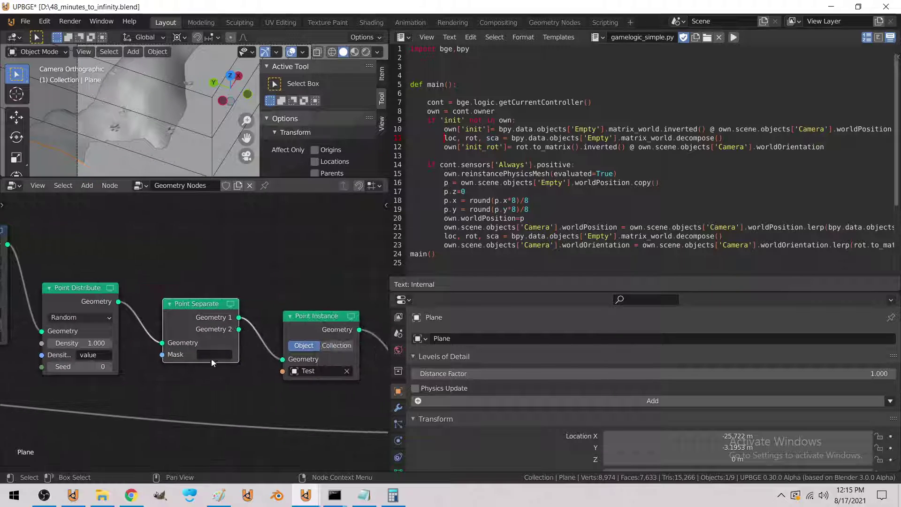
{"action": "left_click", "coordinate": [215, 355]}
{"action": "type", "text": "dot"}
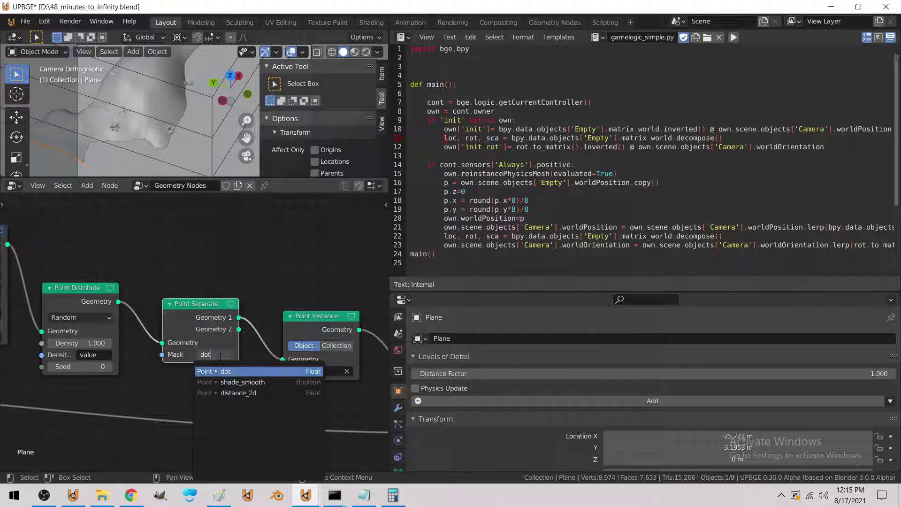
{"action": "left_click", "coordinate": [224, 382]}
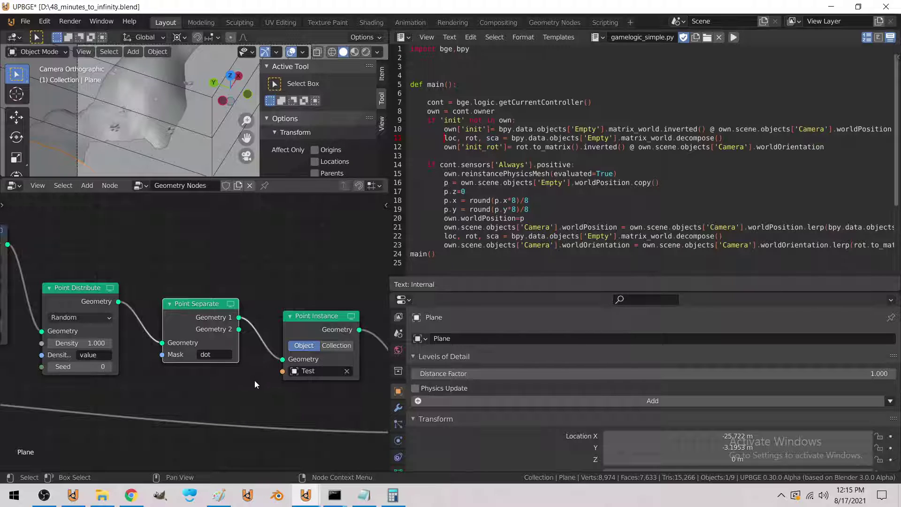
{"action": "middle_click_drag", "start_coordinate": [153, 120], "coordinate": [184, 153]}
{"action": "scroll", "coordinate": [169, 136], "scroll_direction": "down", "scroll_amount": 1}
{"action": "middle_click_drag", "start_coordinate": [35, 368], "coordinate": [232, 376]}
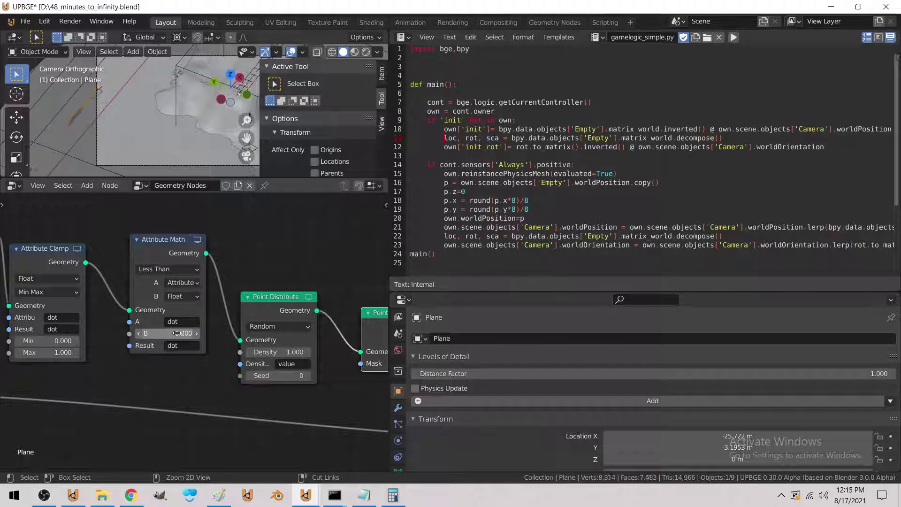
Maximize the 3D view and walk through the scene to inspect the scattered Test instances
{"action": "key", "text": "ctrl+space"}
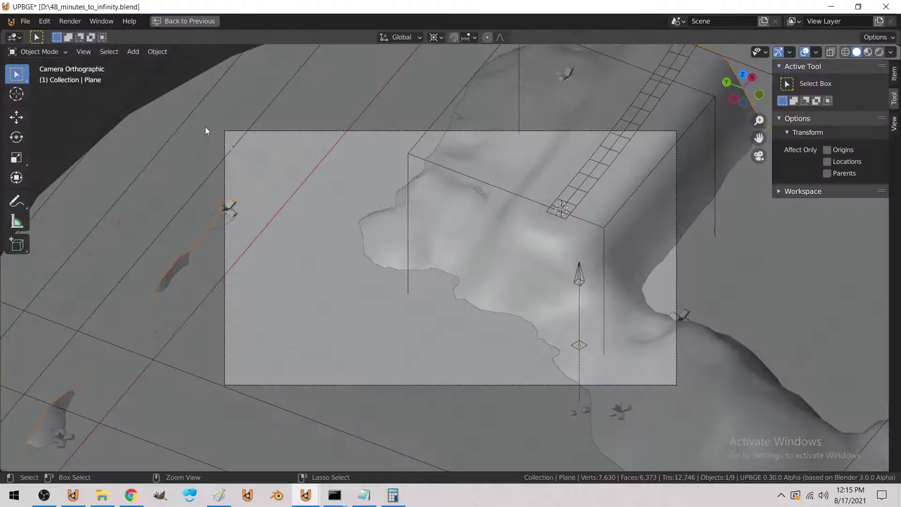
{"action": "key", "text": "shift+grave"}
{"action": "key", "text": "Escape"}
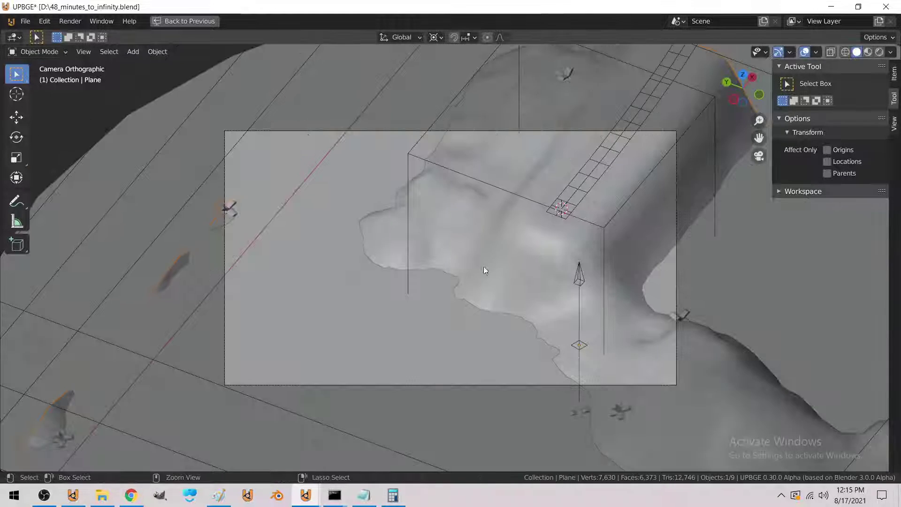
{"action": "key", "text": "ctrl+space"}
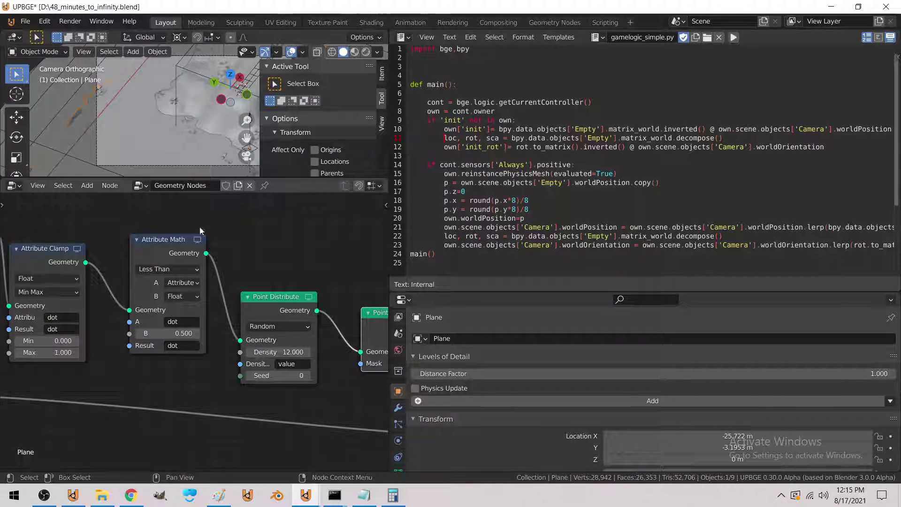
{"action": "key", "text": "ctrl+space"}
{"action": "key", "text": "shift+grave"}
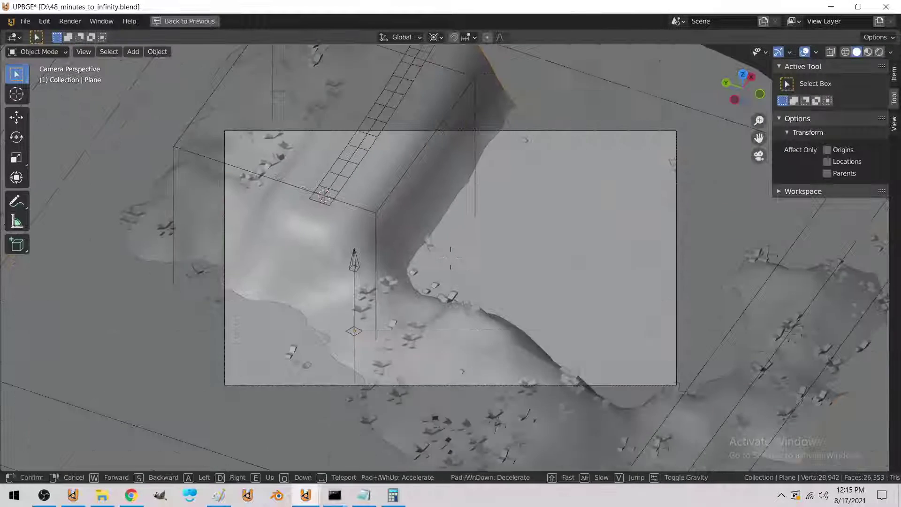
{"action": "key", "text": "Escape"}
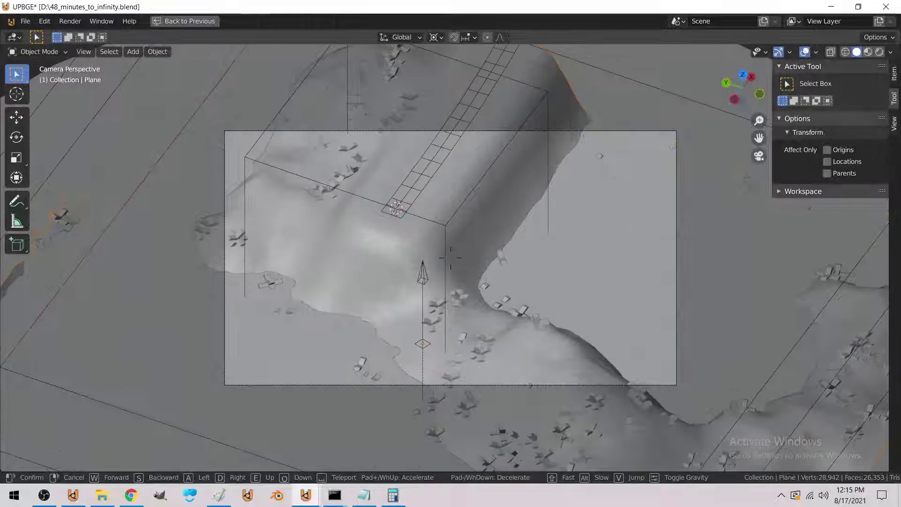
{"action": "key", "text": "shift+grave"}
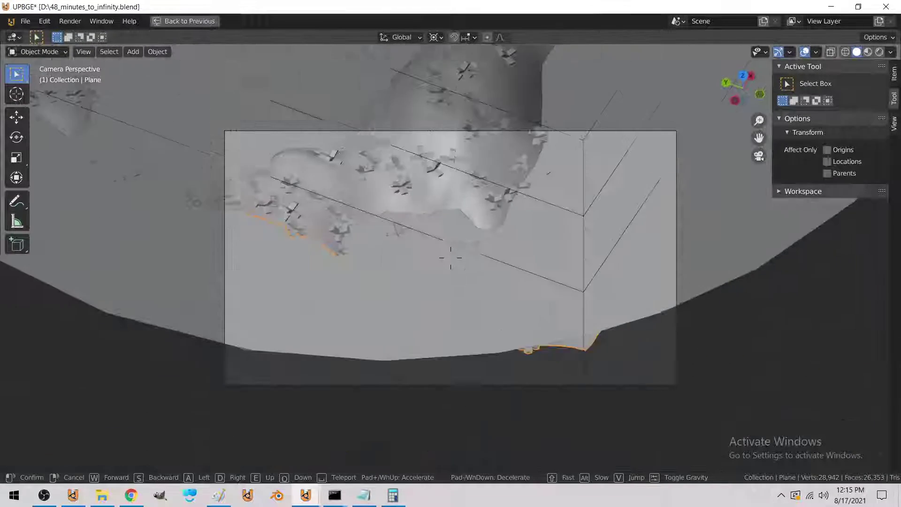
{"action": "left_click", "coordinate": [482, 254]}
Briefly check Plane.001, then restore the layout and make the terrain Plane active
{"action": "left_click", "coordinate": [483, 254]}
{"action": "key", "text": "Tab"}
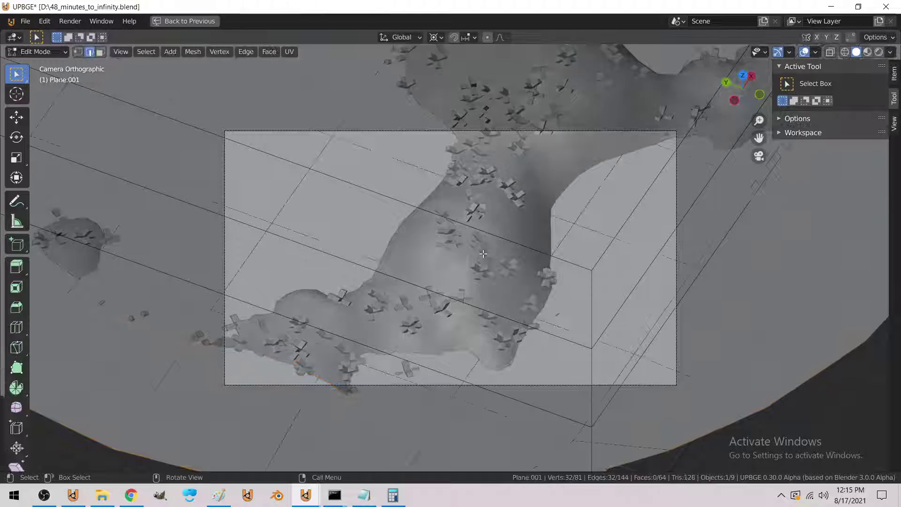
{"action": "key", "text": "Tab"}
{"action": "key", "text": "ctrl+space"}
{"action": "scroll", "coordinate": [488, 337], "scroll_direction": "down", "scroll_amount": 3}
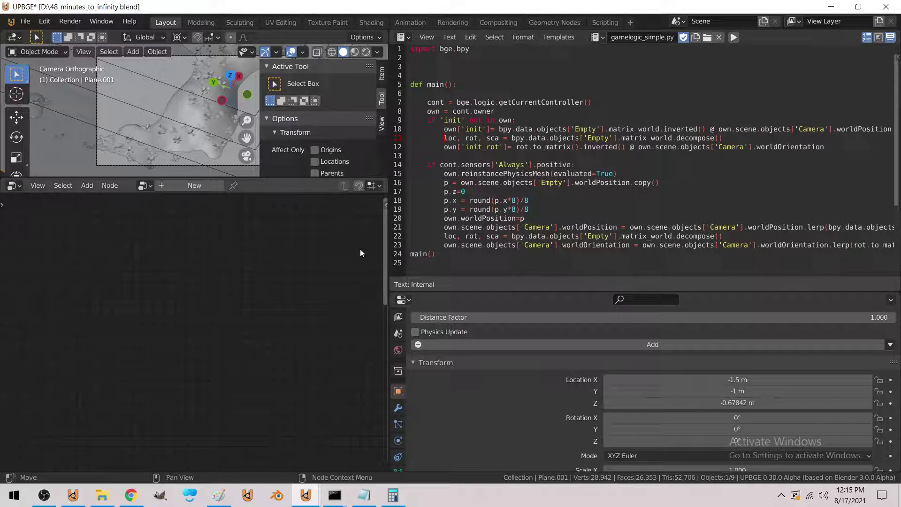
{"action": "left_click", "coordinate": [196, 146]}
{"action": "left_click", "coordinate": [201, 136]}
{"action": "left_click", "coordinate": [204, 141]}
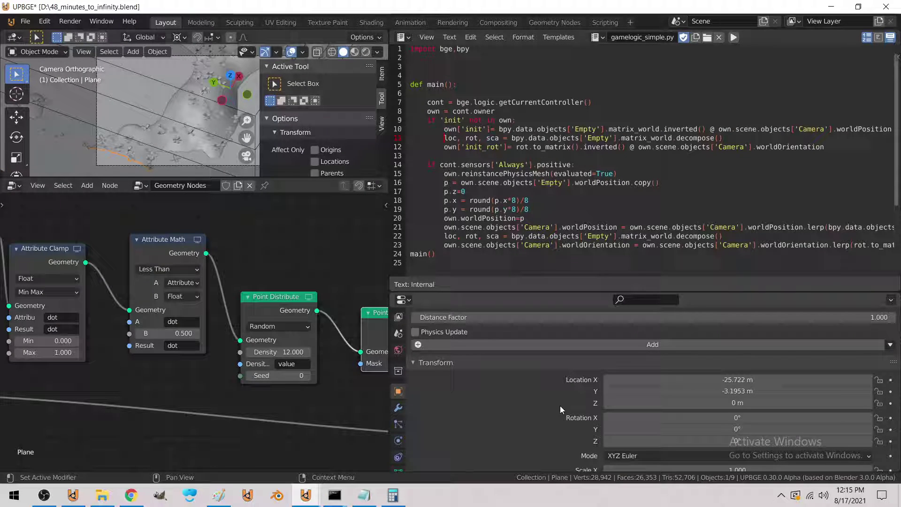
Show the Plane's modifier stack and raise the terrain vertices along Z in Edit Mode
{"action": "left_click", "coordinate": [398, 407]}
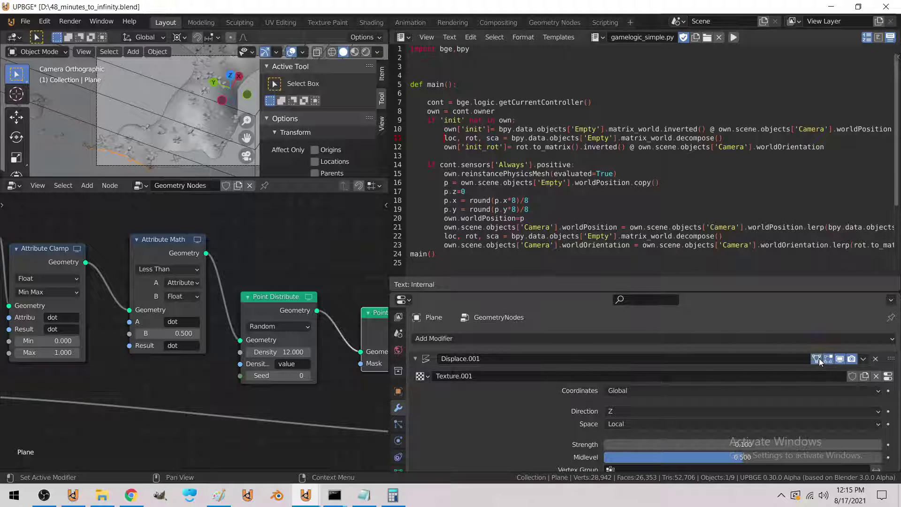
{"action": "scroll", "coordinate": [826, 361], "scroll_direction": "down", "scroll_amount": 6}
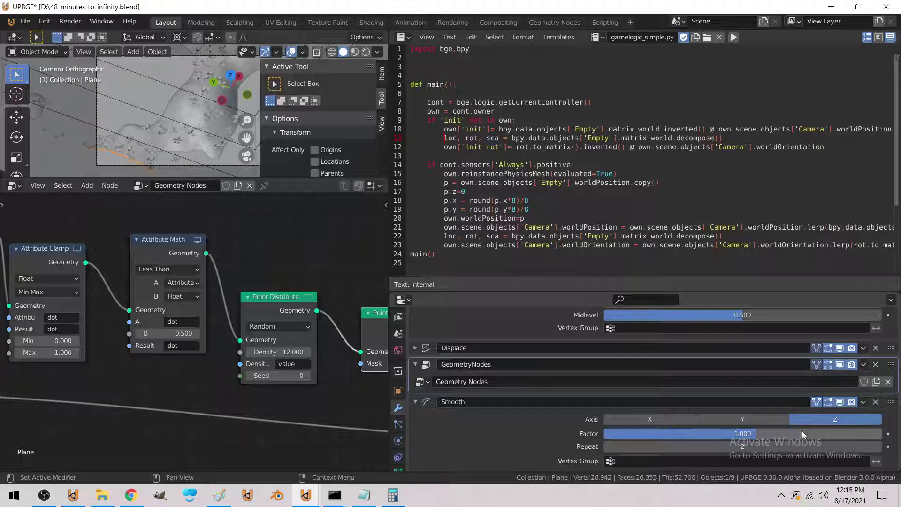
{"action": "key", "text": "Tab"}
{"action": "key", "text": "g"}
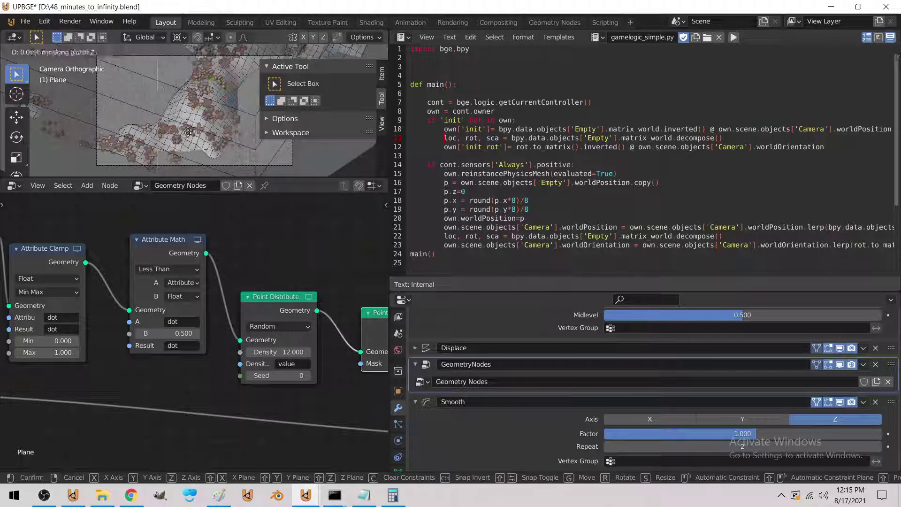
{"action": "key", "text": "z"}
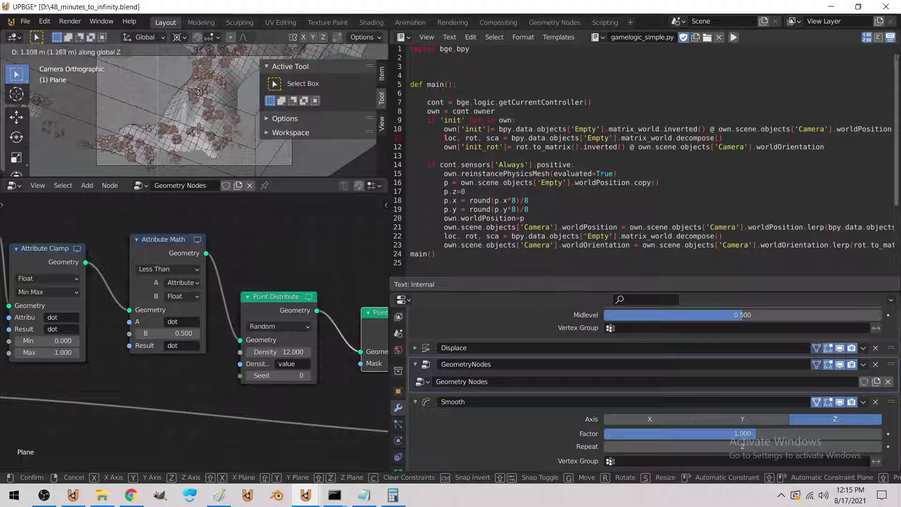
{"action": "left_click", "coordinate": [196, 126]}
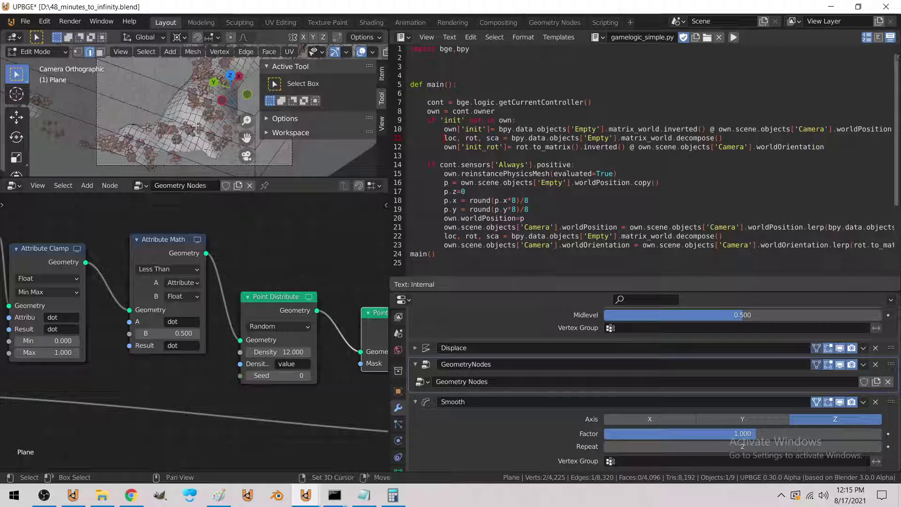
Turn on proportional editing and raise a smooth-falloff bump along Z
{"action": "key", "text": "g"}
{"action": "key", "text": "z"}
{"action": "right_click", "coordinate": [185, 104]}
{"action": "key", "text": "o"}
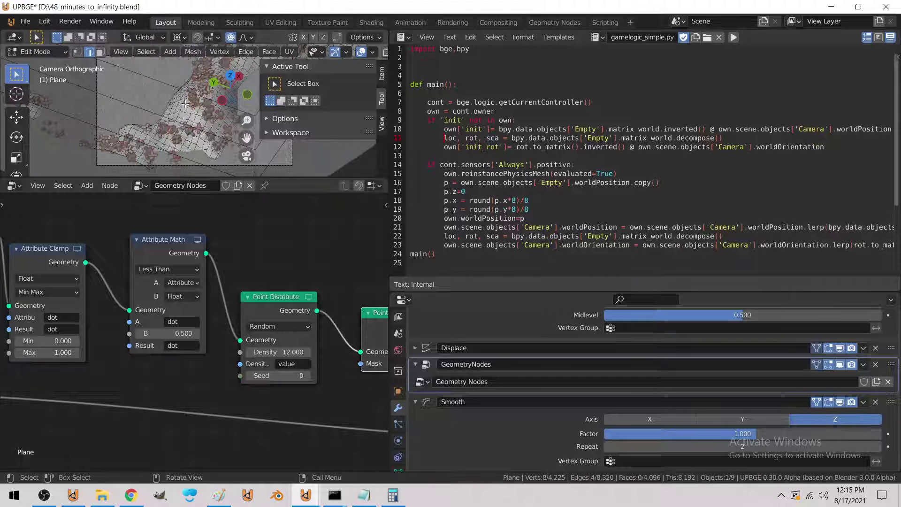
{"action": "key", "text": "g"}
{"action": "key", "text": "z"}
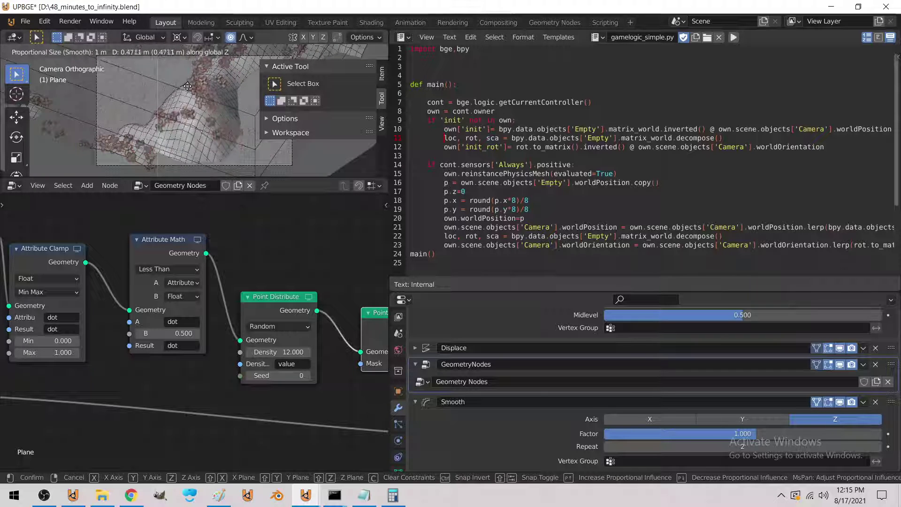
{"action": "scroll", "coordinate": [188, 84], "scroll_direction": "up", "scroll_amount": 4}
{"action": "left_click", "coordinate": [187, 78]}
{"action": "key", "text": "Tab"}
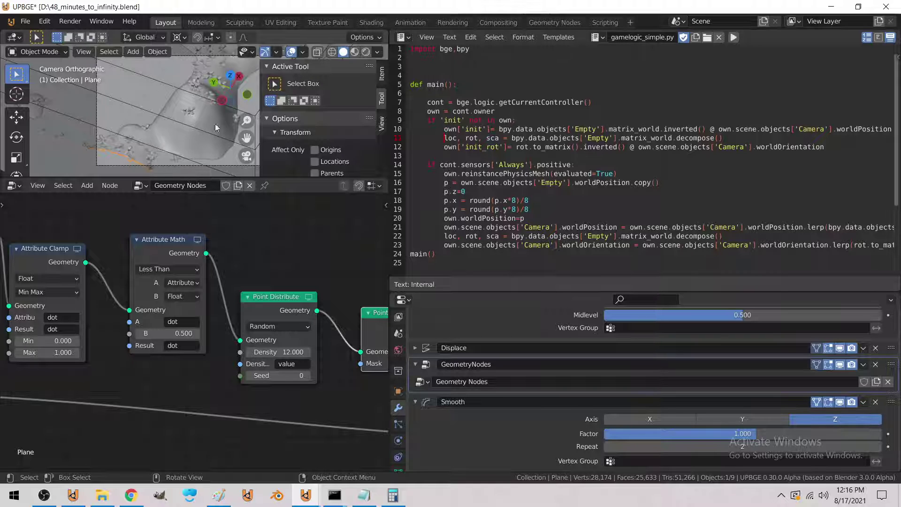
Move the terrain vertices up again along Z, then flatten them with a vertical scale
{"action": "key", "text": "Tab"}
{"action": "key", "text": "g"}
{"action": "key", "text": "z"}
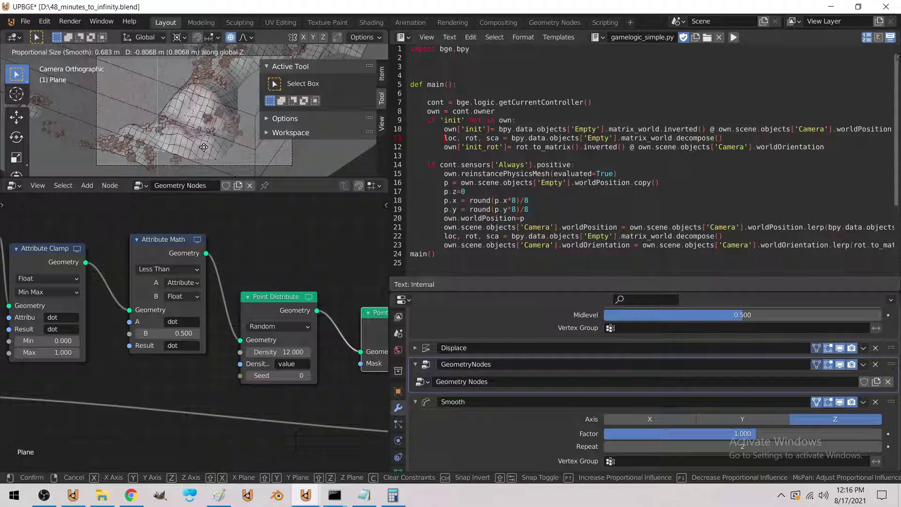
{"action": "left_click", "coordinate": [203, 135]}
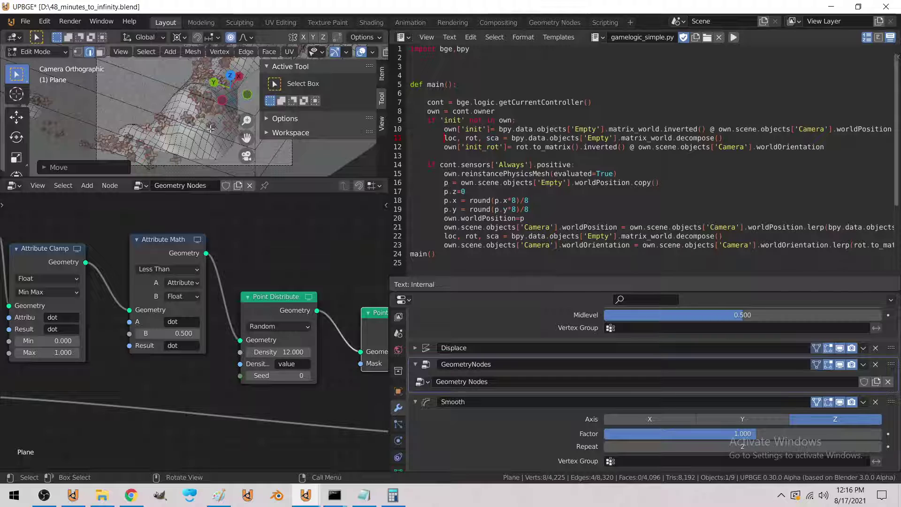
{"action": "key", "text": "shift+s"}
{"action": "type", "text": "size: 0.68"}
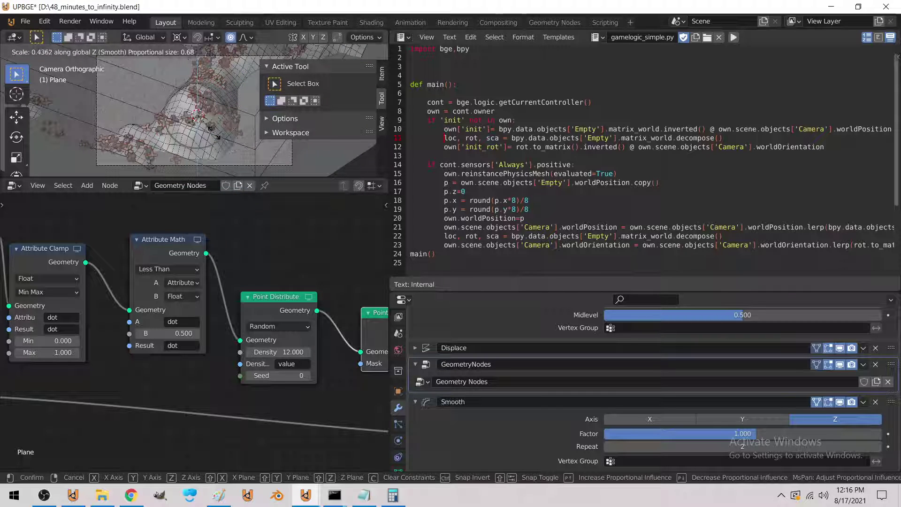
{"action": "type", "text": "0"}
{"action": "scroll", "coordinate": [214, 133], "scroll_direction": "down", "scroll_amount": 6}
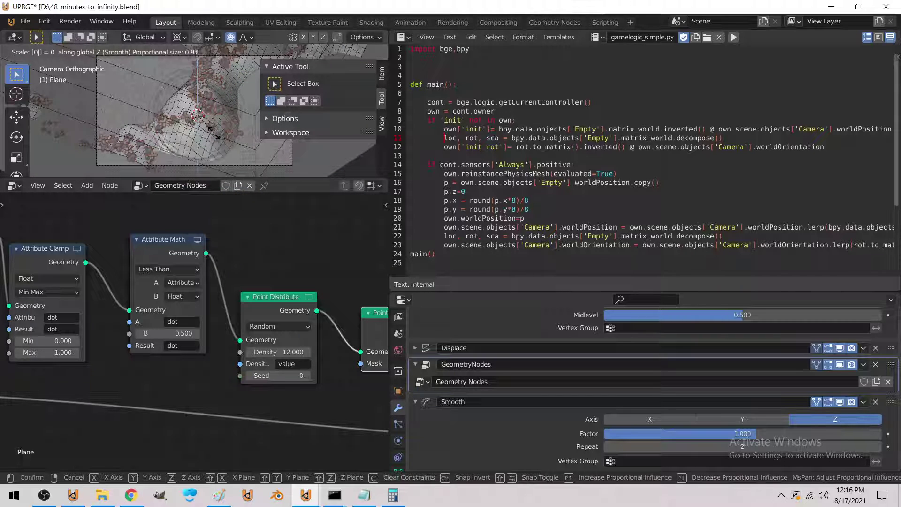
{"action": "scroll", "coordinate": [214, 133], "scroll_direction": "up", "scroll_amount": 12}
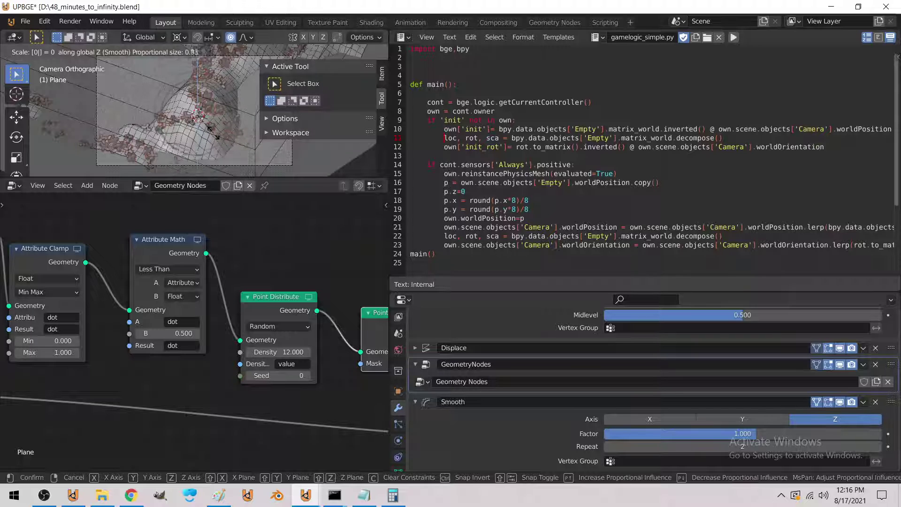
{"action": "left_click", "coordinate": [214, 133]}
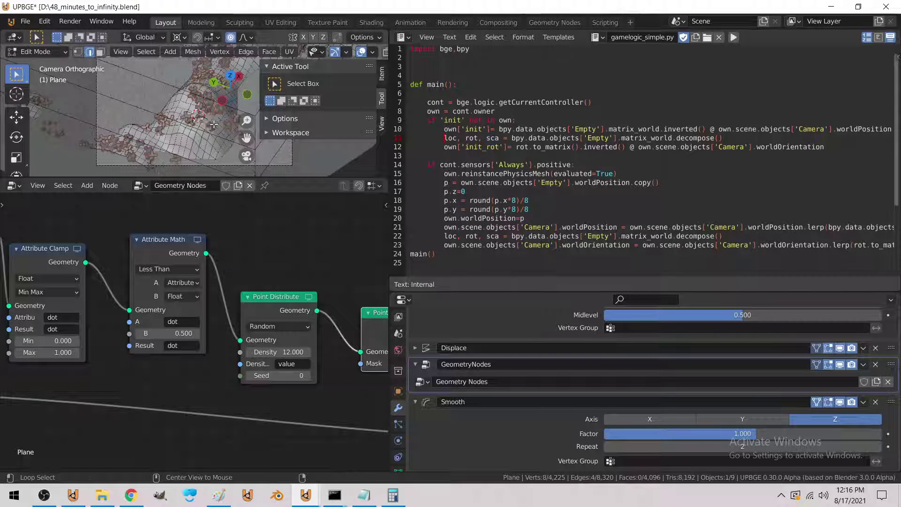
Make a final soft-falloff Z move, return to Object Mode, and maximize the viewport
{"action": "key", "text": "g"}
{"action": "key", "text": "z"}
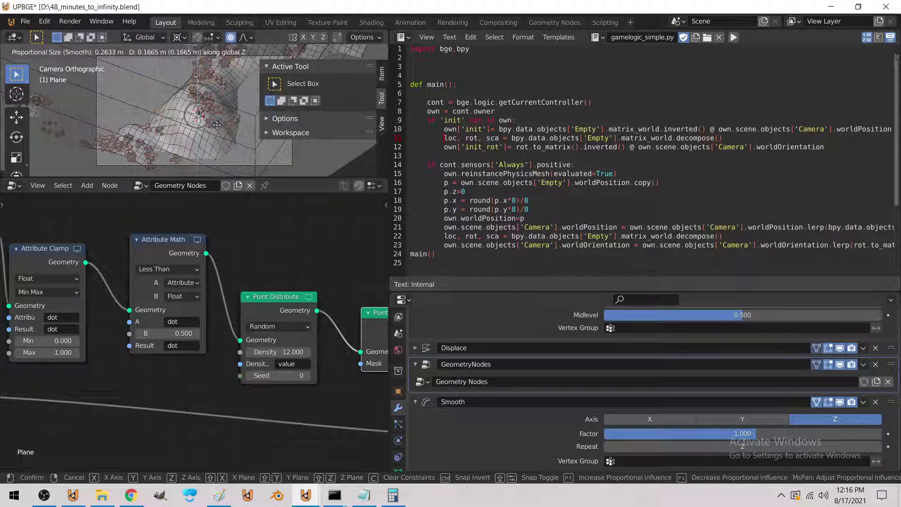
{"action": "left_click", "coordinate": [216, 125]}
{"action": "key", "text": "Tab"}
{"action": "key", "text": "ctrl+space"}
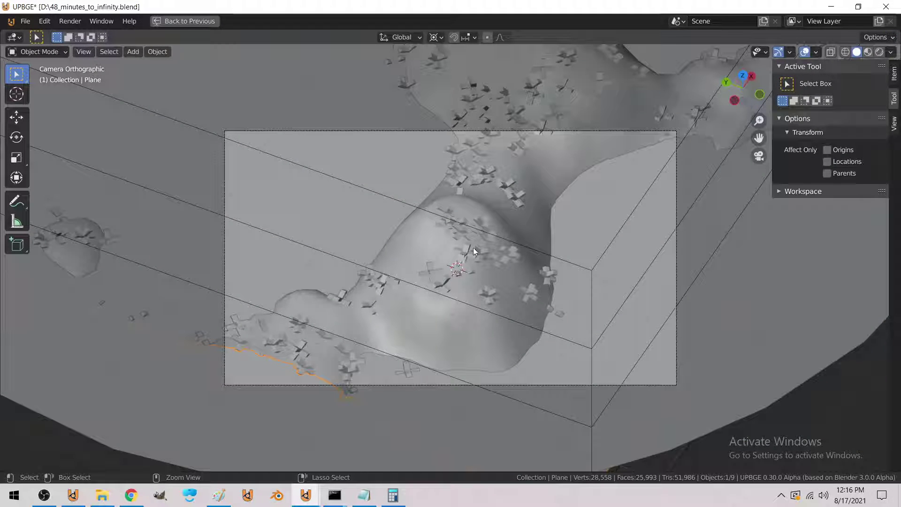
Add an Align Rotation to Vector node to the geometry node tree
{"action": "key", "text": "ctrl+space"}
{"action": "middle_click_drag", "start_coordinate": [356, 328], "coordinate": [177, 336]}
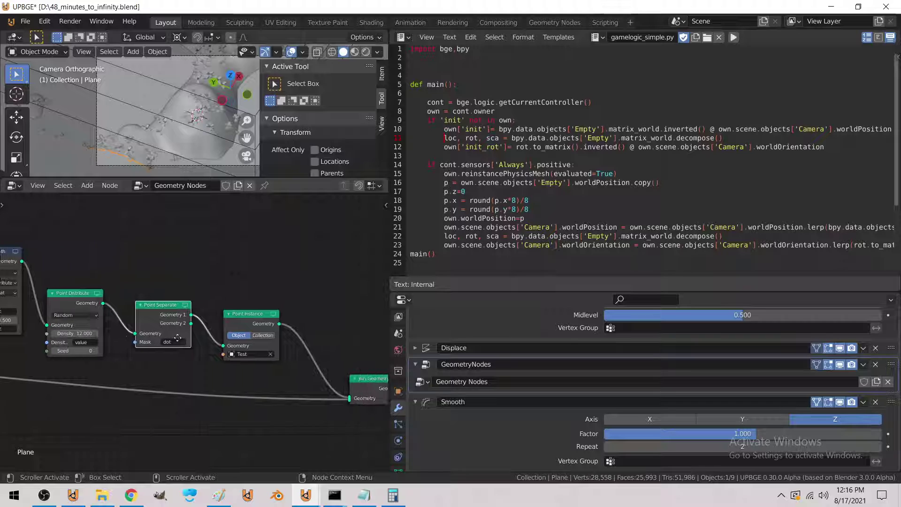
{"action": "scroll", "coordinate": [178, 337], "scroll_direction": "up", "scroll_amount": 2}
{"action": "left_click", "coordinate": [87, 185]}
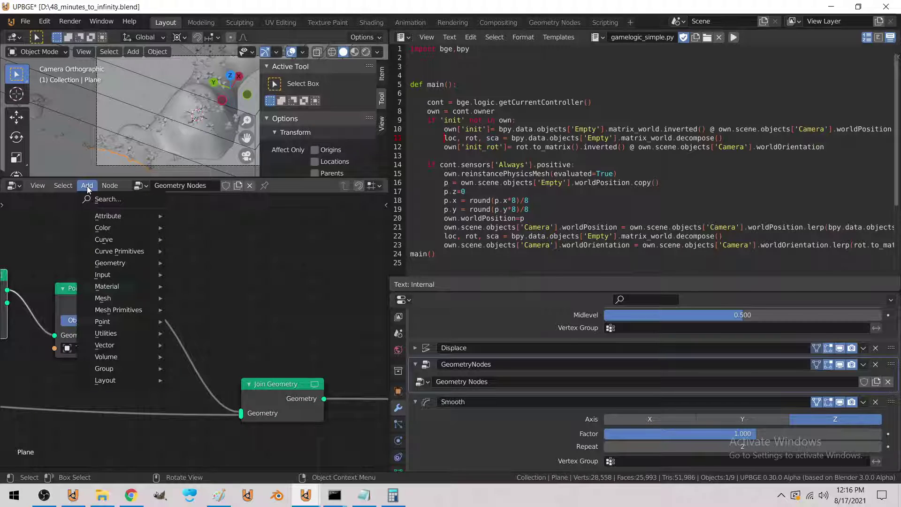
{"action": "mouse_move", "coordinate": [128, 323]}
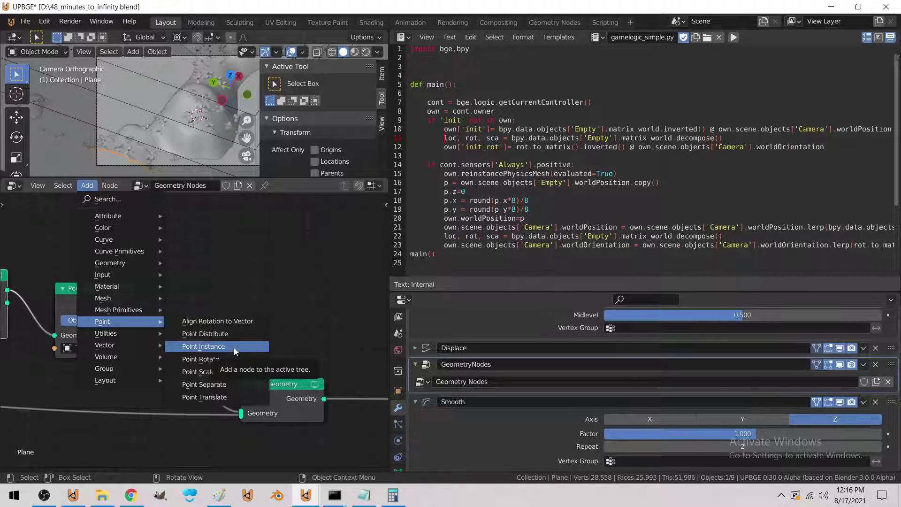
{"action": "left_click", "coordinate": [232, 323]}
{"action": "left_click", "coordinate": [236, 382]}
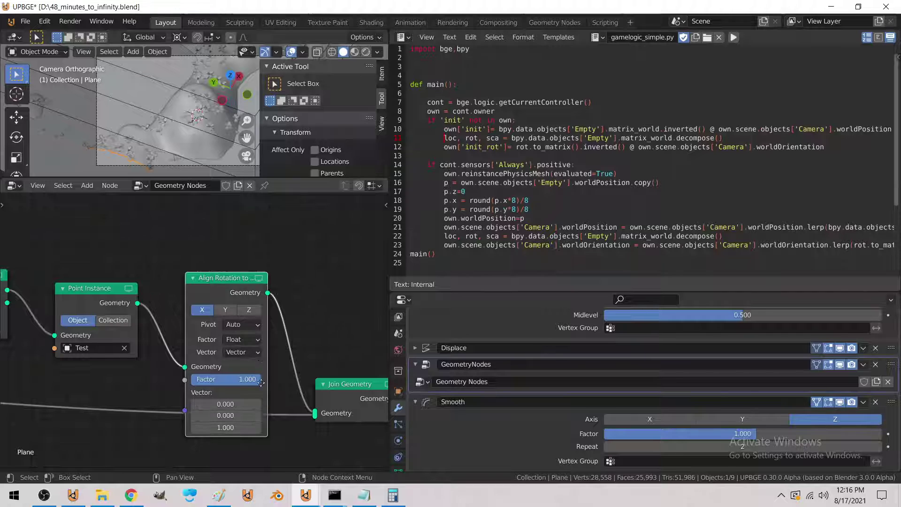
Reposition the new node and reconnect Point Instance to its Geometry input
{"action": "middle_click_drag", "start_coordinate": [260, 383], "coordinate": [302, 425]}
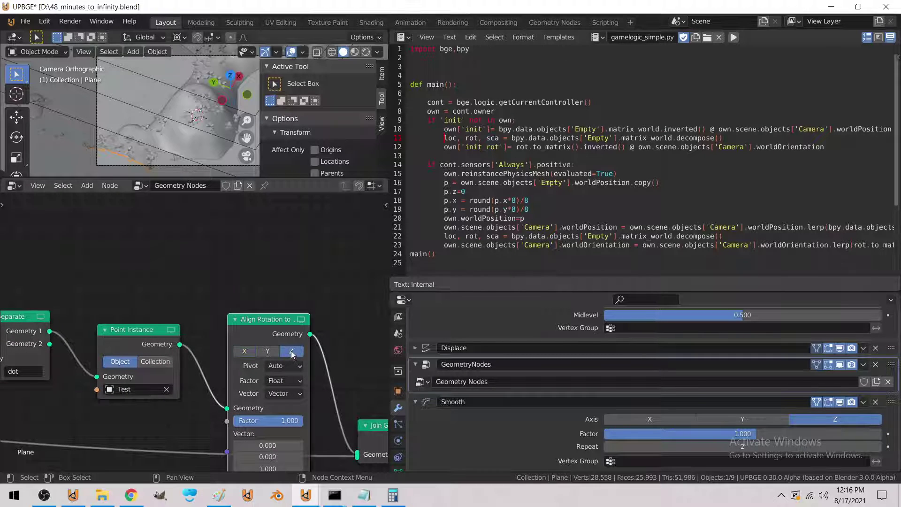
{"action": "left_click_drag", "start_coordinate": [263, 385], "coordinate": [252, 323]}
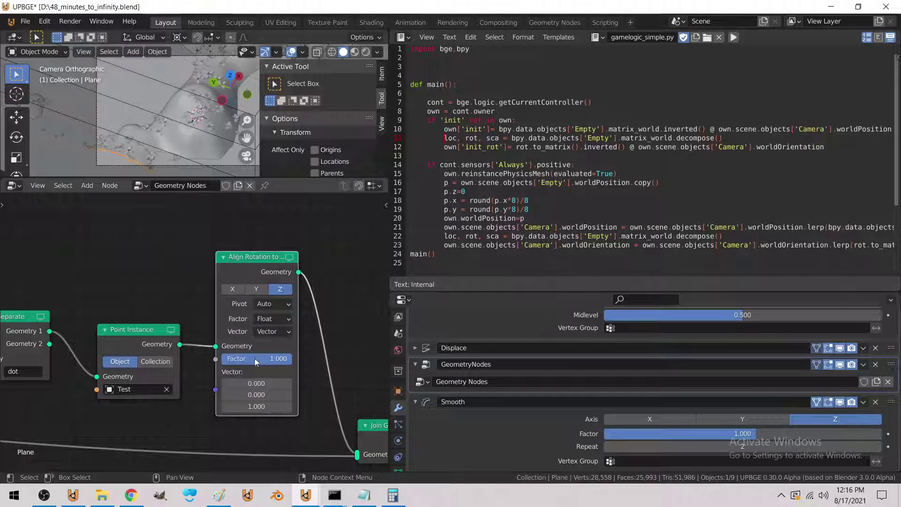
{"action": "scroll", "coordinate": [255, 357], "scroll_direction": "down", "scroll_amount": 1, "text": "ctrl"}
{"action": "scroll", "coordinate": [255, 357], "scroll_direction": "up", "scroll_amount": 13, "text": "ctrl"}
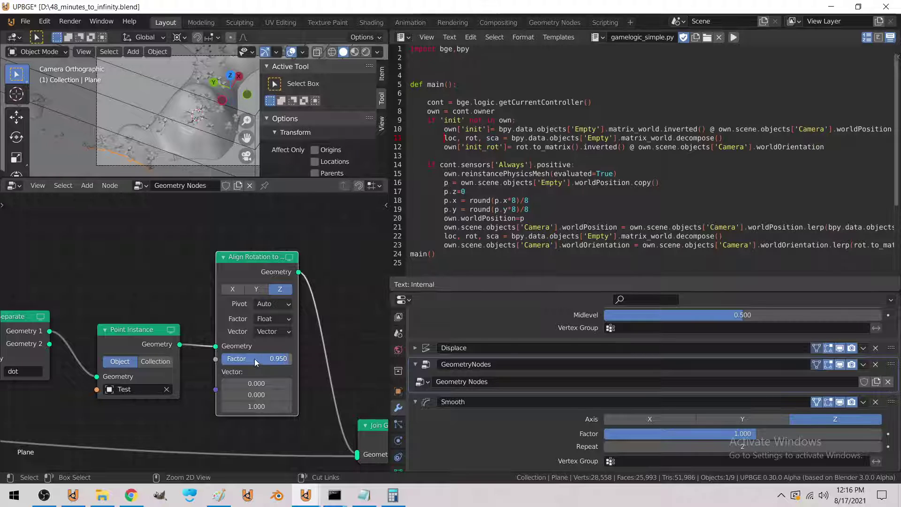
{"action": "scroll", "coordinate": [254, 358], "scroll_direction": "up", "scroll_amount": 1}
{"action": "middle_click_drag", "start_coordinate": [255, 359], "coordinate": [290, 352]}
{"action": "scroll", "coordinate": [344, 358], "scroll_direction": "down", "scroll_amount": 5}
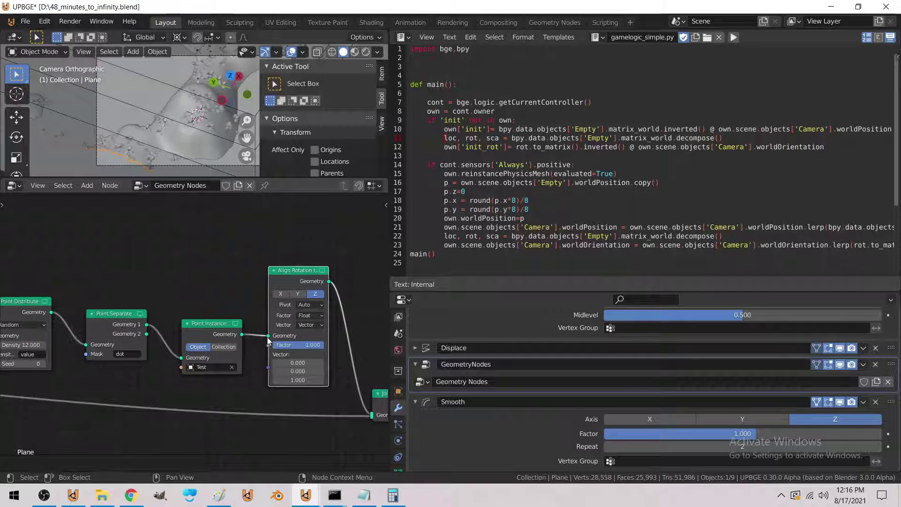
{"action": "left_click_drag", "start_coordinate": [269, 336], "coordinate": [376, 412]}
{"action": "left_click_drag", "start_coordinate": [231, 334], "coordinate": [257, 336]}
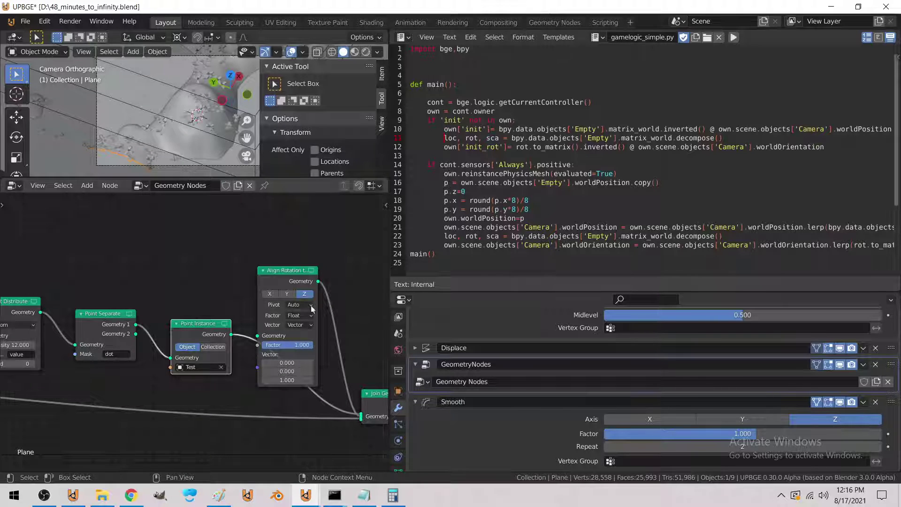
Drop the Align Rotation to Vector node onto the Point Separate–Point Instance link
{"action": "left_click", "coordinate": [317, 282]}
{"action": "right_click_drag", "start_coordinate": [332, 289], "coordinate": [322, 325], "text": "shift"}
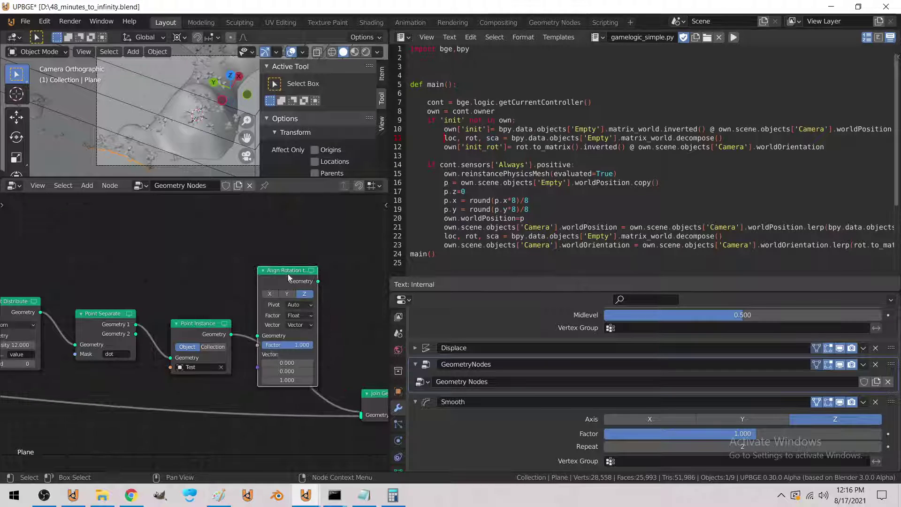
{"action": "left_click_drag", "start_coordinate": [288, 274], "coordinate": [177, 309]}
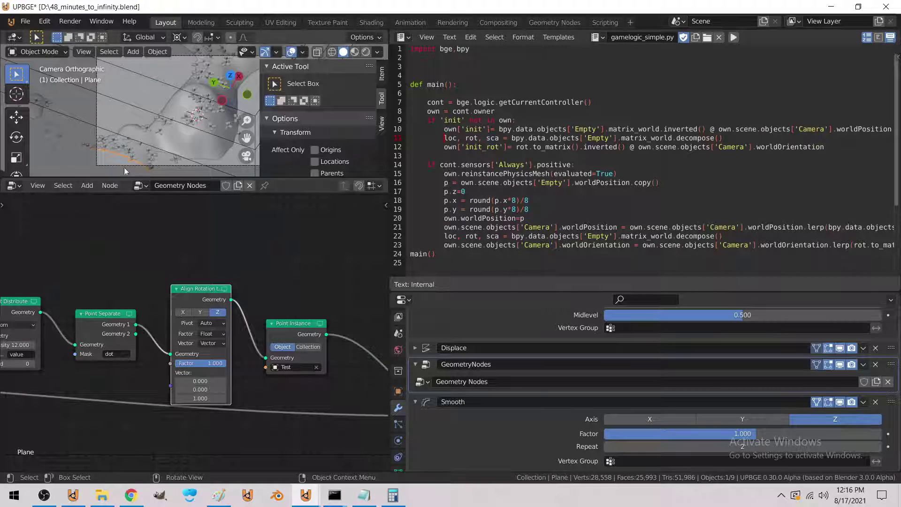
{"action": "key", "text": "ctrl+space"}
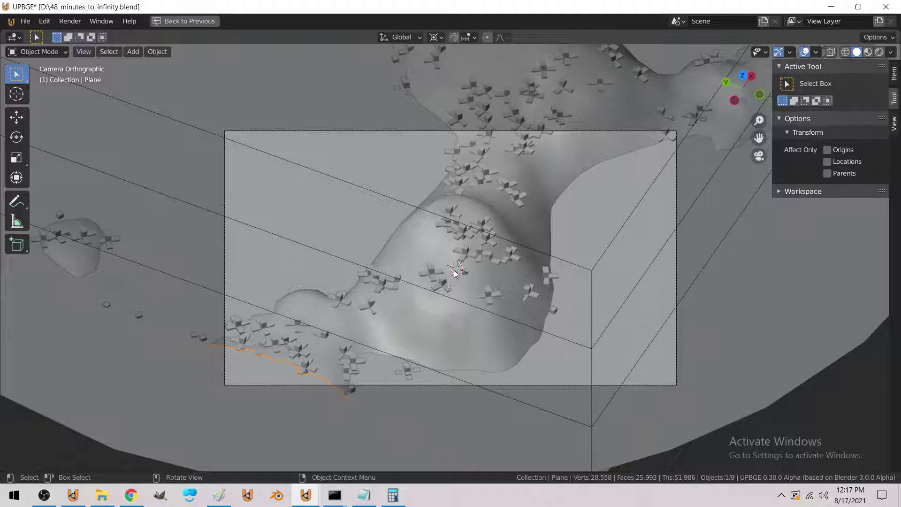
Switch the maximized viewport to rendered shading and test-run the game
{"action": "key", "text": "ctrl+space"}
{"action": "key", "text": "ctrl+space"}
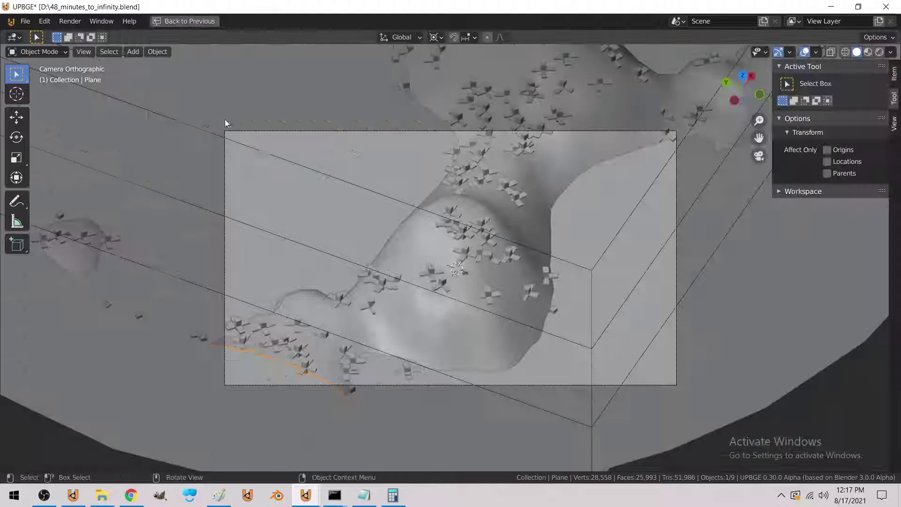
{"action": "left_click", "coordinate": [879, 52]}
{"action": "scroll", "coordinate": [451, 234], "scroll_direction": "up", "scroll_amount": 4}
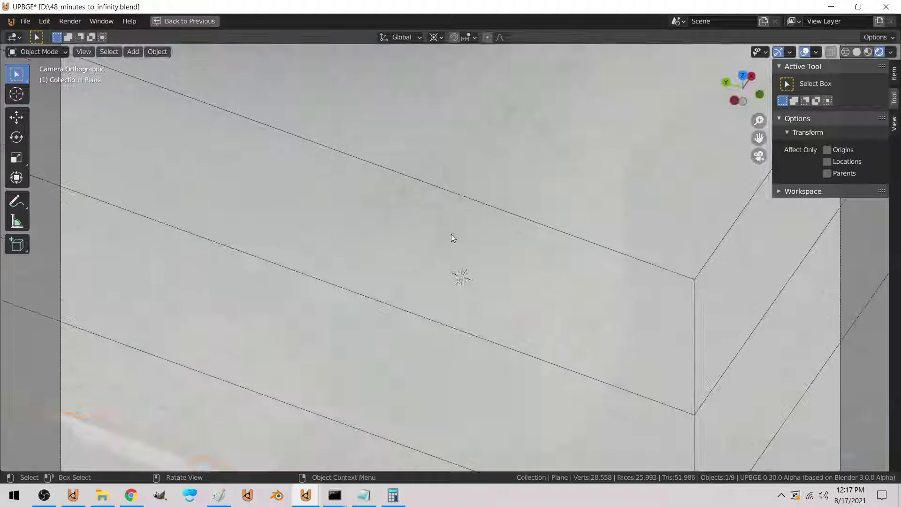
{"action": "key", "text": "p"}
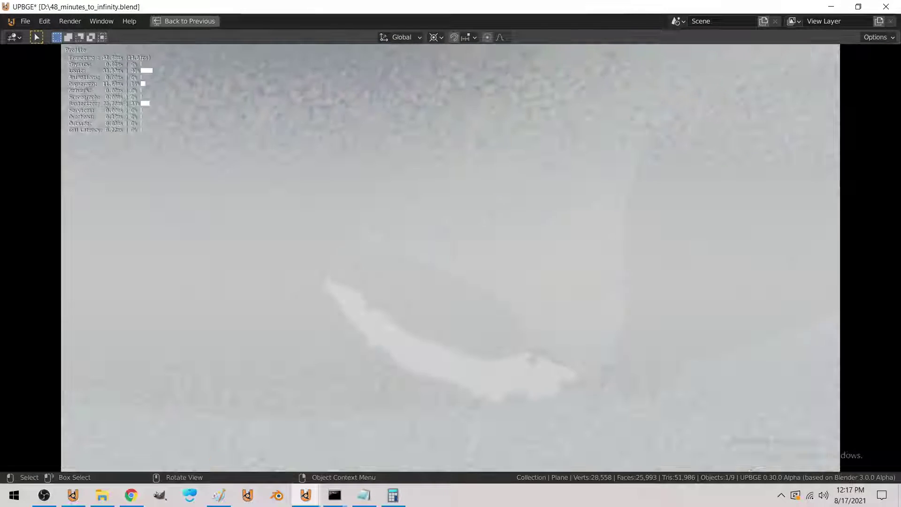
{"action": "key", "text": "Escape"}
{"action": "scroll", "coordinate": [561, 227], "scroll_direction": "down", "scroll_amount": 3}
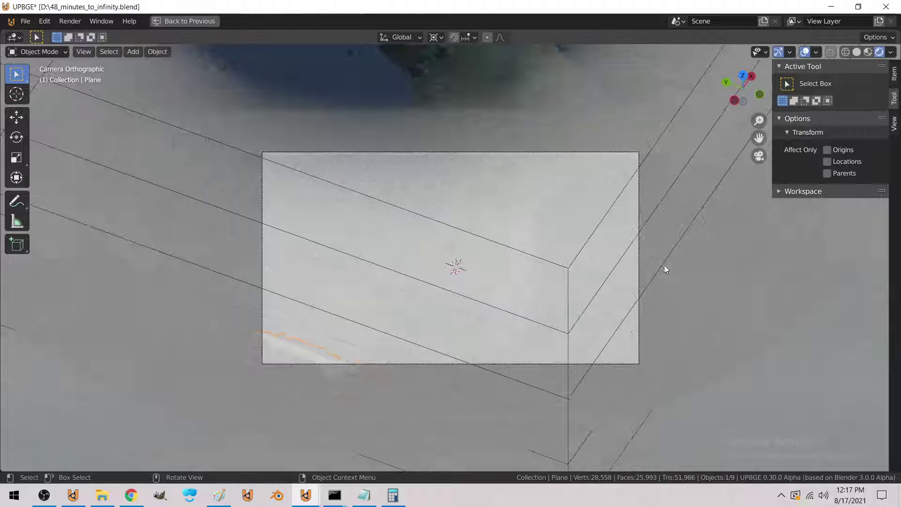
Snap the 3D cursor onto Plane.001's origin
{"action": "left_click", "coordinate": [540, 223]}
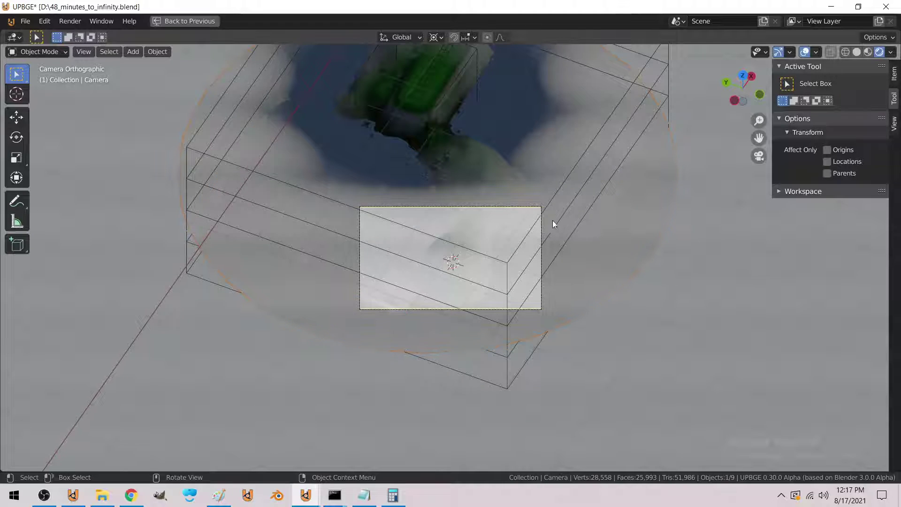
{"action": "scroll", "coordinate": [553, 220], "scroll_direction": "down", "scroll_amount": 1}
{"action": "left_click", "coordinate": [441, 131]}
{"action": "key", "text": "shift+s"}
{"action": "left_click", "coordinate": [449, 197]}
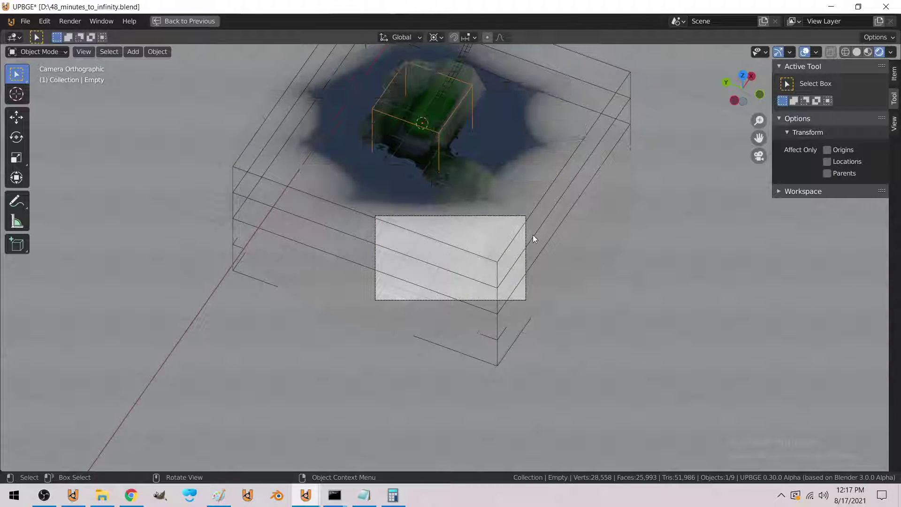
Snap the camera to the 3D cursor and move it in along its local Z
{"action": "left_click", "coordinate": [525, 232]}
{"action": "key", "text": "shift+s"}
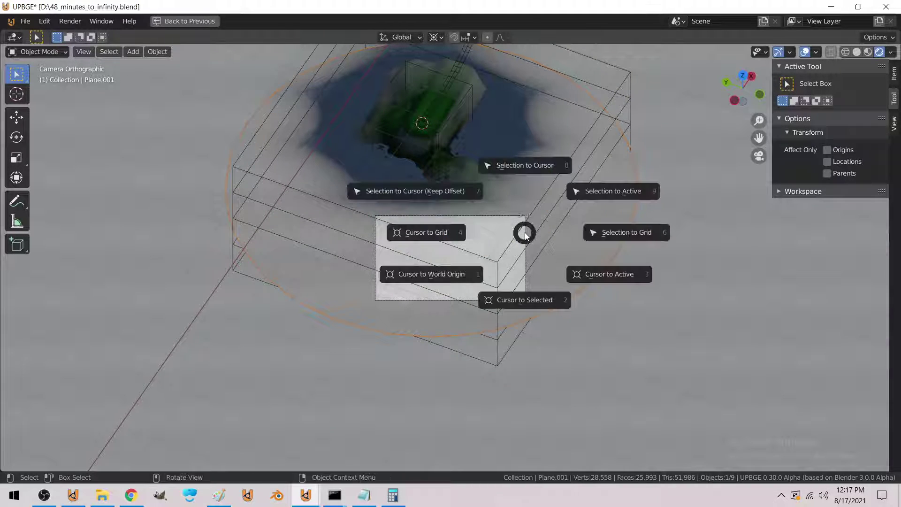
{"action": "key", "text": "Escape"}
{"action": "key", "text": "shift+s"}
{"action": "left_click", "coordinate": [522, 165]}
{"action": "key", "text": "g"}
{"action": "key", "text": "z"}
{"action": "key", "text": "z"}
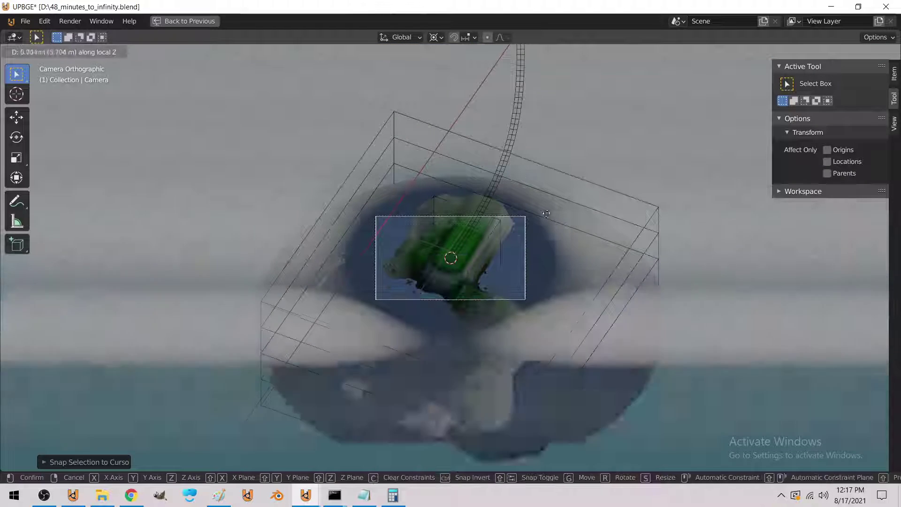
{"action": "left_click", "coordinate": [511, 255]}
Play the game in the embedded player, stop it, and restore the full layout
{"action": "scroll", "coordinate": [512, 256], "scroll_direction": "up", "scroll_amount": 8}
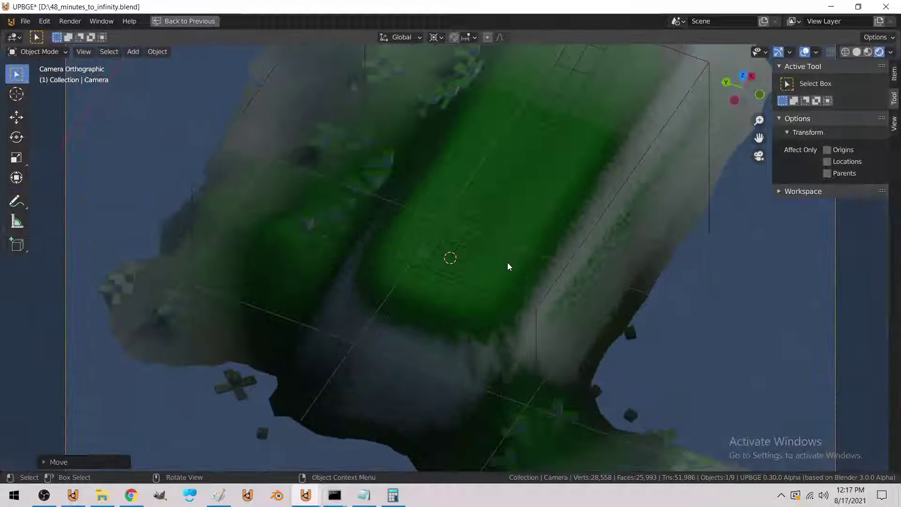
{"action": "key", "text": "p"}
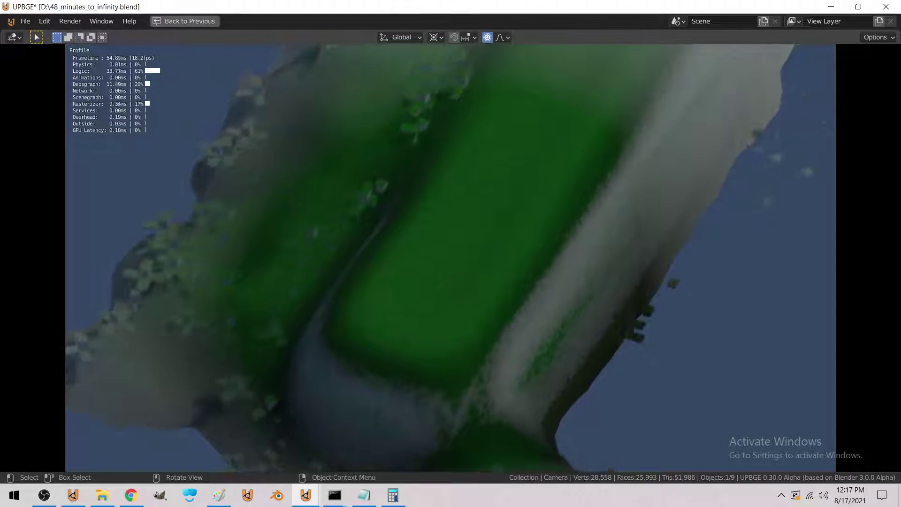
{"action": "key", "text": "Escape"}
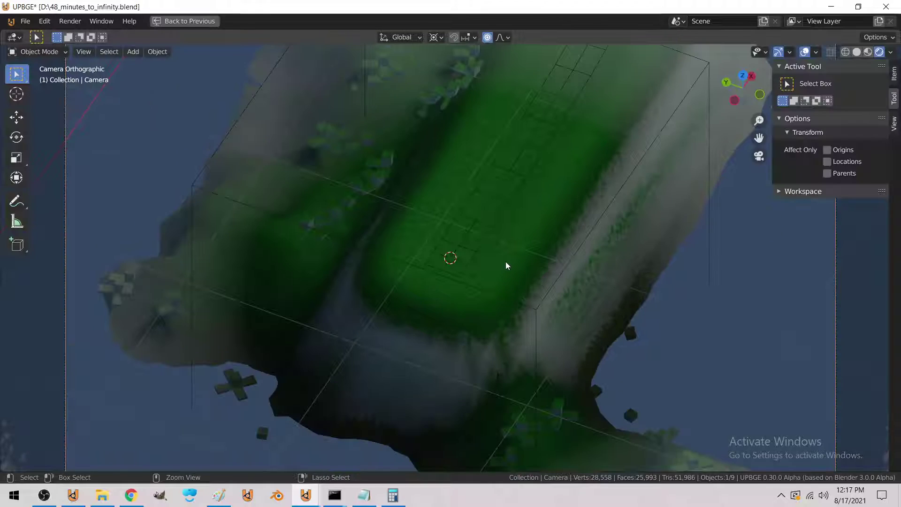
{"action": "key", "text": "ctrl+alt+space"}
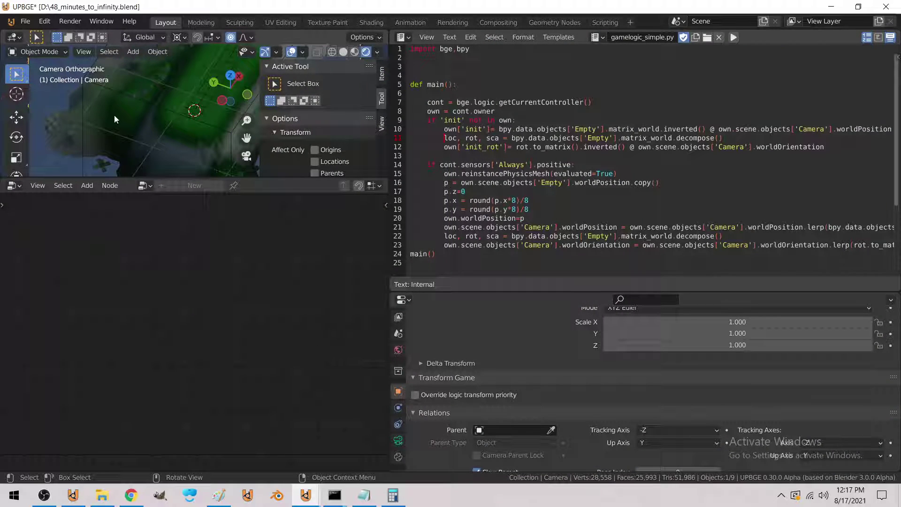
Select the terrain Plane, pan across its scatter nodes, nudge Attribute Clamp, then maximize the 3D view
{"action": "scroll", "coordinate": [146, 145], "scroll_direction": "down", "scroll_amount": 2}
{"action": "scroll", "coordinate": [146, 145], "scroll_direction": "up", "scroll_amount": 2}
{"action": "left_click", "coordinate": [172, 131]}
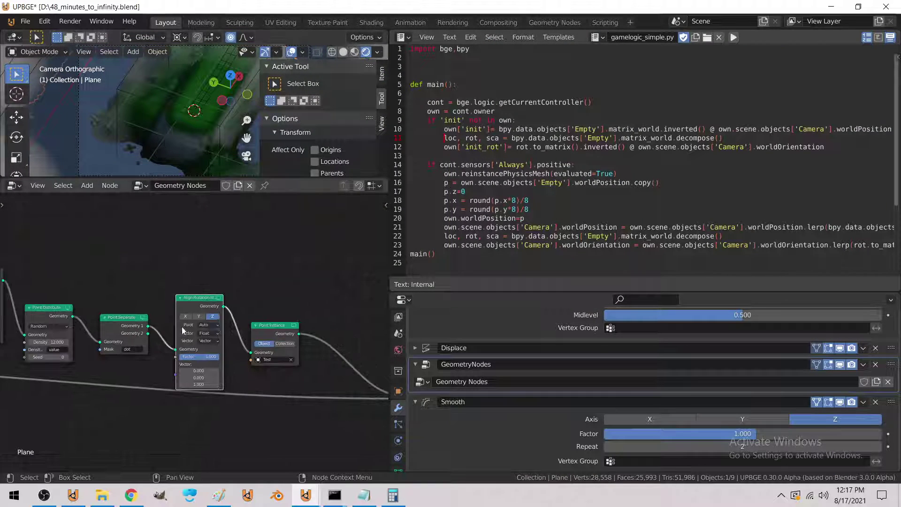
{"action": "middle_click_drag", "start_coordinate": [179, 352], "coordinate": [173, 364]}
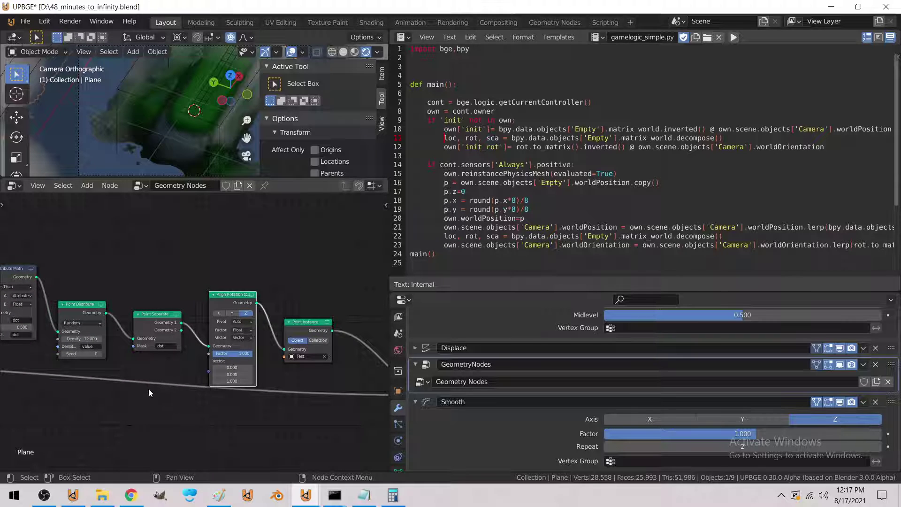
{"action": "middle_click_drag", "start_coordinate": [142, 390], "coordinate": [164, 374]}
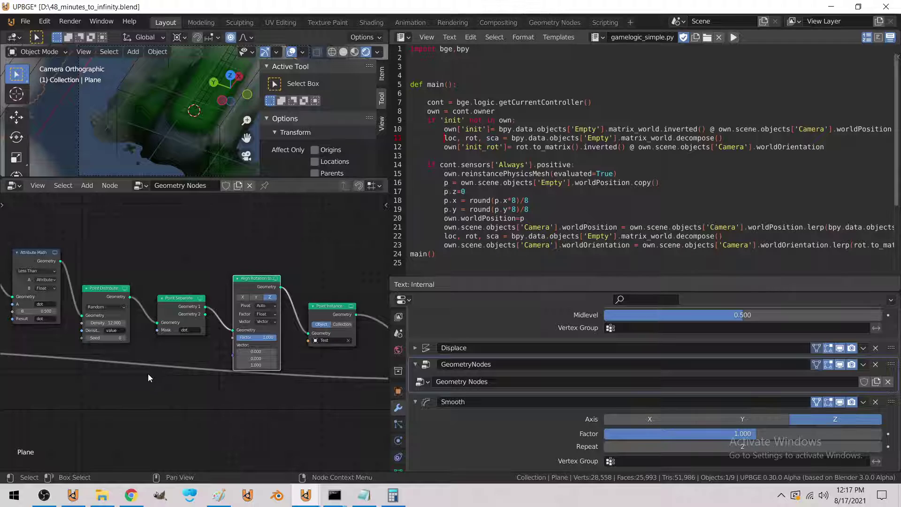
{"action": "mouse_move", "coordinate": [238, 389]}
{"action": "middle_mouse_down"}
{"action": "mouse_move", "coordinate": [95, 381]}
{"action": "mouse_move", "coordinate": [317, 402]}
{"action": "mouse_move", "coordinate": [280, 373]}
{"action": "middle_mouse_up"}
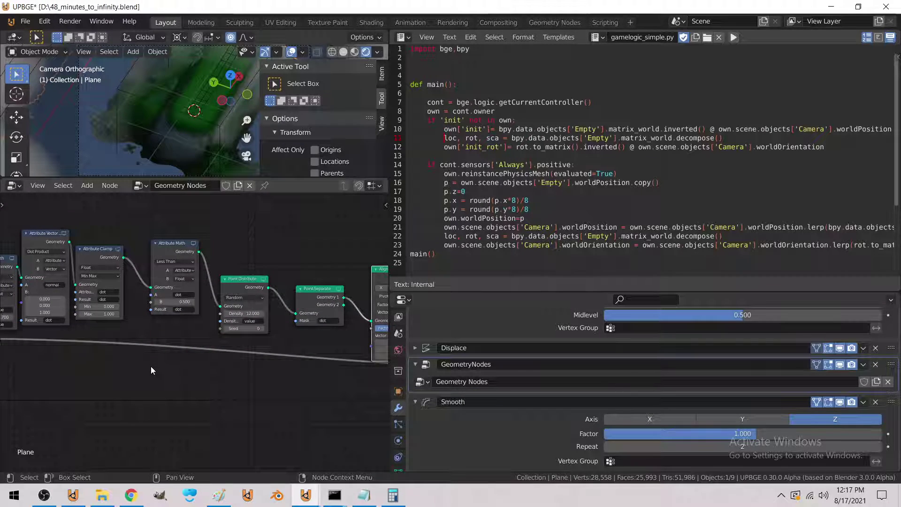
{"action": "middle_click_drag", "start_coordinate": [149, 366], "coordinate": [208, 365]}
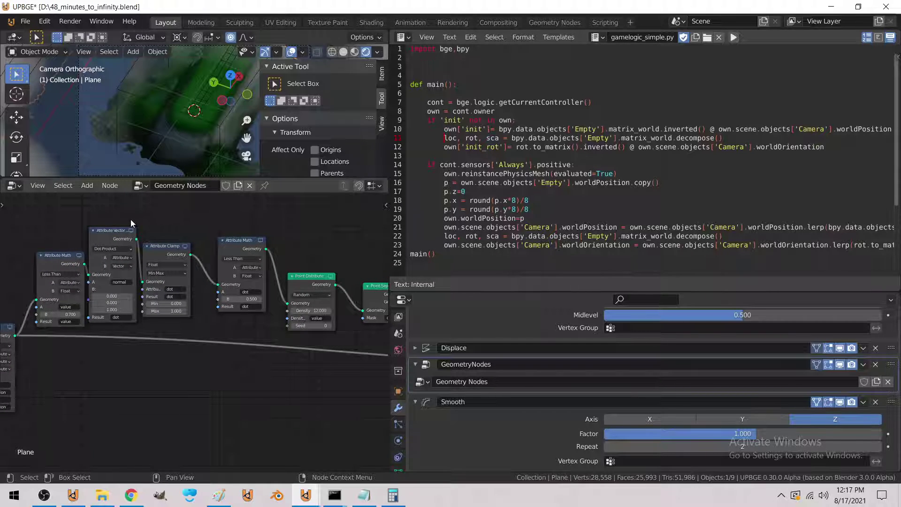
{"action": "left_click_drag", "start_coordinate": [168, 244], "coordinate": [179, 237]}
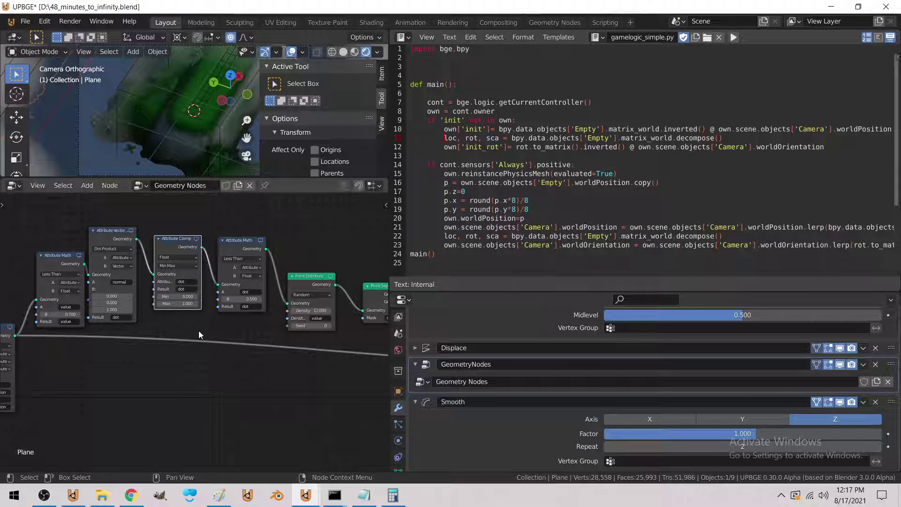
{"action": "key", "text": "ctrl+space"}
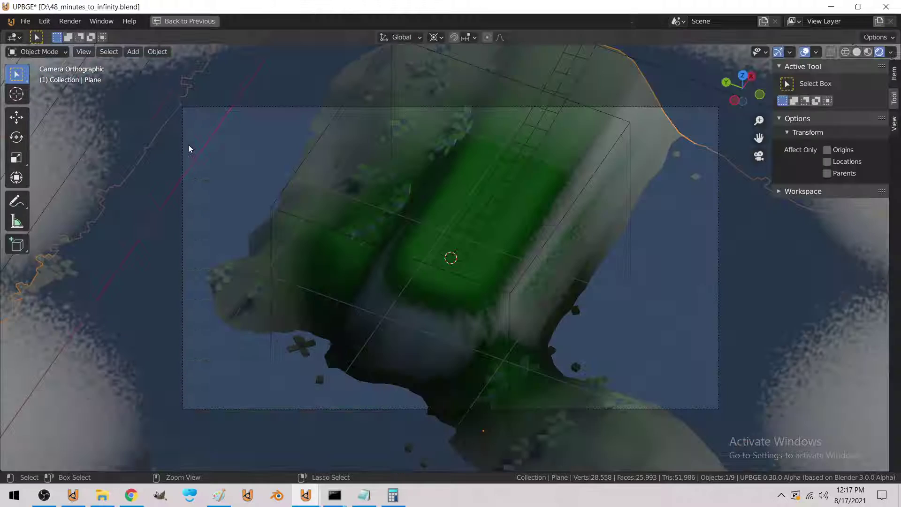
Hide the Smooth modifier in the viewport and test-run the game with the instances
{"action": "key", "text": "p"}
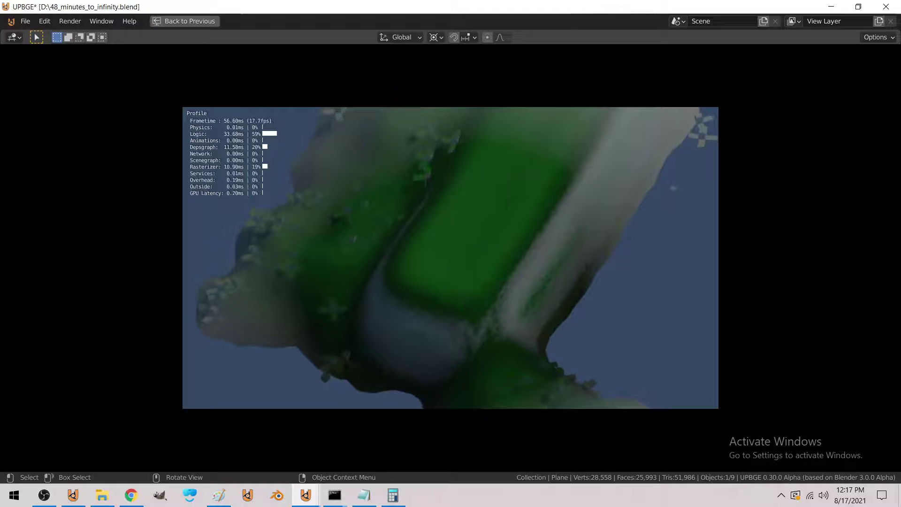
{"action": "key", "text": "Escape"}
{"action": "key", "text": "ctrl+space"}
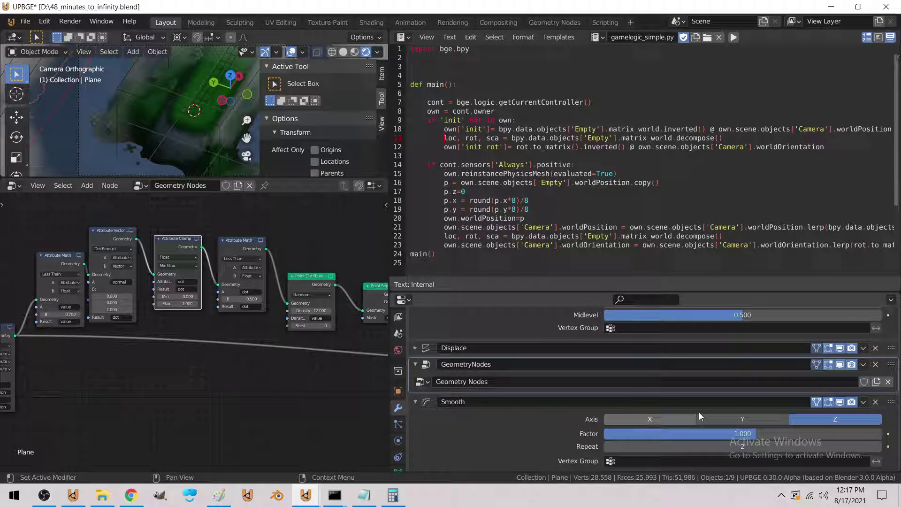
{"action": "left_click", "coordinate": [840, 403]}
{"action": "key", "text": "ctrl+space"}
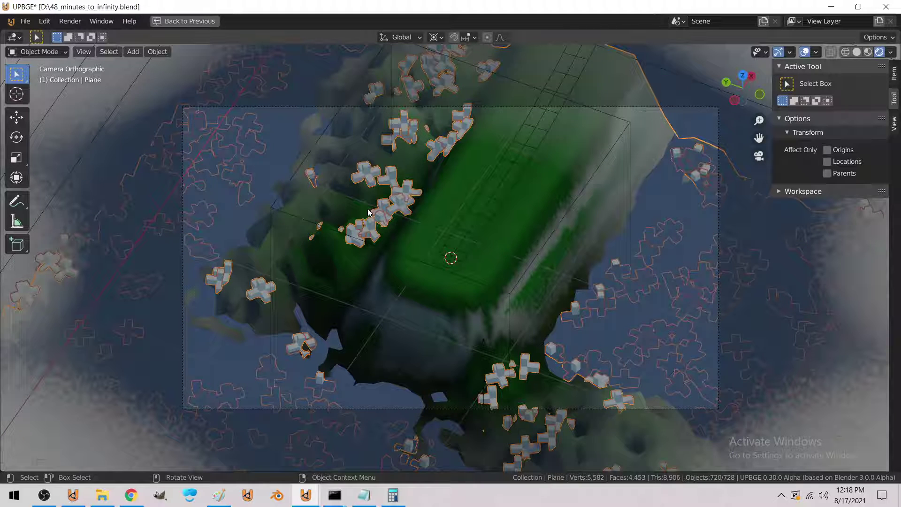
{"action": "key", "text": "p"}
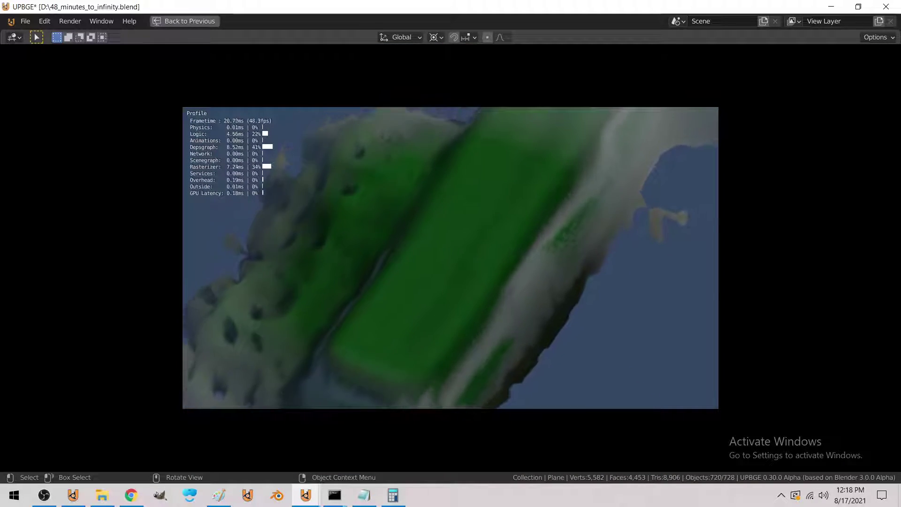
{"action": "key", "text": "Escape"}
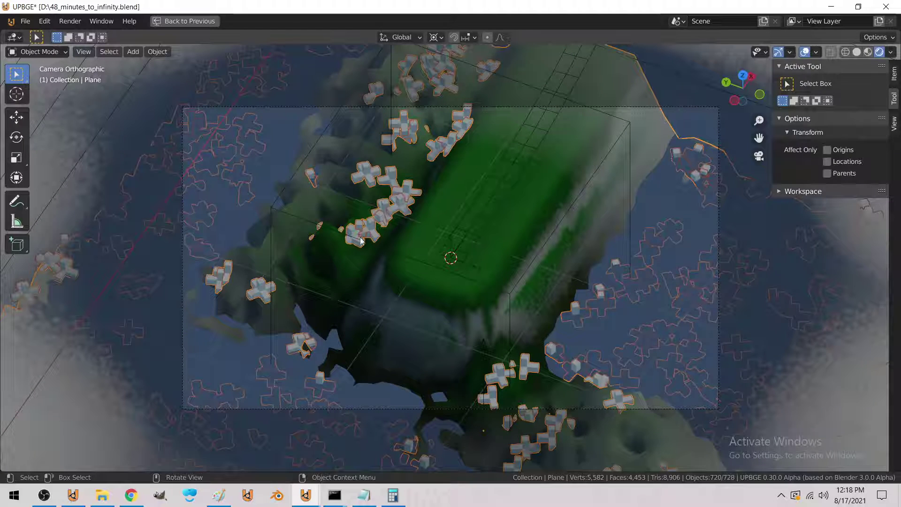
Unhide the Test object and run the game again before restoring the layout
{"action": "key", "text": "alt+h"}
{"action": "left_click", "coordinate": [452, 261]}
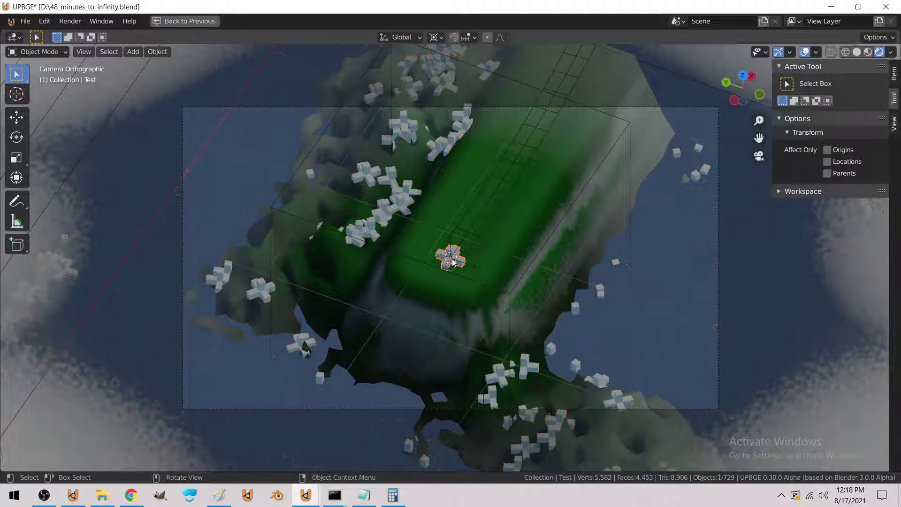
{"action": "key", "text": "p"}
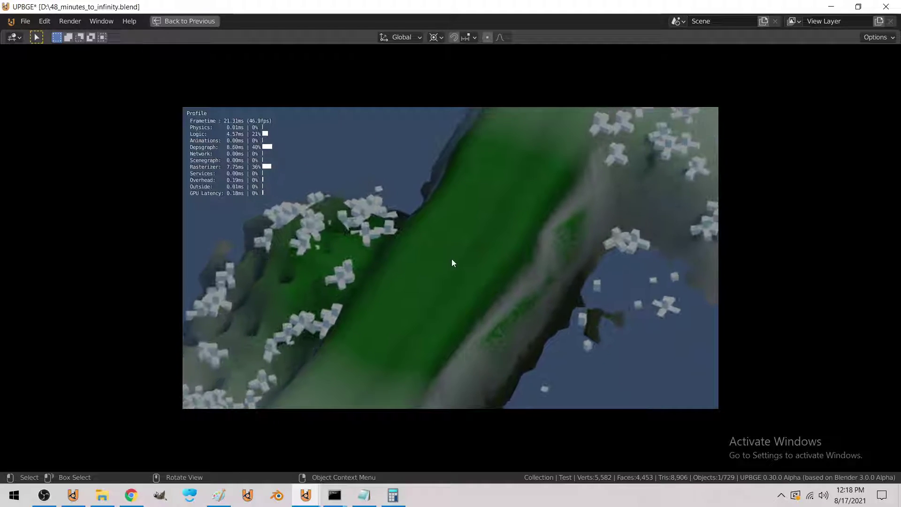
{"action": "key", "text": "Escape"}
{"action": "key", "text": "ctrl+alt+space"}
Select the terrain Plane and set Point Distribute's method to Poisson Disk
{"action": "left_click", "coordinate": [194, 106]}
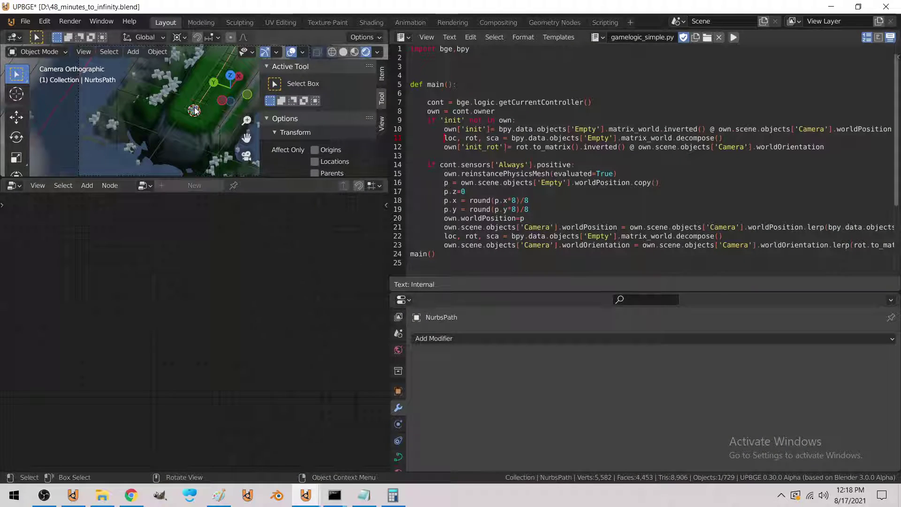
{"action": "left_click", "coordinate": [193, 89]}
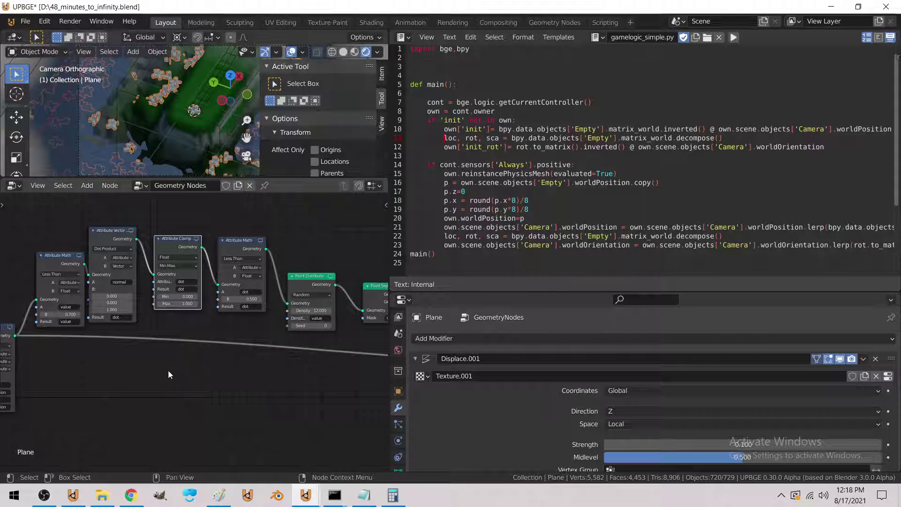
{"action": "scroll", "coordinate": [207, 381], "scroll_direction": "down", "scroll_amount": 3}
{"action": "scroll", "coordinate": [219, 375], "scroll_direction": "up", "scroll_amount": 4}
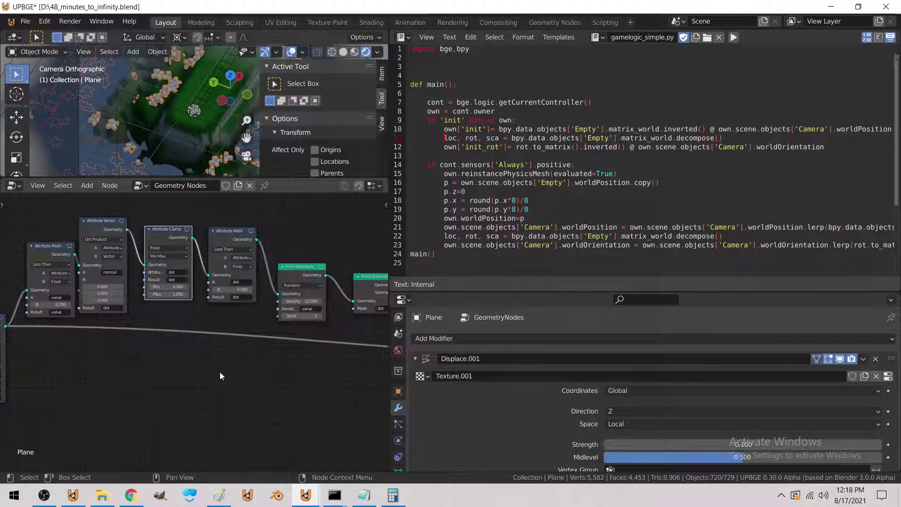
{"action": "left_click_drag", "start_coordinate": [226, 275], "coordinate": [232, 267]}
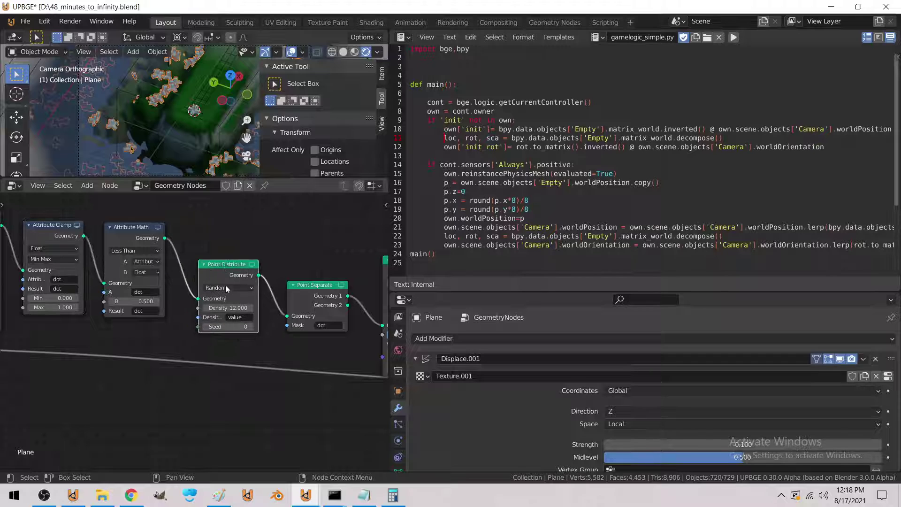
{"action": "left_click", "coordinate": [225, 285]}
{"action": "left_click", "coordinate": [226, 298]}
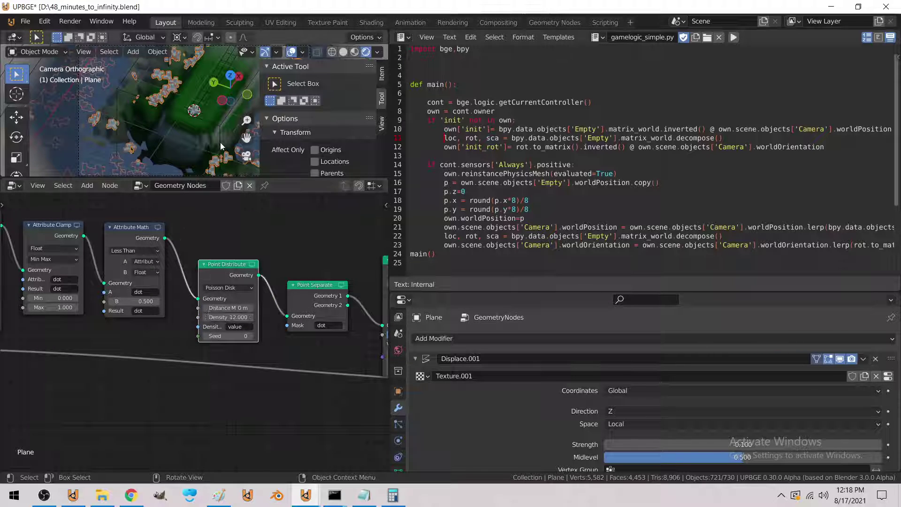
Test-play the game in the maximized 3D view, then return to the full layout
{"action": "key", "text": "ctrl+space"}
{"action": "key", "text": "p"}
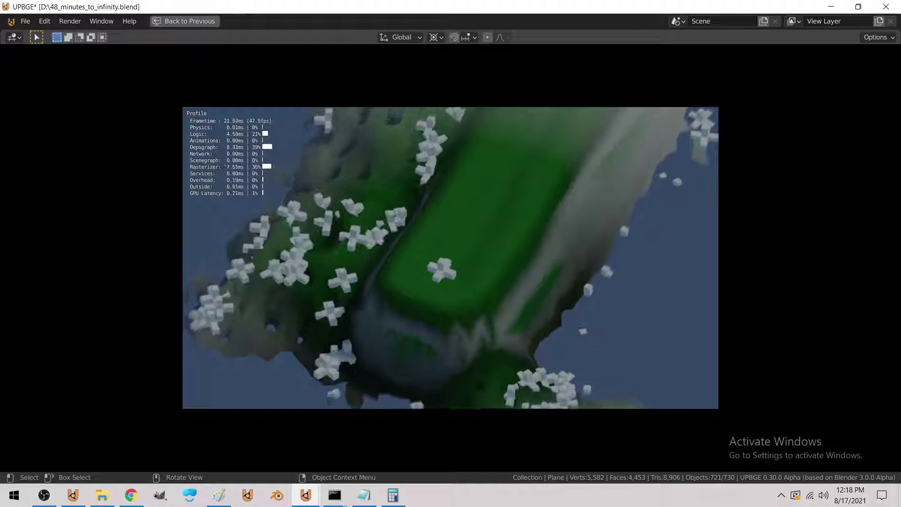
{"action": "key", "text": "Escape"}
{"action": "key", "text": "ctrl+space"}
Replace Point Distribute with a duplicated Point Separate wired between Attribute Math and the second Point Separate
{"action": "scroll", "coordinate": [291, 307], "scroll_direction": "down", "scroll_amount": 3}
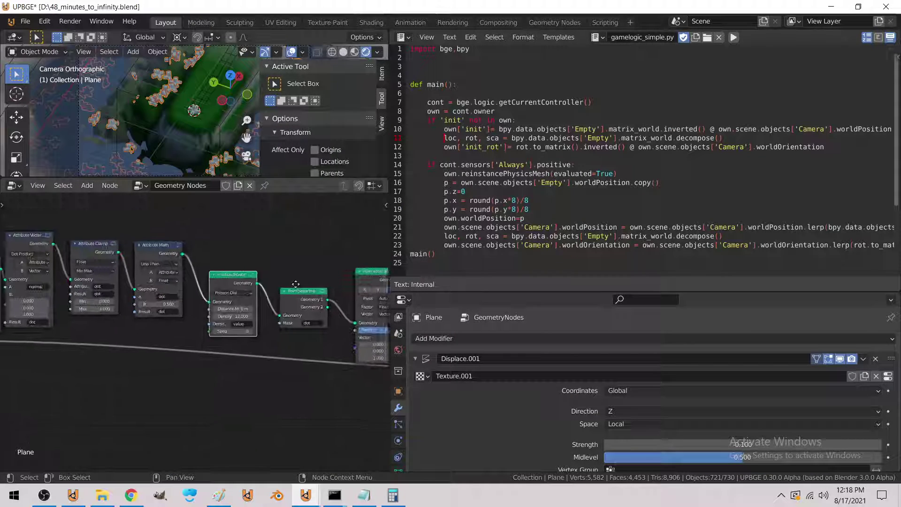
{"action": "middle_click_drag", "start_coordinate": [247, 271], "coordinate": [213, 284]}
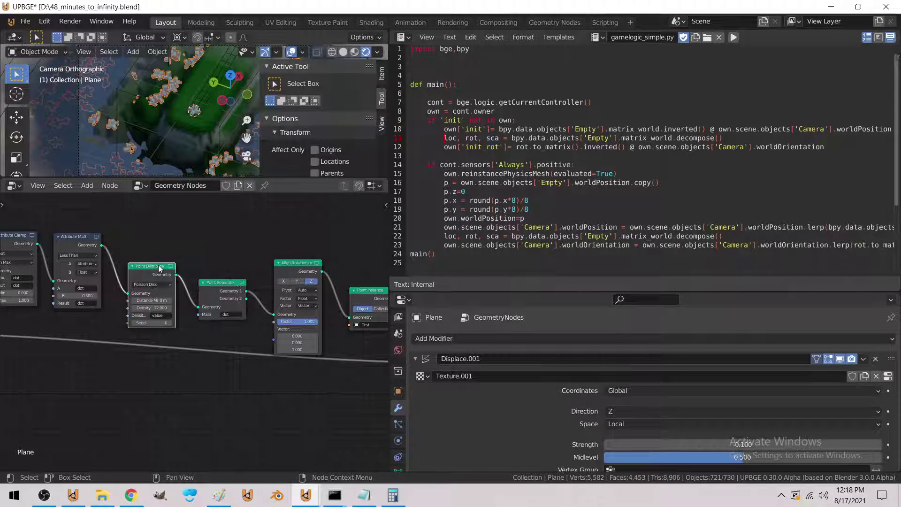
{"action": "key", "text": "x"}
{"action": "left_click", "coordinate": [221, 296]}
{"action": "key", "text": "shift+d"}
{"action": "left_click", "coordinate": [153, 270]}
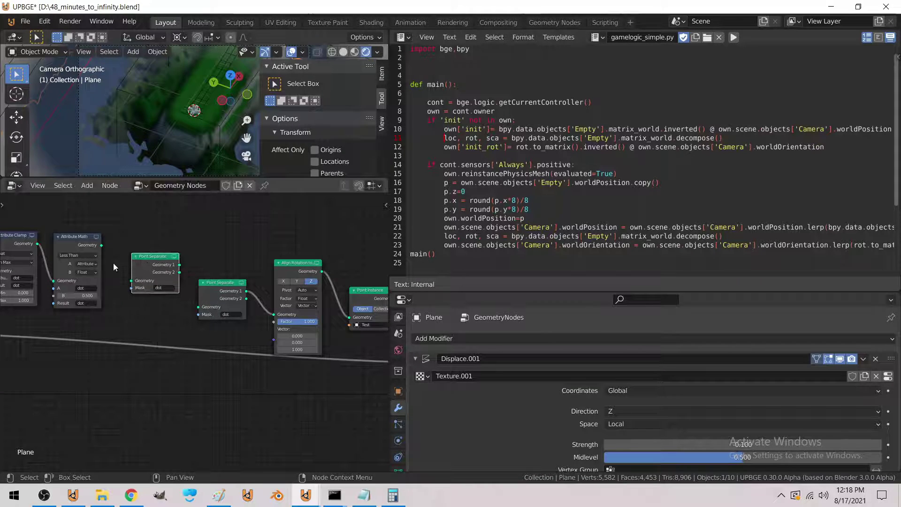
{"action": "left_click_drag", "start_coordinate": [102, 245], "coordinate": [131, 280]}
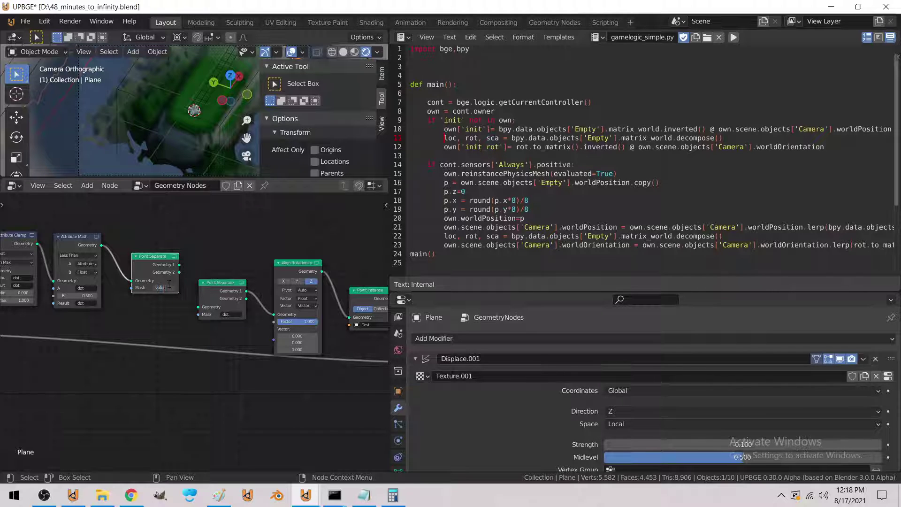
{"action": "left_click_drag", "start_coordinate": [180, 265], "coordinate": [199, 307]}
{"action": "left_click_drag", "start_coordinate": [150, 271], "coordinate": [147, 294]}
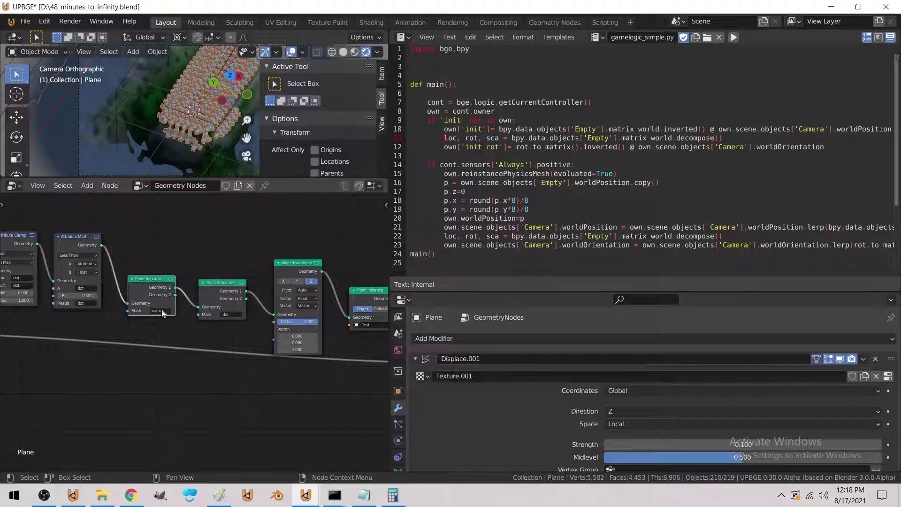
Switch the first Attribute Math comparison from Less Than to Greater Than
{"action": "middle_click_drag", "start_coordinate": [80, 283], "coordinate": [177, 284]}
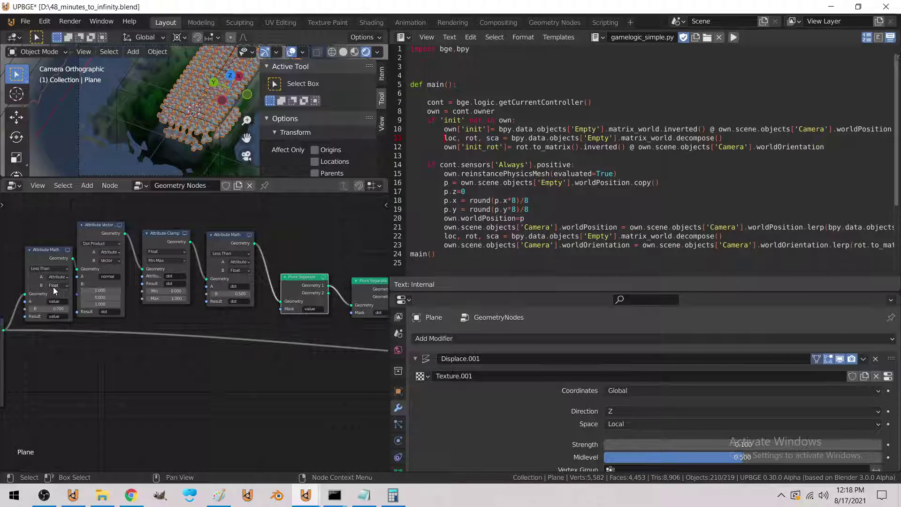
{"action": "left_click", "coordinate": [52, 269]}
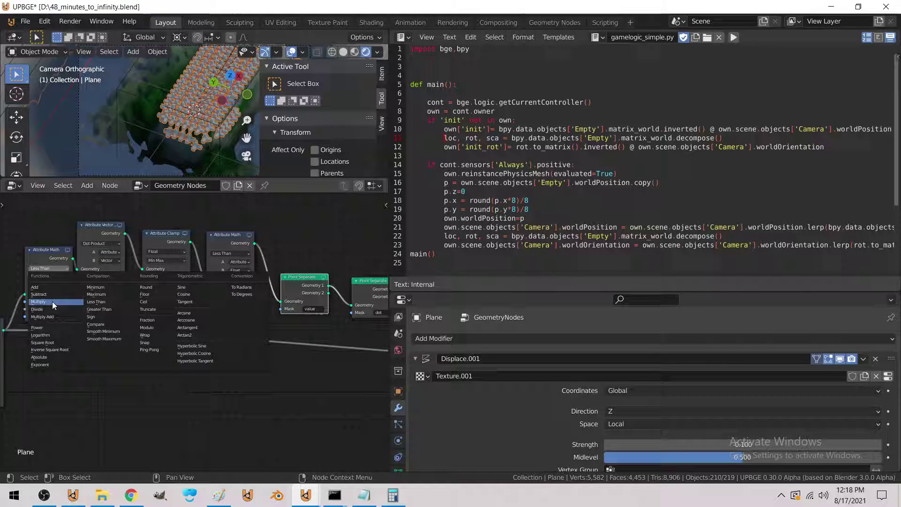
{"action": "left_click", "coordinate": [90, 307]}
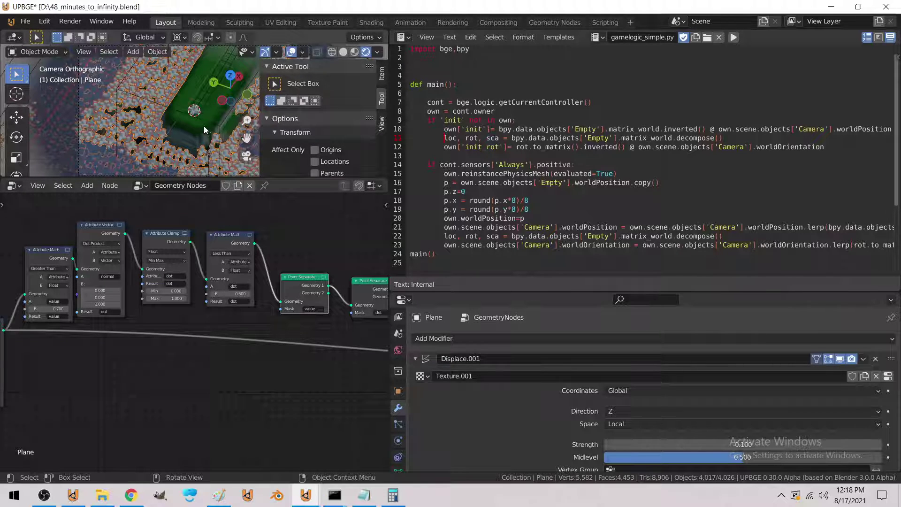
{"action": "middle_click_drag", "start_coordinate": [191, 317], "coordinate": [108, 322]}
Insert an Attribute Sample Texture node into the existing link and give it a new texture
{"action": "left_click", "coordinate": [87, 186]}
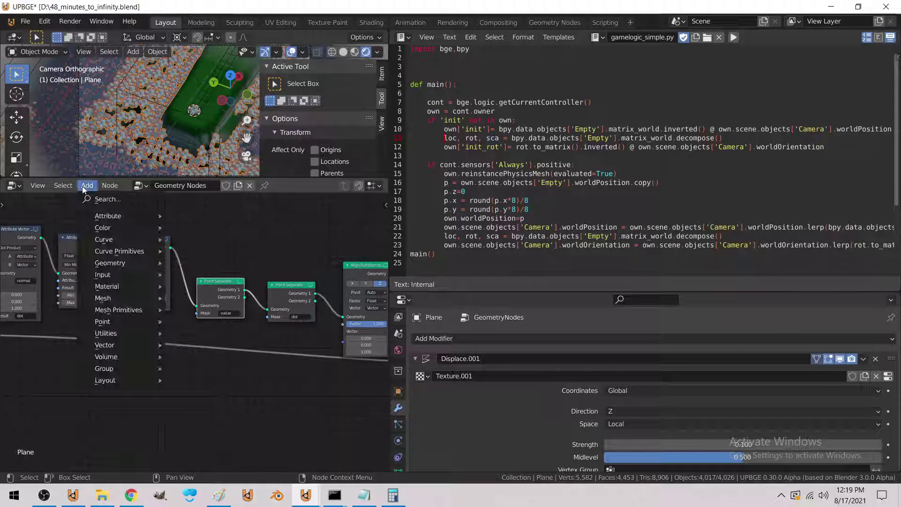
{"action": "mouse_move", "coordinate": [90, 216]}
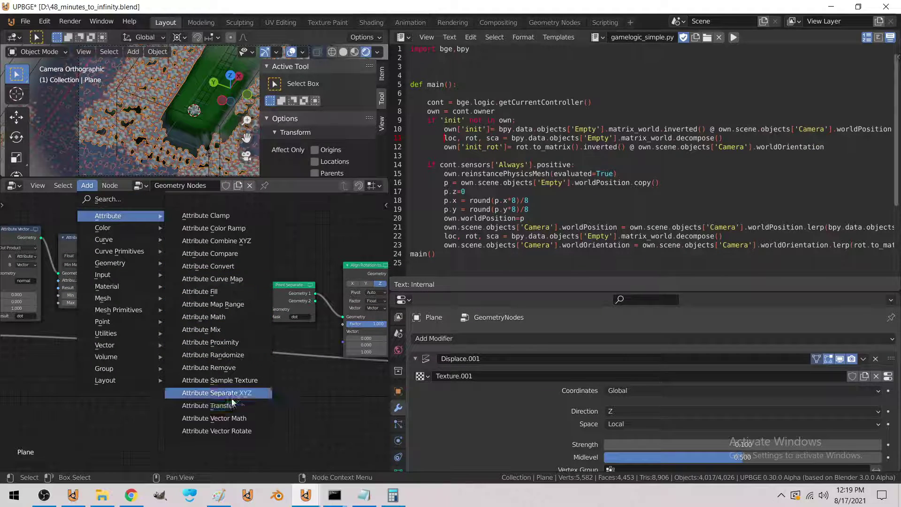
{"action": "left_click", "coordinate": [220, 380]}
{"action": "left_click", "coordinate": [195, 250]}
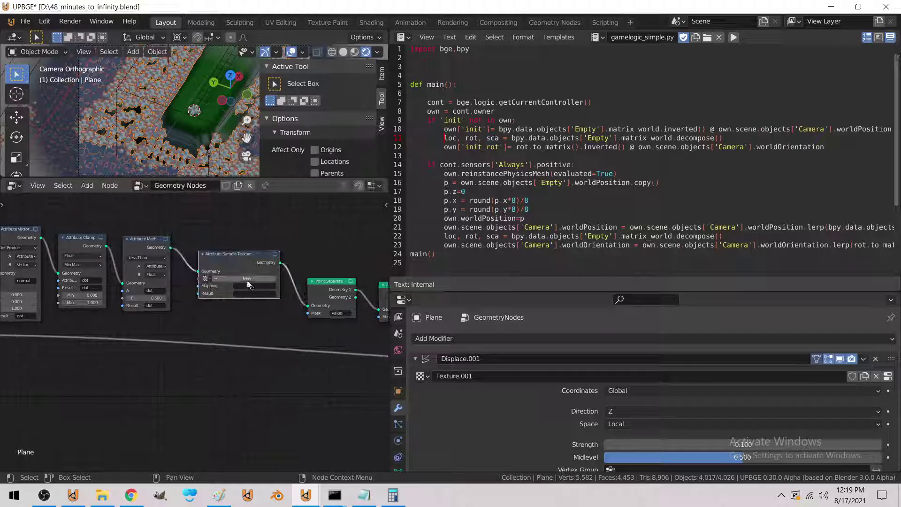
{"action": "left_click", "coordinate": [240, 278]}
Set the sampling node's Mapping to 'position' and its Result to 'perlin'
{"action": "left_click", "coordinate": [246, 285]}
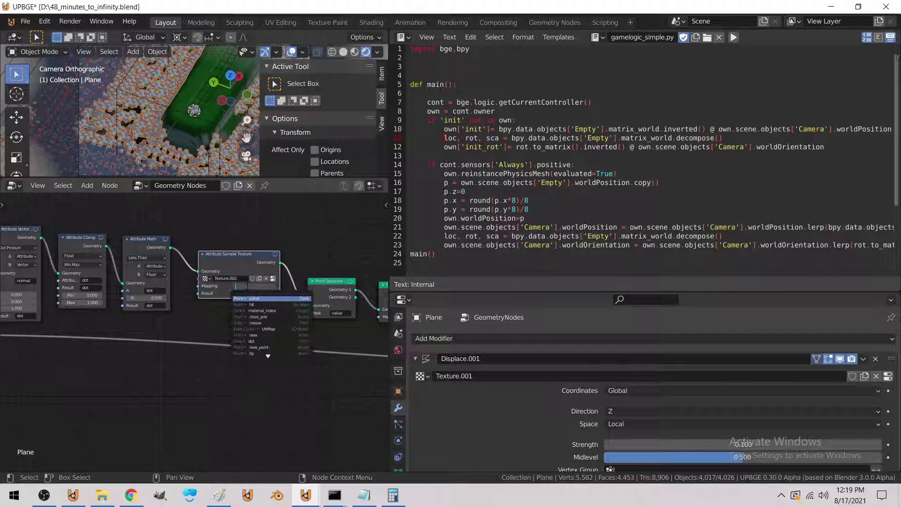
{"action": "type", "text": "pos"}
{"action": "key", "text": "Down"}
{"action": "key", "text": "Return"}
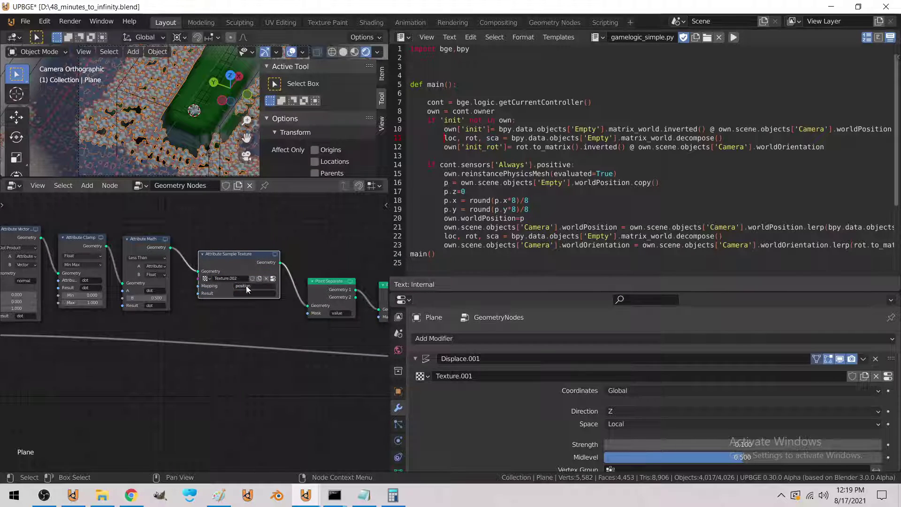
{"action": "scroll", "coordinate": [221, 303], "scroll_direction": "up", "scroll_amount": 2}
{"action": "left_click", "coordinate": [202, 299]}
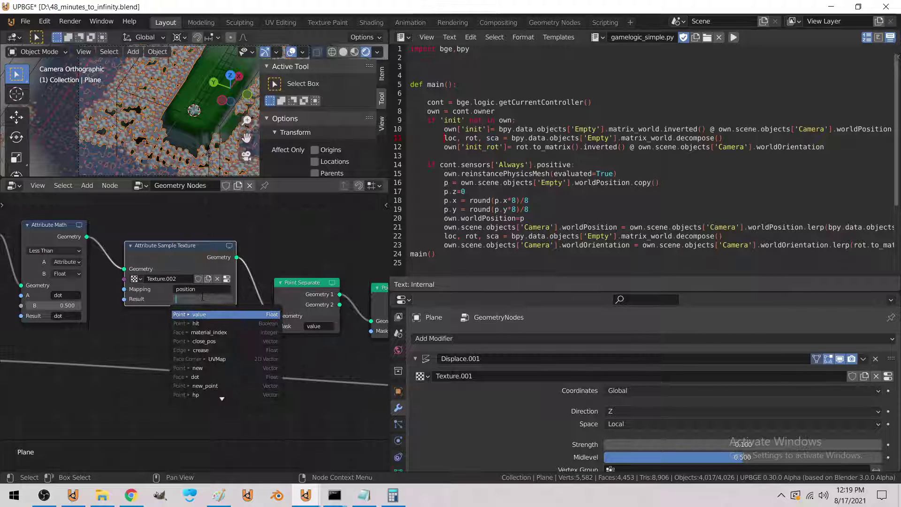
{"action": "type", "text": "perln"}
{"action": "key", "text": "BackSpace"}
{"action": "type", "text": "o"}
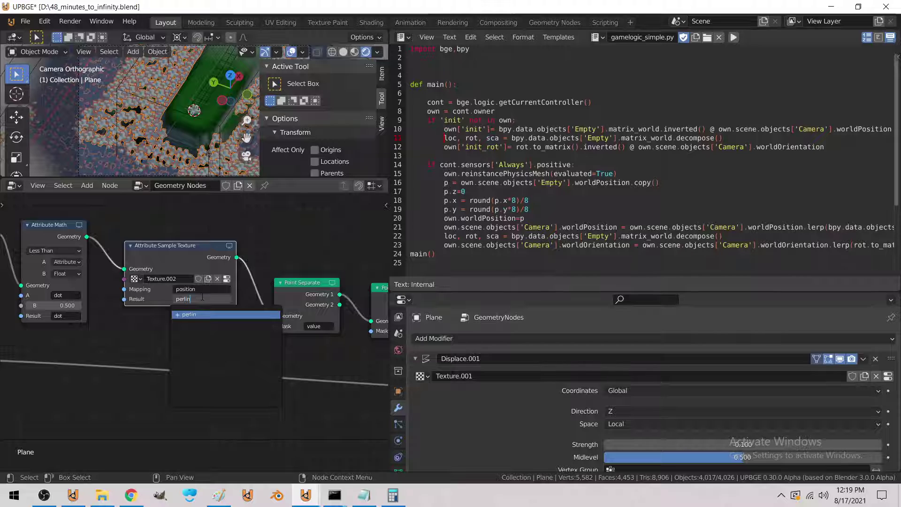
{"action": "key", "text": "Return"}
Make Texture.002 a Musgrave texture
{"action": "left_click", "coordinate": [227, 280]}
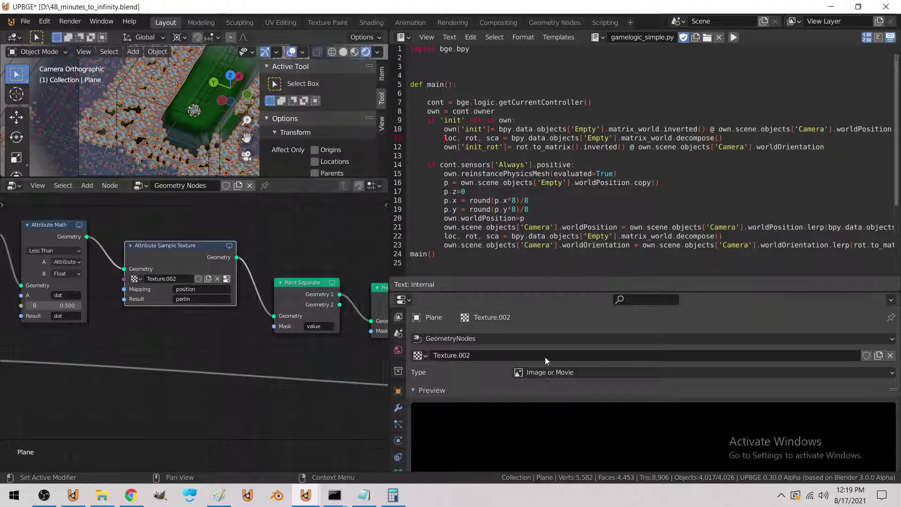
{"action": "left_click", "coordinate": [587, 374]}
{"action": "left_click", "coordinate": [543, 270]}
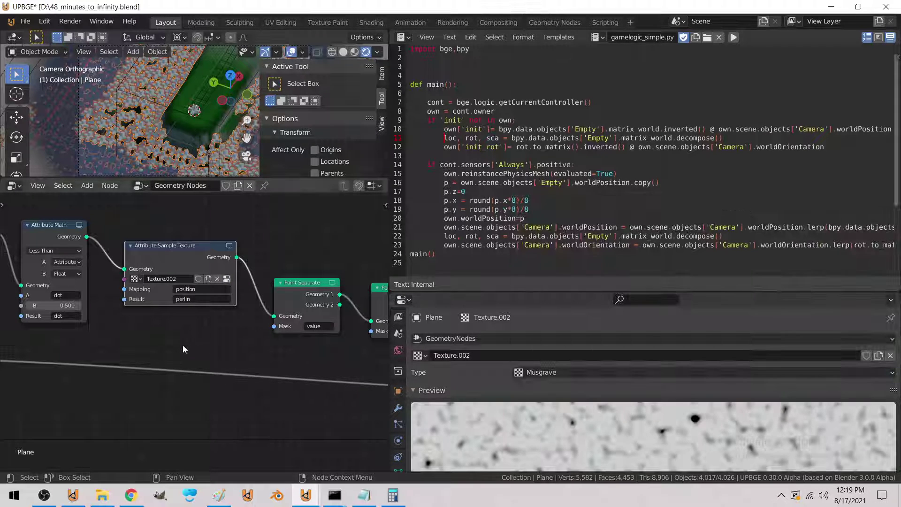
Tidy the layout by shifting the Attribute Sample Texture and Point Separate nodes left
{"action": "left_click_drag", "start_coordinate": [181, 245], "coordinate": [174, 241]}
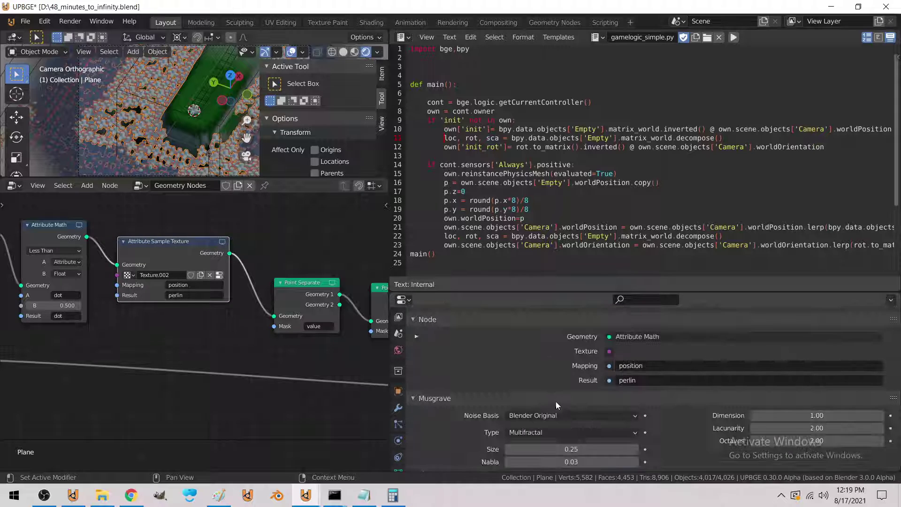
{"action": "middle_click_drag", "start_coordinate": [213, 312], "coordinate": [139, 334]}
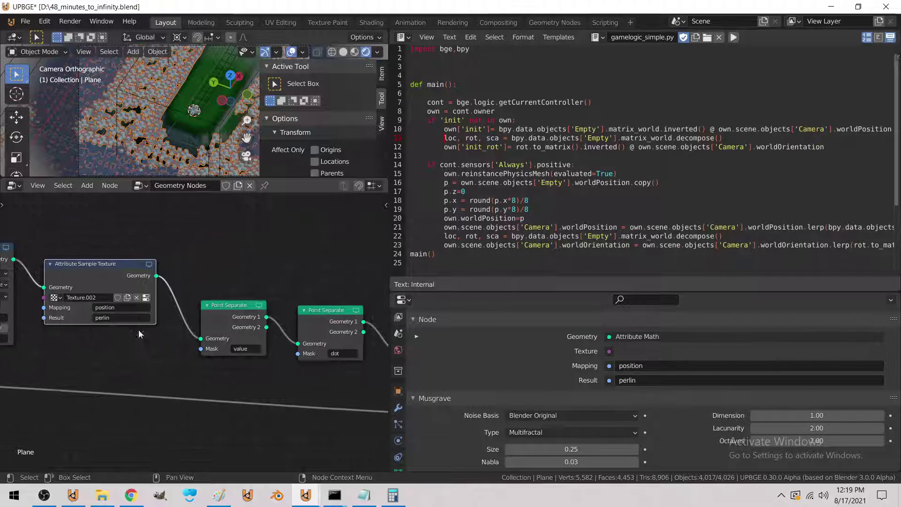
{"action": "middle_click_drag", "start_coordinate": [163, 302], "coordinate": [132, 299]}
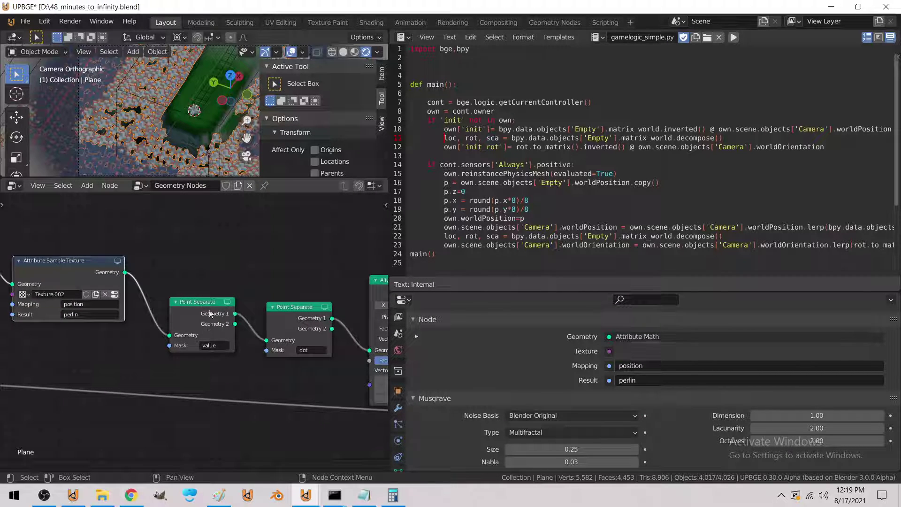
{"action": "left_click_drag", "start_coordinate": [210, 313], "coordinate": [196, 313]}
{"action": "middle_click_drag", "start_coordinate": [308, 315], "coordinate": [282, 309]}
{"action": "left_click_drag", "start_coordinate": [282, 309], "coordinate": [259, 314]}
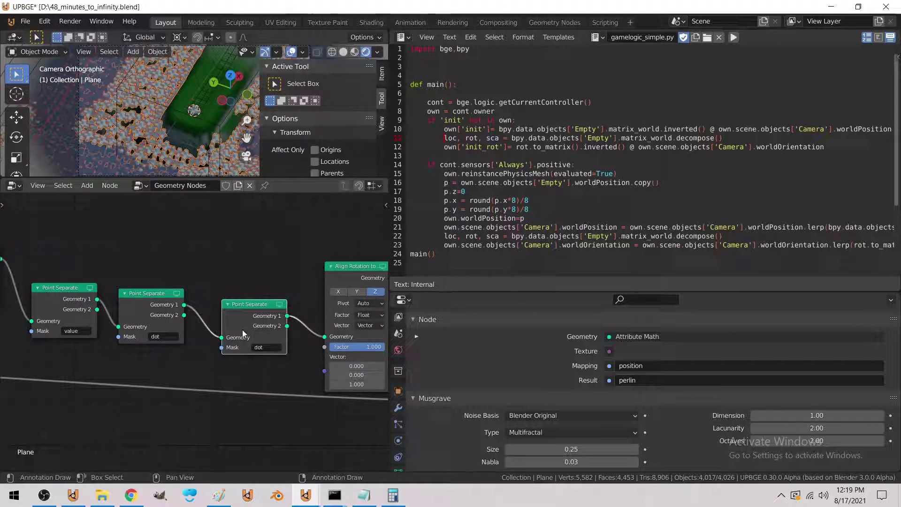
Set the last Point Separate's mask attribute to 'perlin'
{"action": "left_click", "coordinate": [279, 347]}
{"action": "type", "text": "perl"}
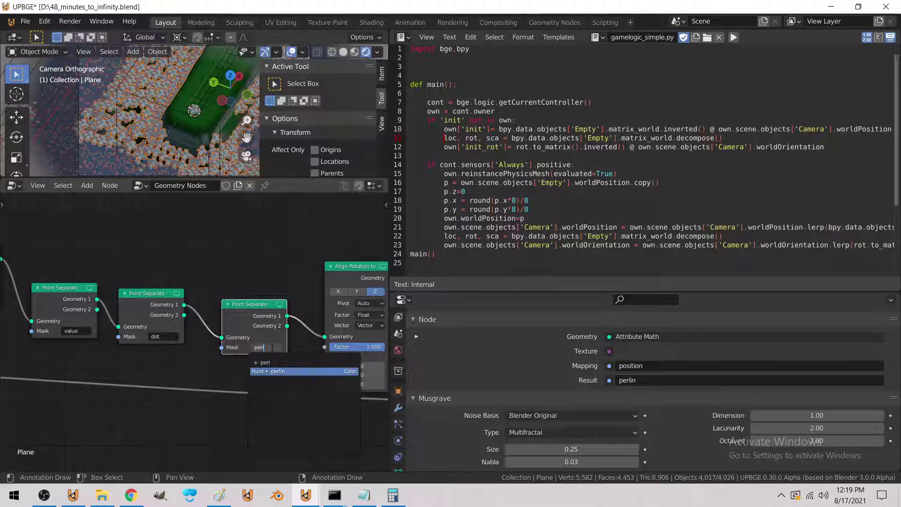
{"action": "key", "text": "Return"}
{"action": "left_click_drag", "start_coordinate": [255, 314], "coordinate": [262, 311]}
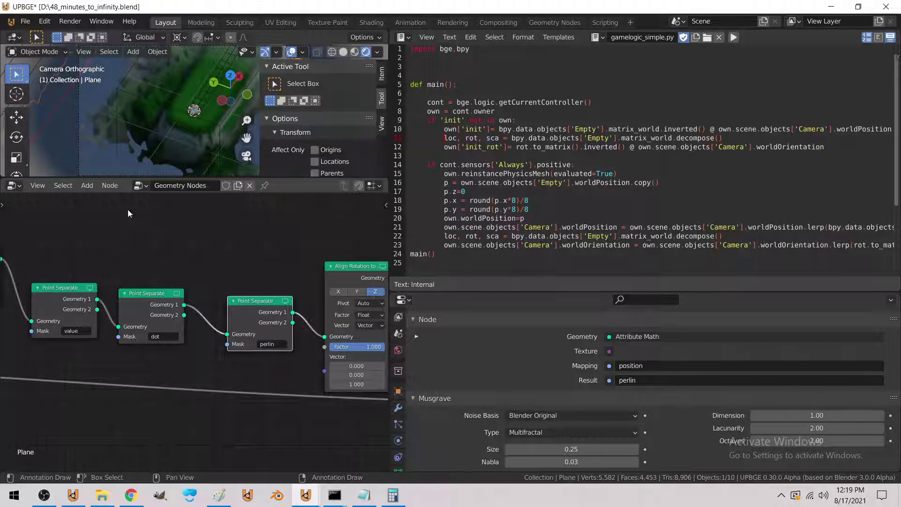
Insert an Attribute Math node before the first Point Separate with input A 'perlin'
{"action": "left_click", "coordinate": [87, 185]}
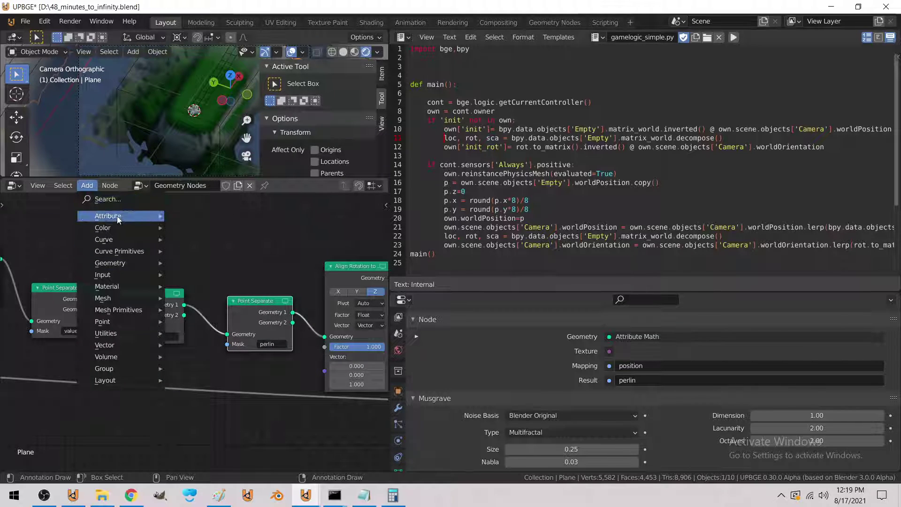
{"action": "mouse_move", "coordinate": [117, 216]}
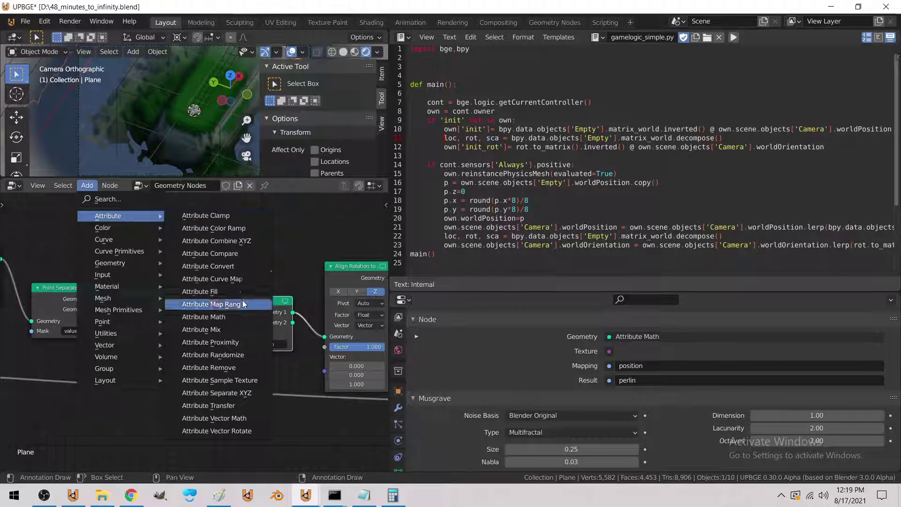
{"action": "left_click", "coordinate": [207, 316]}
{"action": "left_click", "coordinate": [134, 310]}
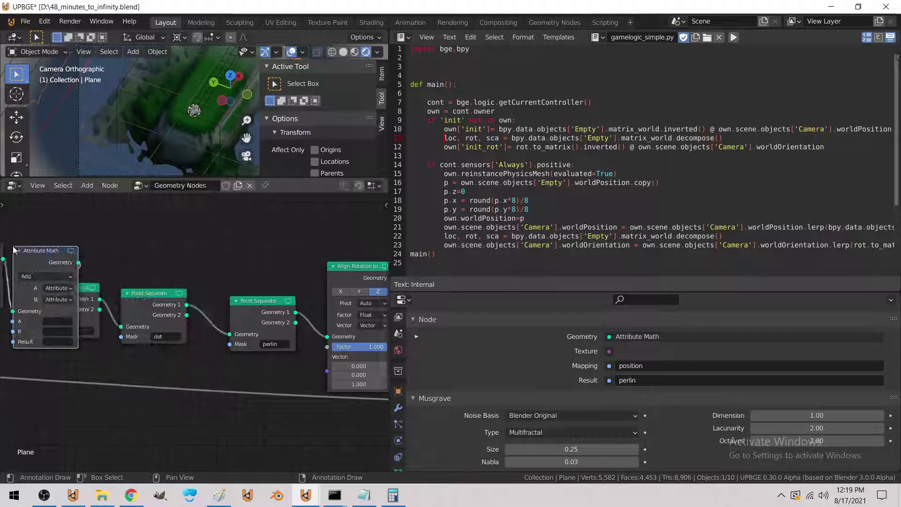
{"action": "left_click", "coordinate": [93, 321]}
{"action": "type", "text": "perl"}
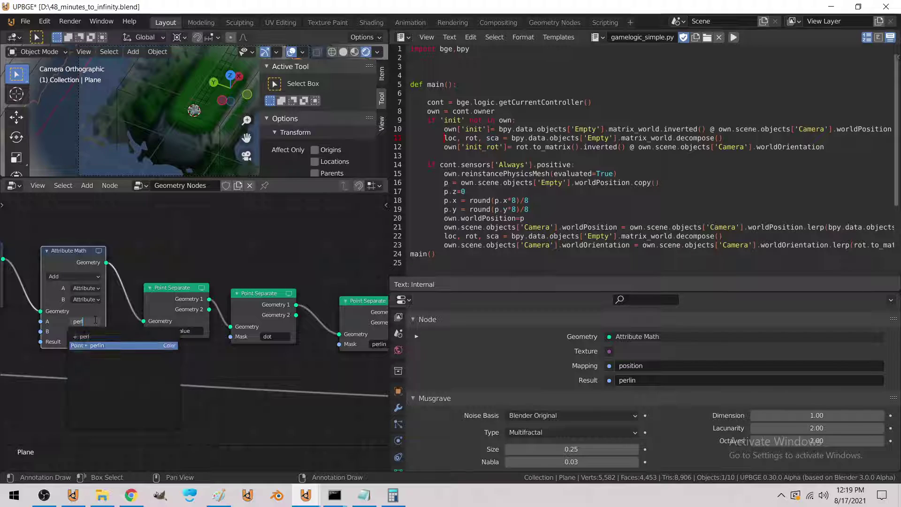
{"action": "key", "text": "Return"}
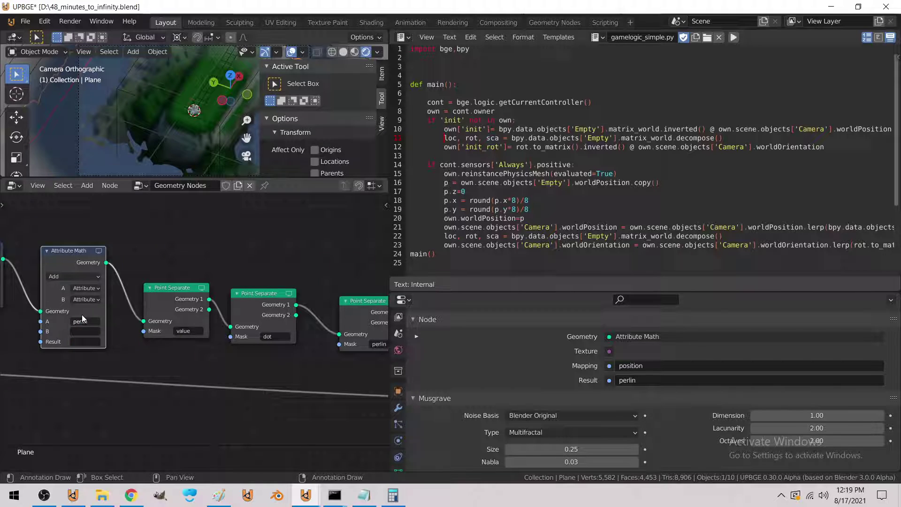
Make the new Attribute Math a Greater Than test with a float B, storing the result in 'perlin'
{"action": "left_click", "coordinate": [87, 278]}
{"action": "left_click", "coordinate": [143, 332]}
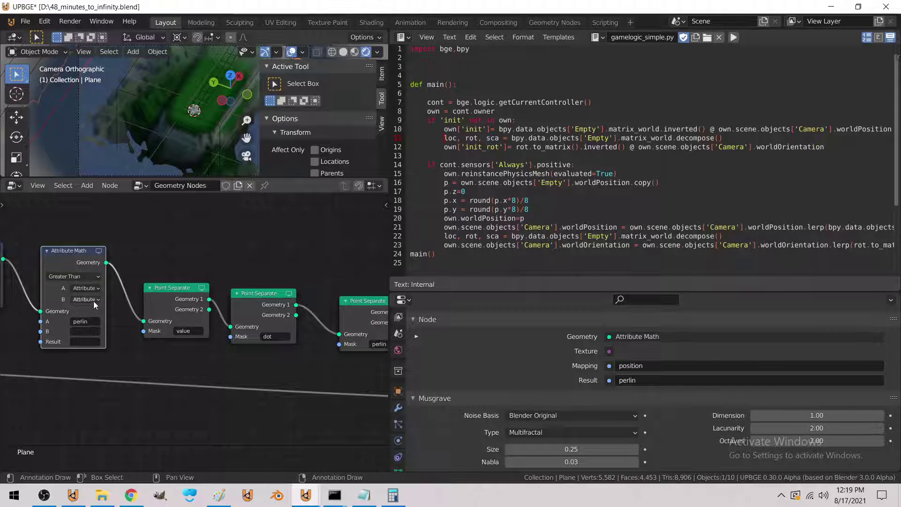
{"action": "left_click", "coordinate": [95, 300]}
{"action": "left_click", "coordinate": [92, 317]}
{"action": "left_click", "coordinate": [84, 341]}
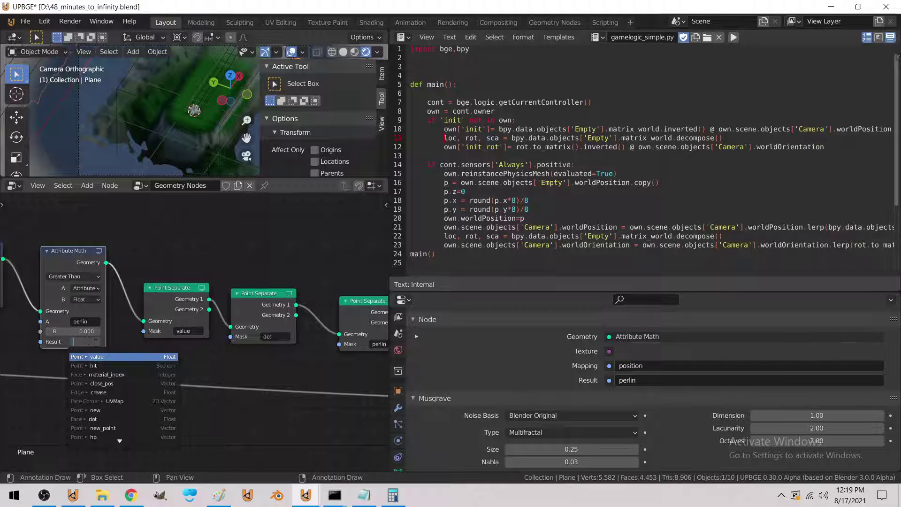
{"action": "type", "text": "per"}
{"action": "key", "text": "Down"}
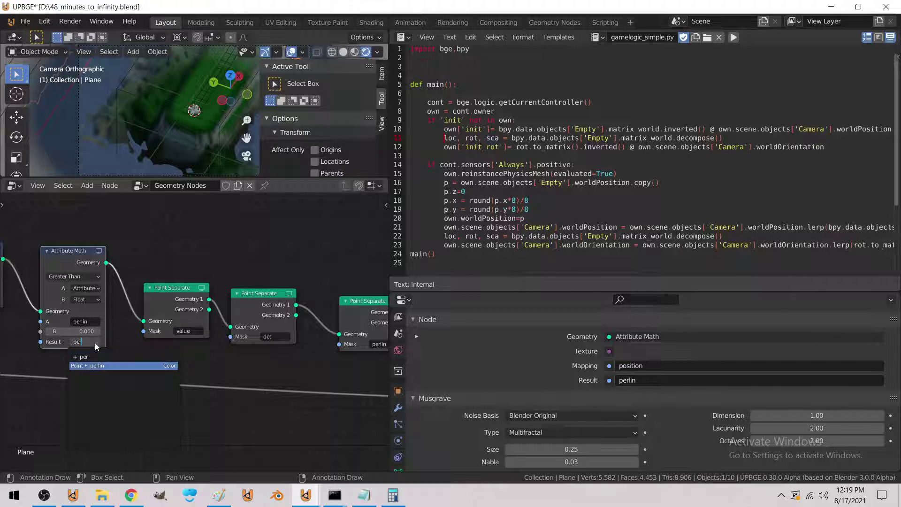
{"action": "key", "text": "Return"}
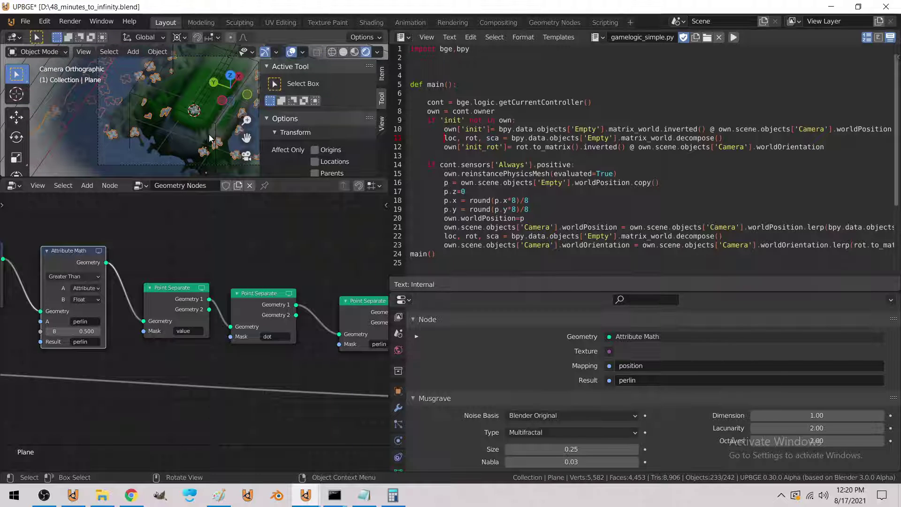
Show the plane's Smooth modifier in the viewport
{"action": "middle_click_drag", "start_coordinate": [212, 139], "coordinate": [193, 125]}
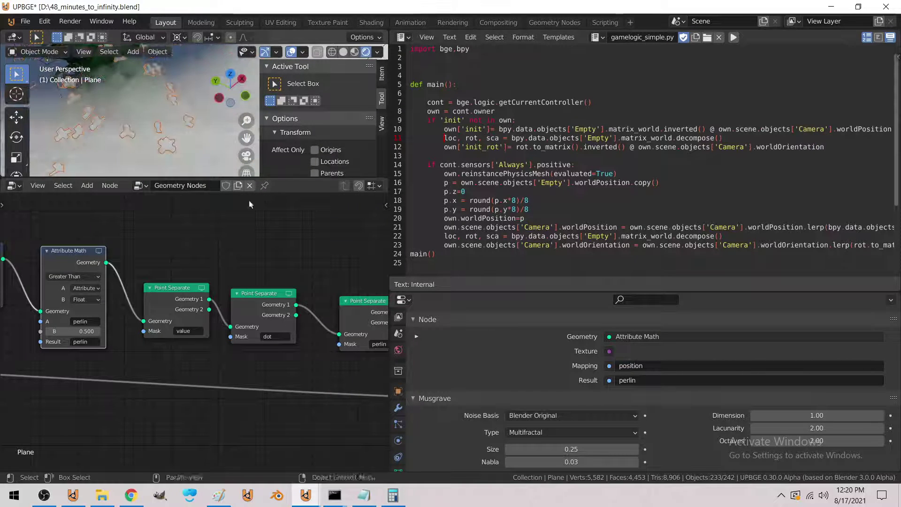
{"action": "left_click", "coordinate": [399, 407]}
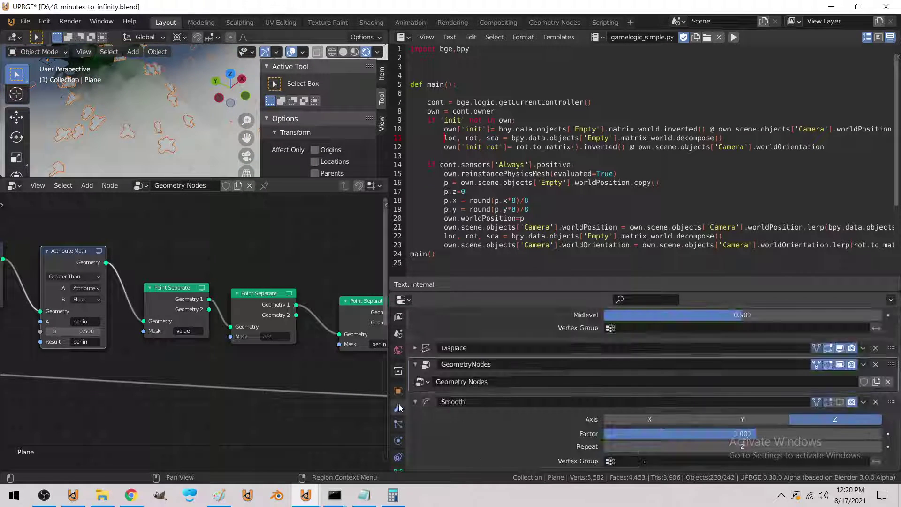
{"action": "left_click", "coordinate": [840, 402]}
Maximize the 3D view, look through the active camera, and test-play the game
{"action": "key", "text": "ctrl+space"}
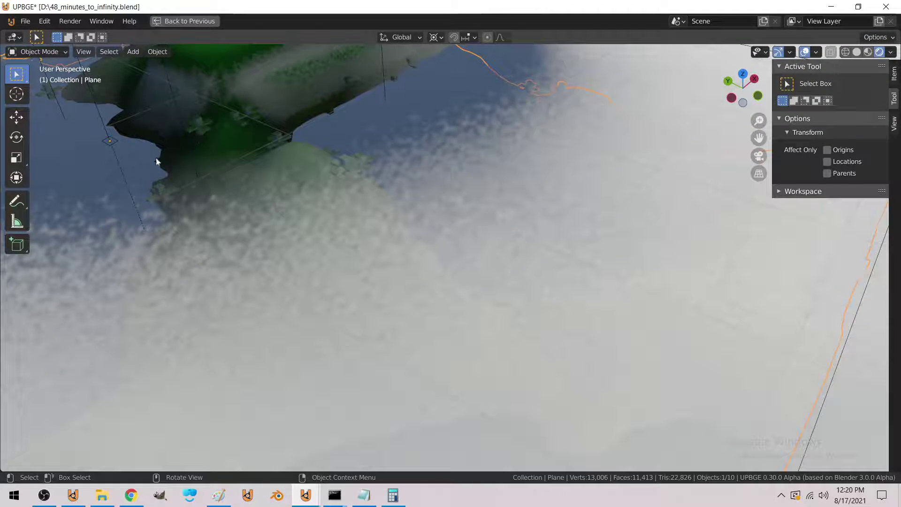
{"action": "scroll", "coordinate": [256, 210], "scroll_direction": "down", "scroll_amount": 6}
{"action": "scroll", "coordinate": [195, 217], "scroll_direction": "down", "scroll_amount": 5}
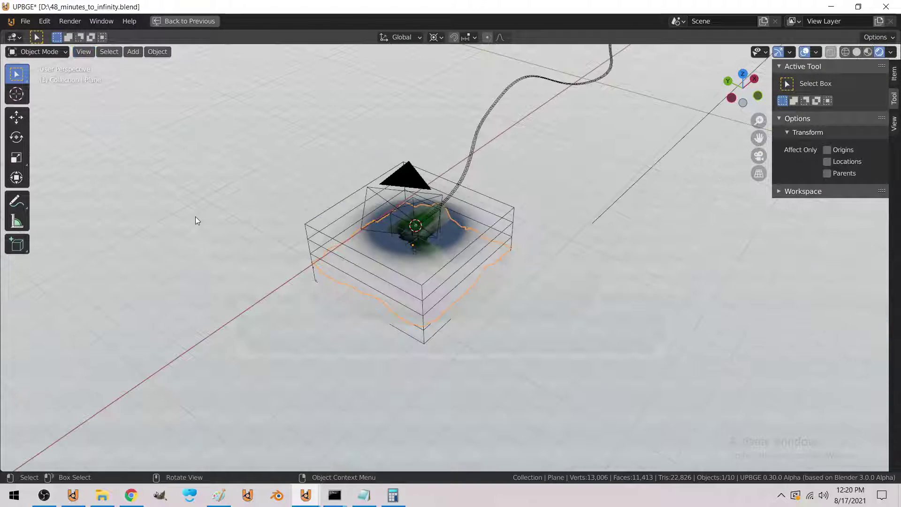
{"action": "scroll", "coordinate": [195, 217], "scroll_direction": "up", "scroll_amount": 5}
{"action": "left_click", "coordinate": [83, 53]}
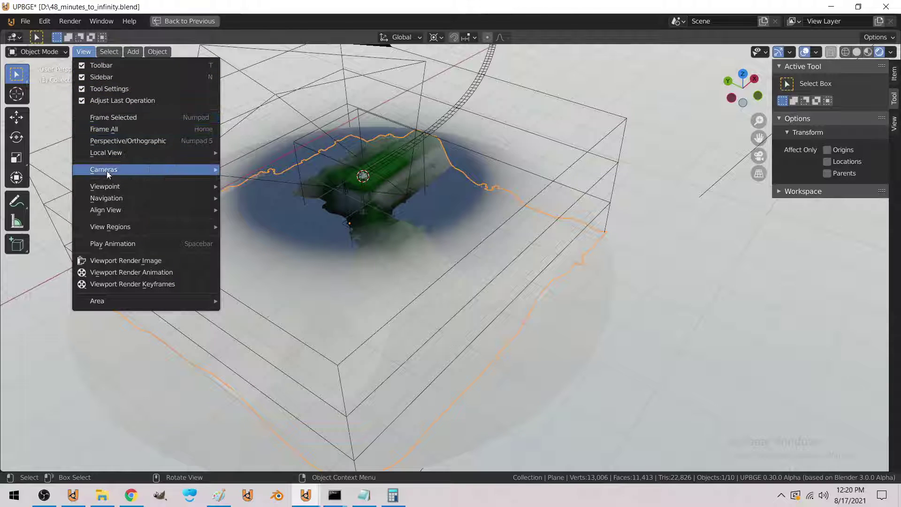
{"action": "mouse_move", "coordinate": [112, 169]}
{"action": "left_click", "coordinate": [275, 183]}
{"action": "key", "text": "Home"}
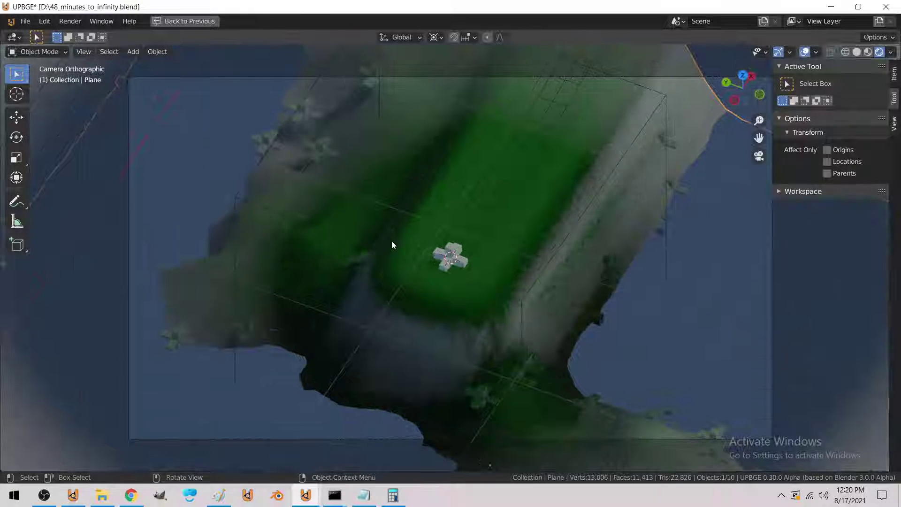
{"action": "key", "text": "p"}
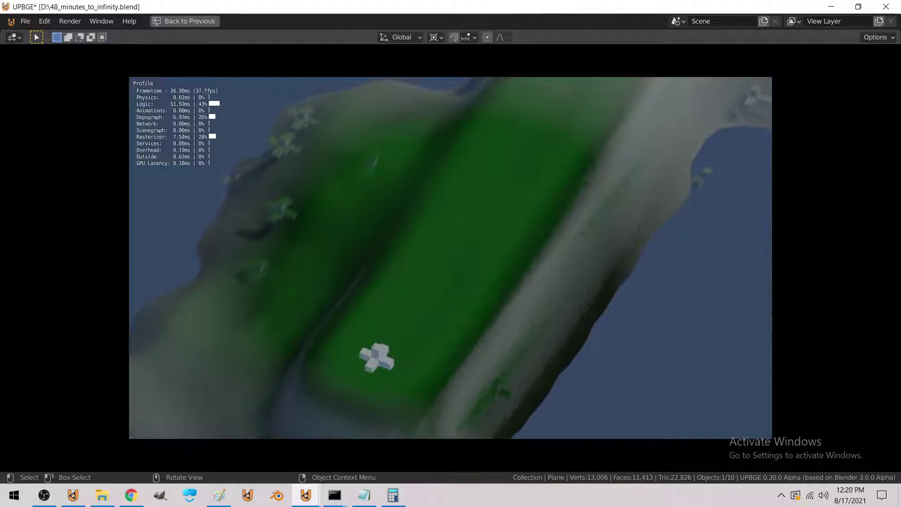
{"action": "key", "text": "Escape"}
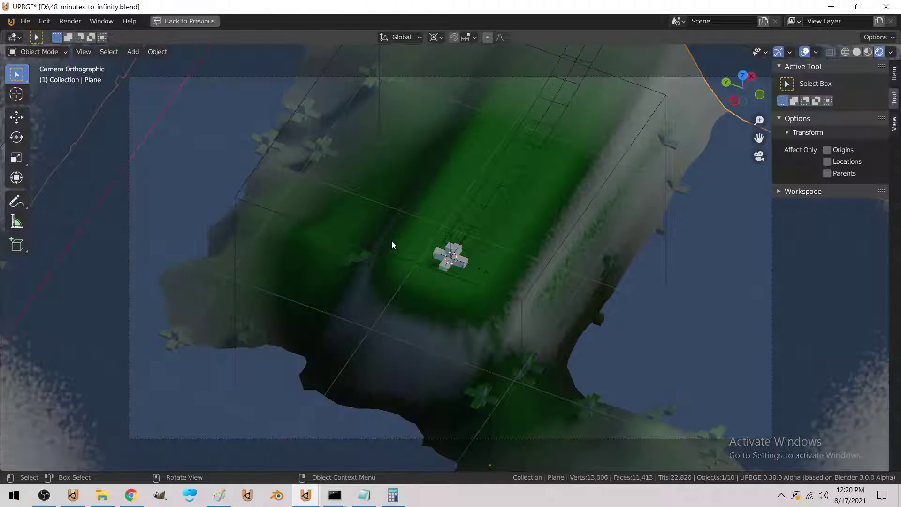
Restore the full layout and pan to the Attribute Clamp and Attribute Vector nodes
{"action": "key", "text": "ctrl+alt+space"}
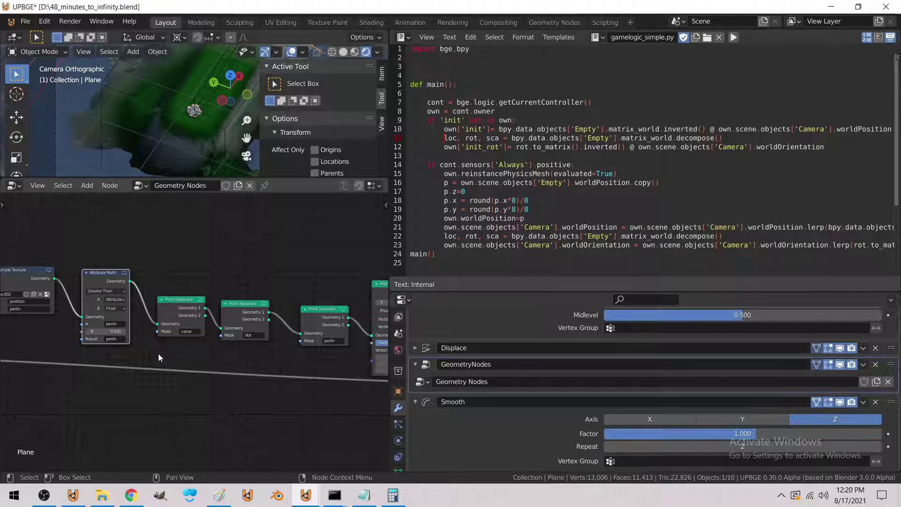
{"action": "middle_click_drag", "start_coordinate": [158, 353], "coordinate": [296, 361]}
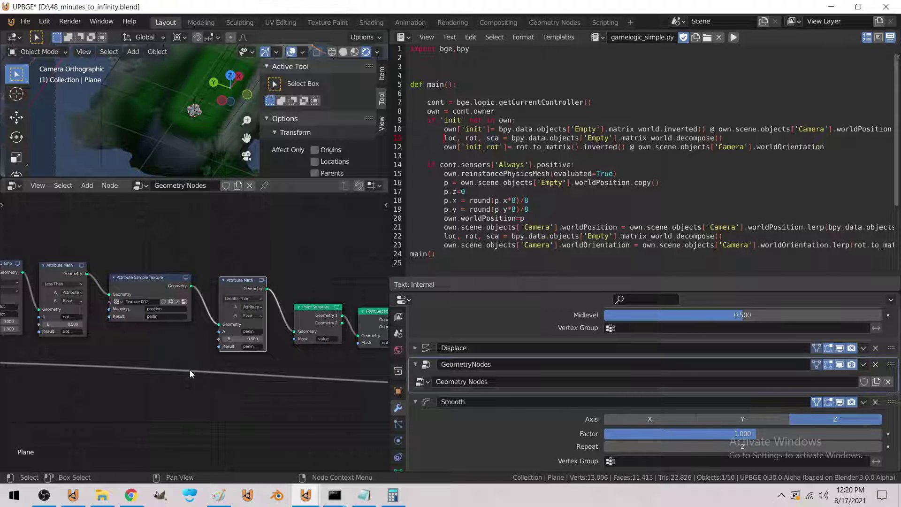
{"action": "middle_click_drag", "start_coordinate": [151, 353], "coordinate": [211, 354]}
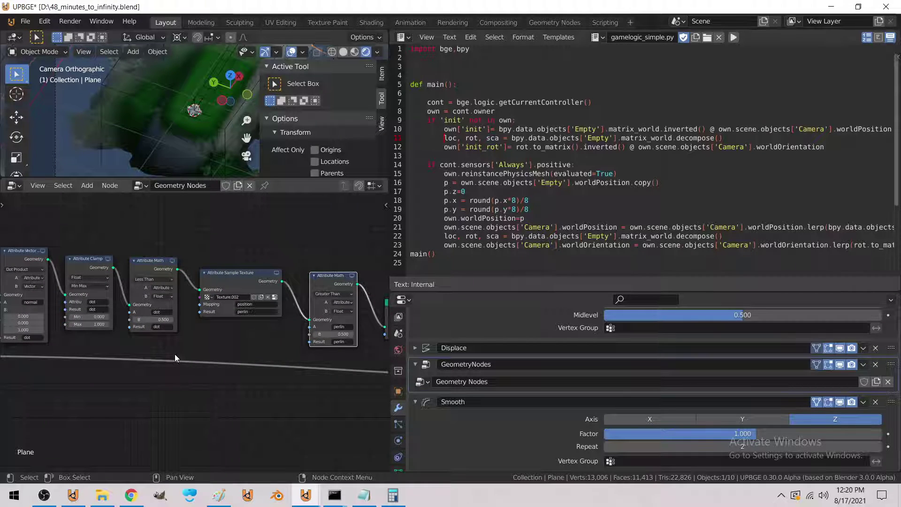
{"action": "scroll", "coordinate": [256, 310], "scroll_direction": "down", "scroll_amount": 1}
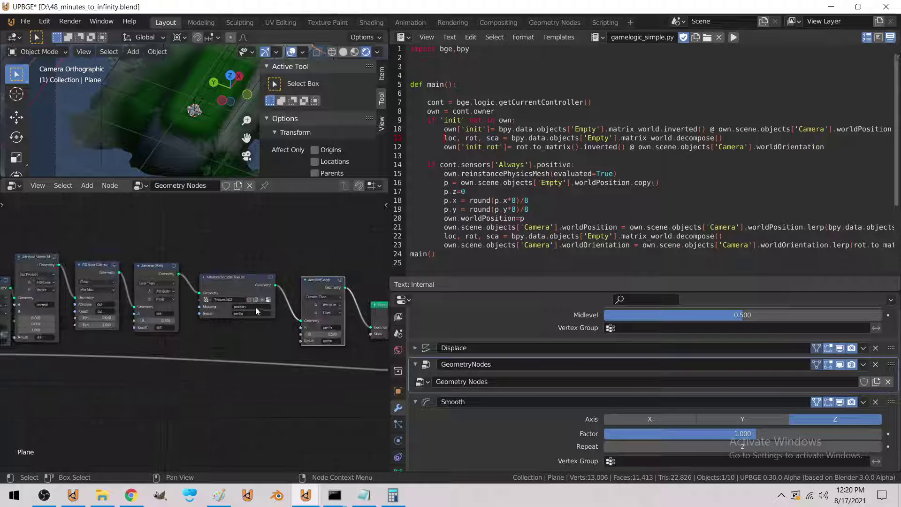
Drop an Attribute Vector Math node onto the link before Attribute Sample Texture
{"action": "scroll", "coordinate": [216, 351], "scroll_direction": "up", "scroll_amount": 1}
{"action": "left_click", "coordinate": [86, 185]}
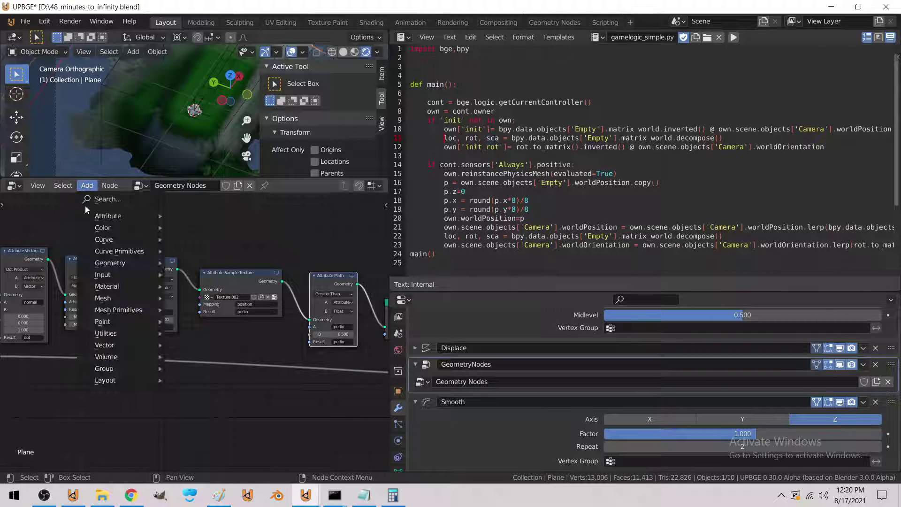
{"action": "mouse_move", "coordinate": [113, 216]}
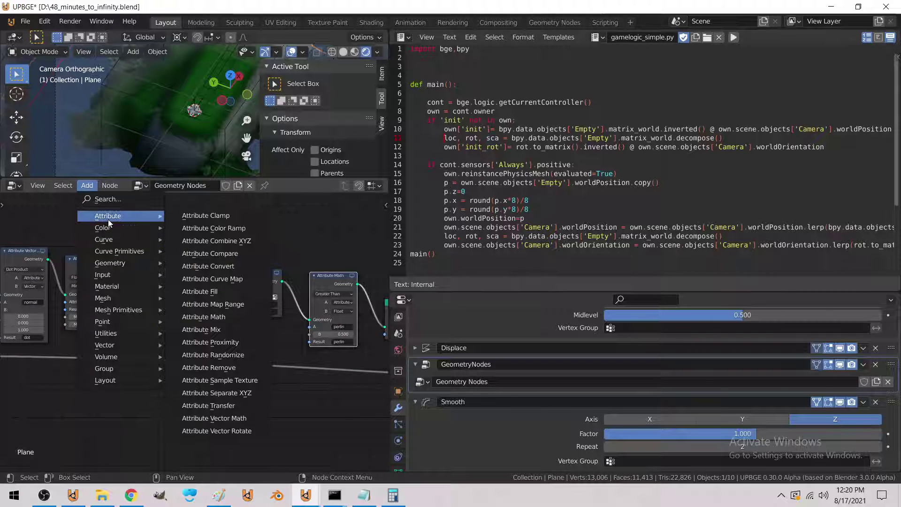
{"action": "left_click", "coordinate": [217, 418]}
{"action": "scroll", "coordinate": [221, 319], "scroll_direction": "up", "scroll_amount": 2}
{"action": "left_click", "coordinate": [218, 309]}
{"action": "scroll", "coordinate": [220, 310], "scroll_direction": "down", "scroll_amount": 3}
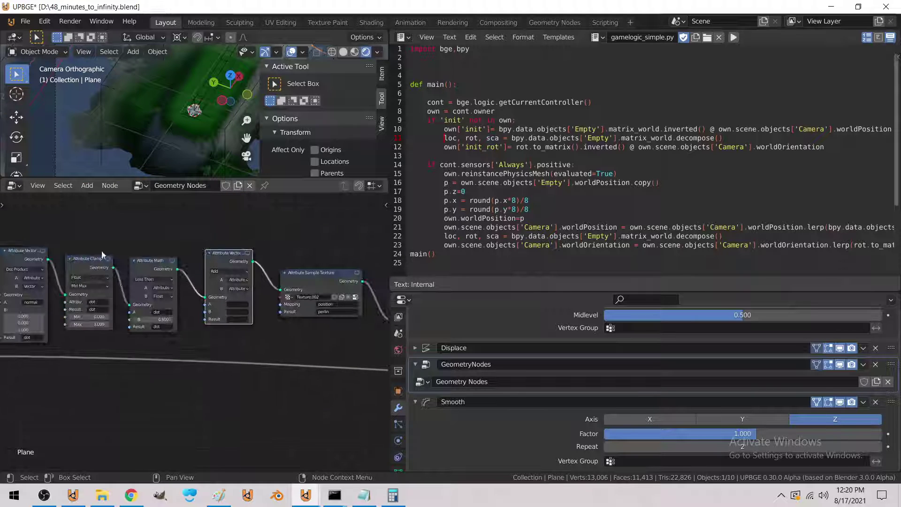
Add a Vector input node and connect it into the Vector Math's B input, set to Vector
{"action": "left_click", "coordinate": [87, 185]}
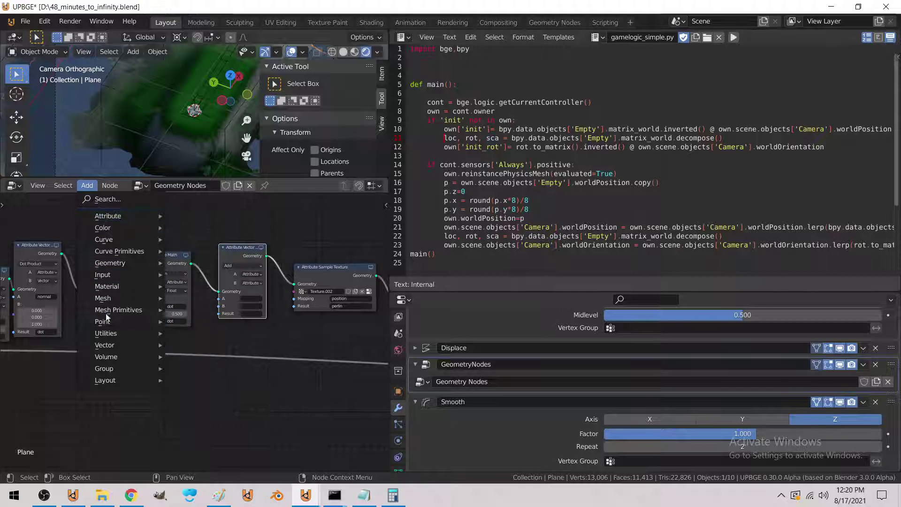
{"action": "mouse_move", "coordinate": [102, 275]}
{"action": "left_click", "coordinate": [195, 358]}
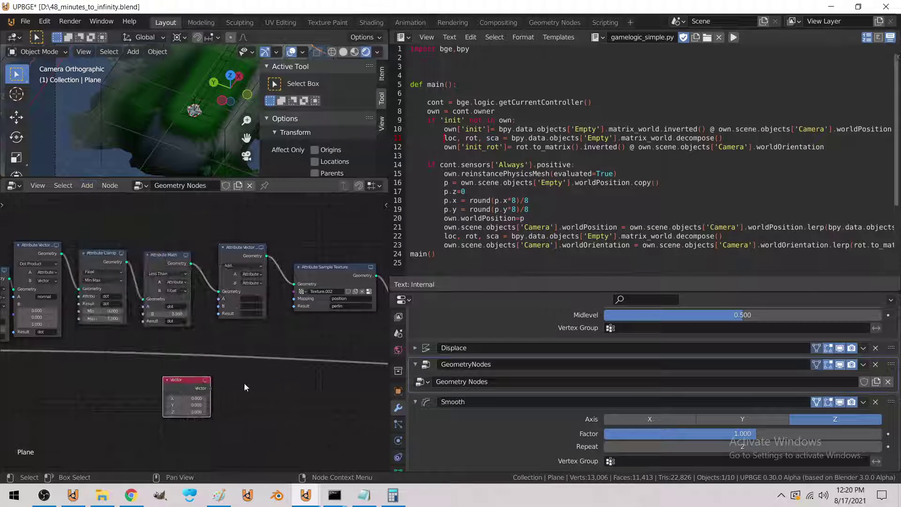
{"action": "scroll", "coordinate": [244, 387], "scroll_direction": "up", "scroll_amount": 1}
{"action": "middle_click_drag", "start_coordinate": [232, 376], "coordinate": [166, 367]}
{"action": "left_click_drag", "start_coordinate": [134, 387], "coordinate": [156, 294]}
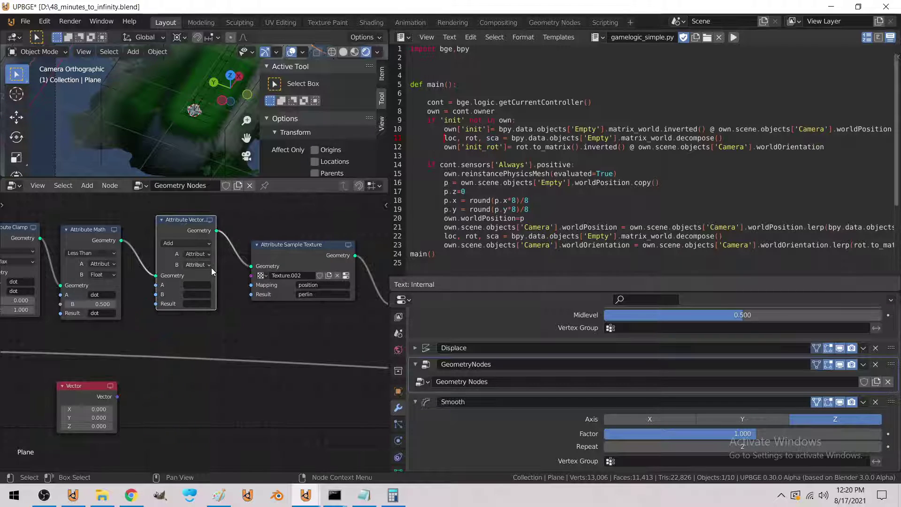
{"action": "left_click", "coordinate": [197, 264]}
{"action": "left_click", "coordinate": [201, 284]}
{"action": "left_click_drag", "start_coordinate": [117, 396], "coordinate": [156, 307]}
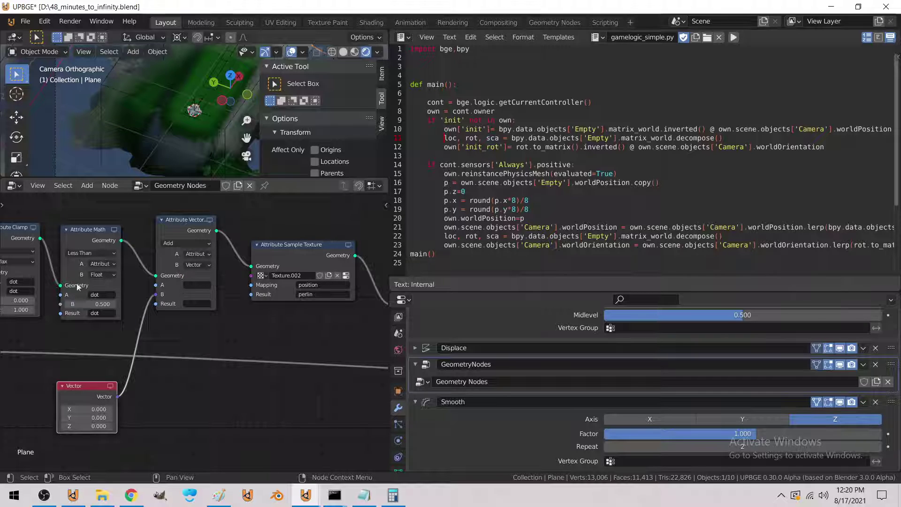
{"action": "middle_click_drag", "start_coordinate": [79, 383], "coordinate": [155, 375]}
{"action": "left_click_drag", "start_coordinate": [155, 375], "coordinate": [142, 366]}
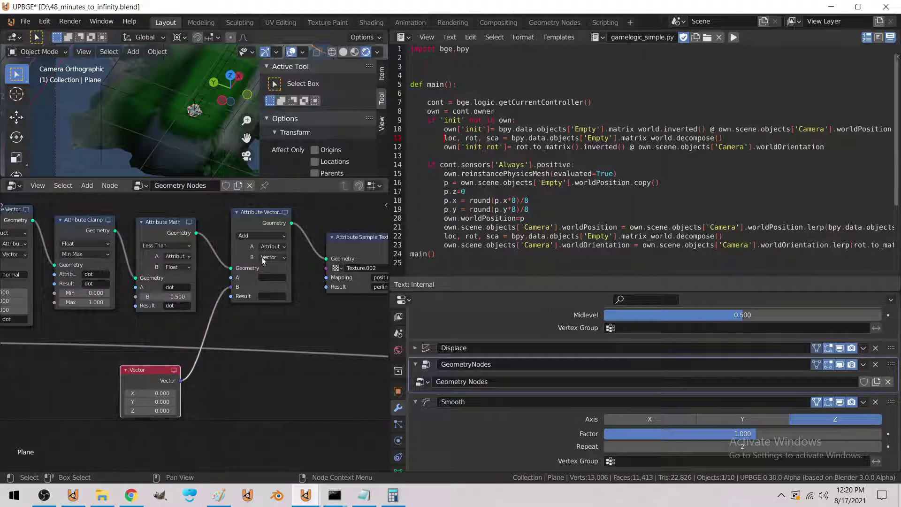
Set the Vector Math to Subtract with A 'position' and Result 'p2'
{"action": "left_click", "coordinate": [249, 238]}
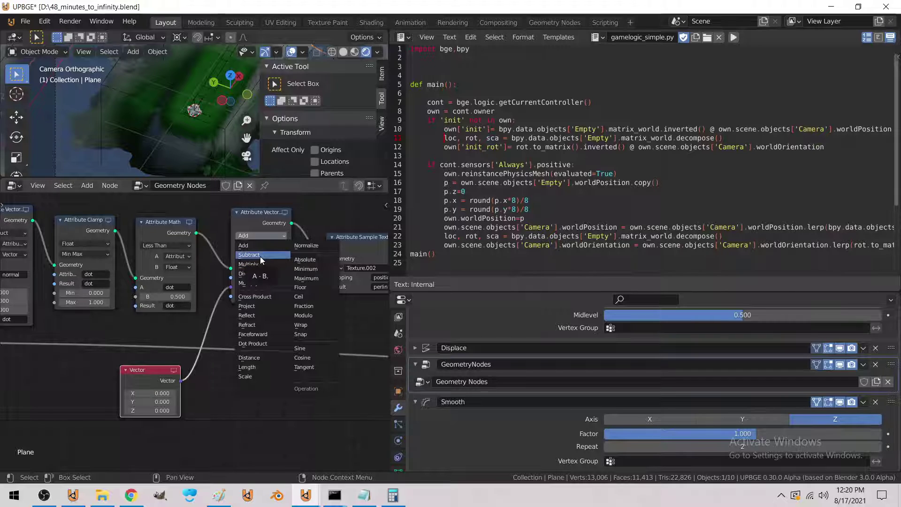
{"action": "left_click", "coordinate": [260, 257]}
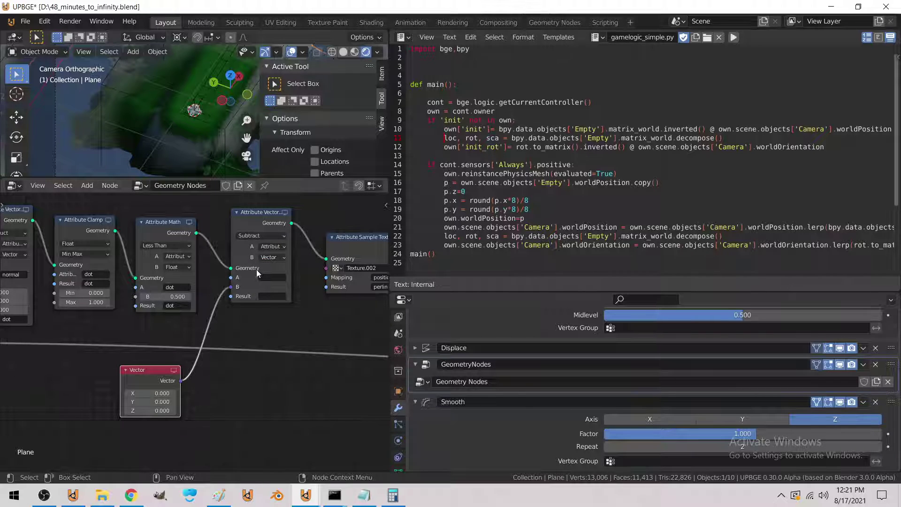
{"action": "left_click", "coordinate": [273, 277]}
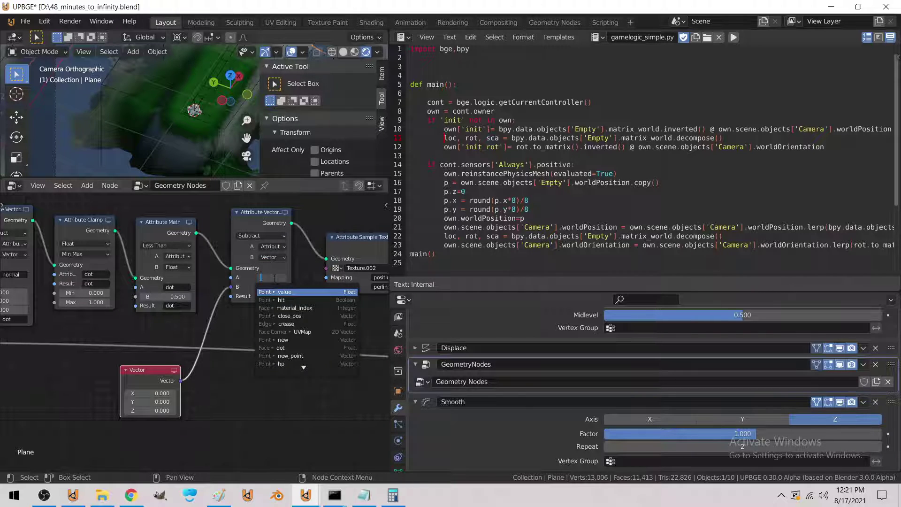
{"action": "type", "text": "position"}
{"action": "key", "text": "Down"}
{"action": "key", "text": "Return"}
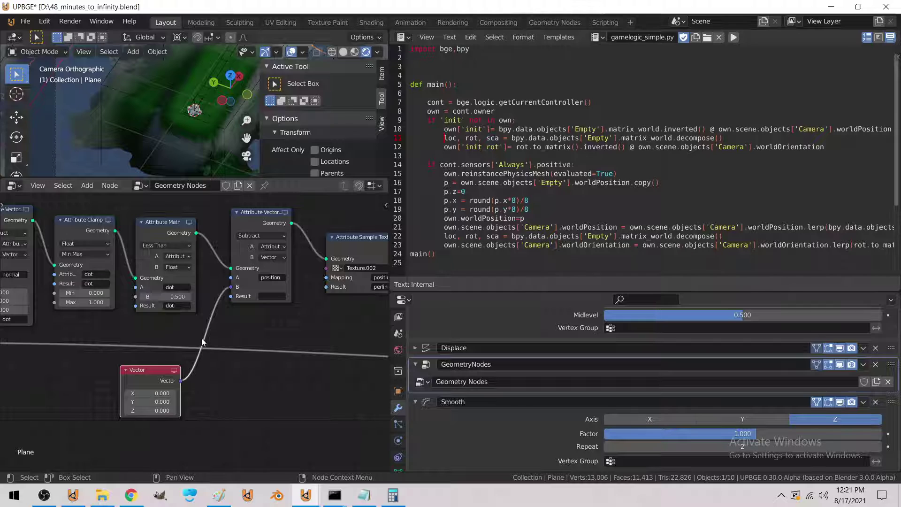
{"action": "left_click", "coordinate": [270, 297]}
{"action": "type", "text": "p2"}
{"action": "key", "text": "Return"}
Change Attribute Sample Texture's Mapping to 'p2' and test-play the game
{"action": "middle_click_drag", "start_coordinate": [327, 290], "coordinate": [270, 297]}
{"action": "left_click", "coordinate": [323, 285]}
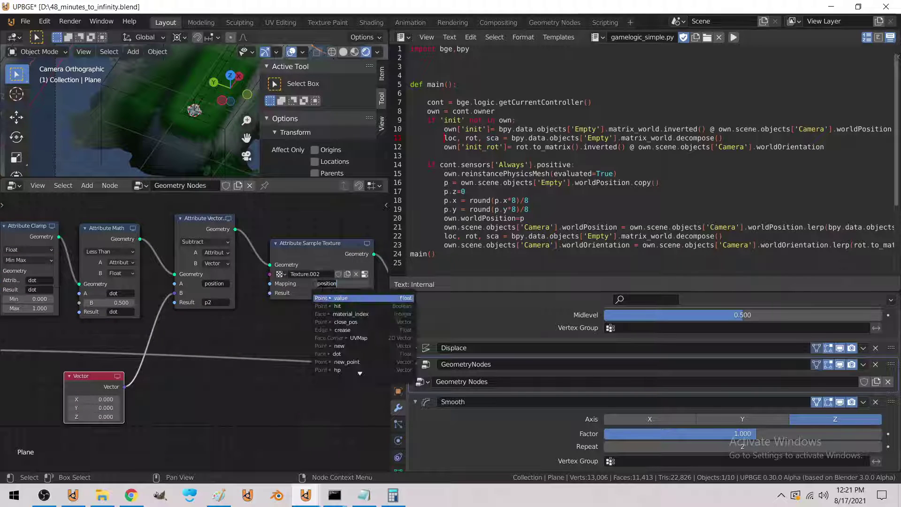
{"action": "type", "text": "p2"}
{"action": "key", "text": "Return"}
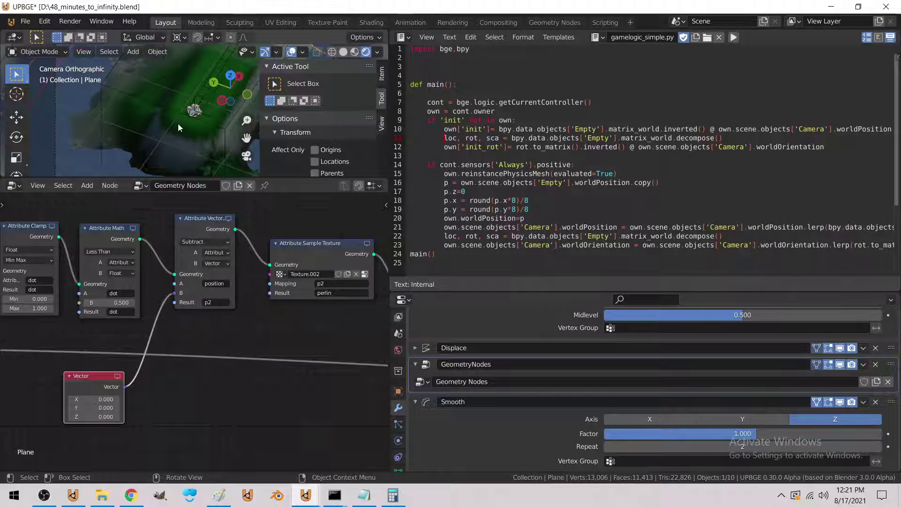
{"action": "key", "text": "p"}
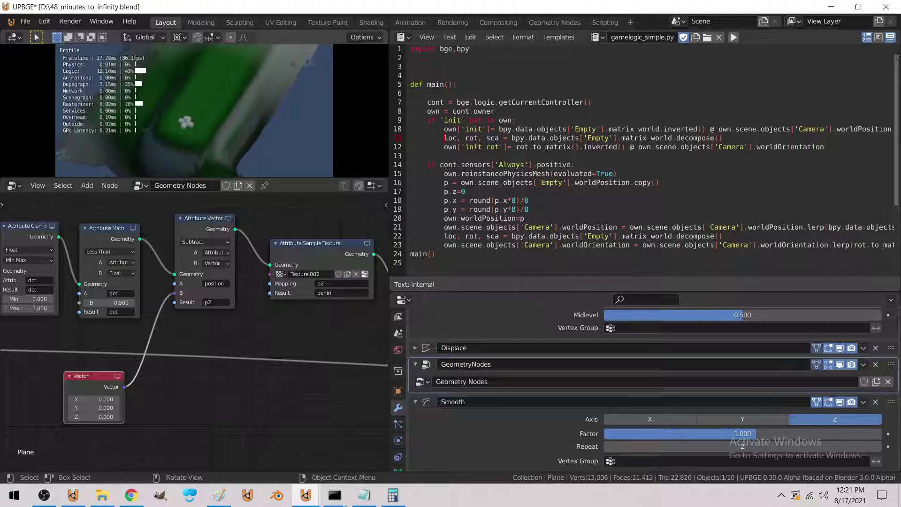
{"action": "key", "text": "Escape"}
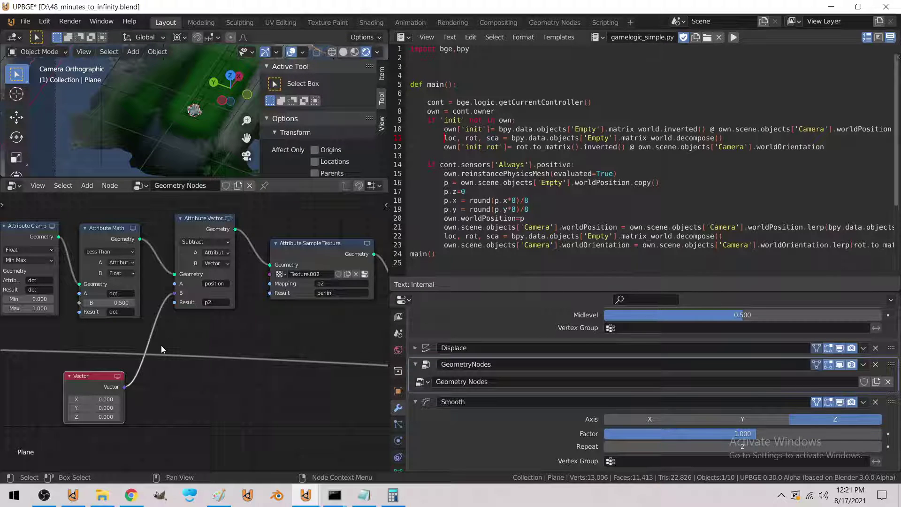
Delete the Vector input node
{"action": "scroll", "coordinate": [161, 345], "scroll_direction": "down", "scroll_amount": 2}
{"action": "middle_click_drag", "start_coordinate": [147, 357], "coordinate": [255, 353]}
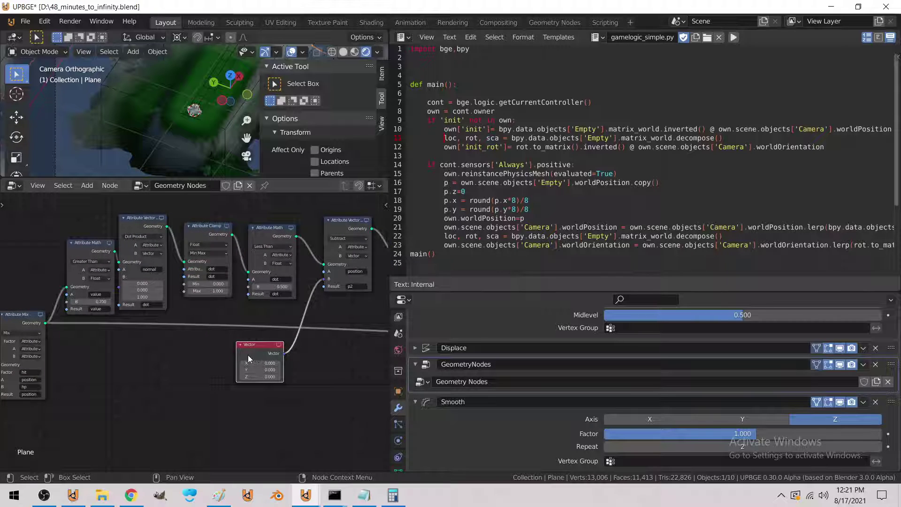
{"action": "key", "text": "x"}
{"action": "middle_click_drag", "start_coordinate": [154, 115], "coordinate": [179, 163]}
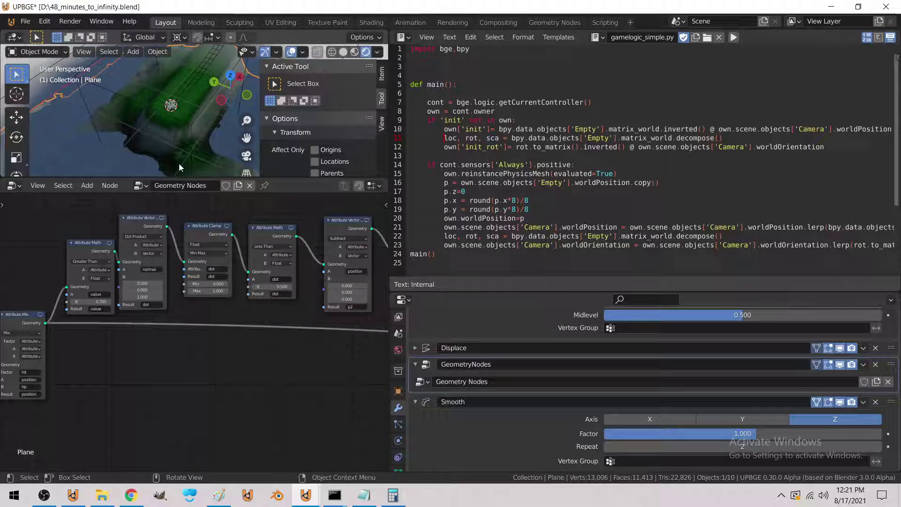
Add an empty object and name it 'World'
{"action": "left_click", "coordinate": [132, 51]}
{"action": "mouse_move", "coordinate": [150, 181]}
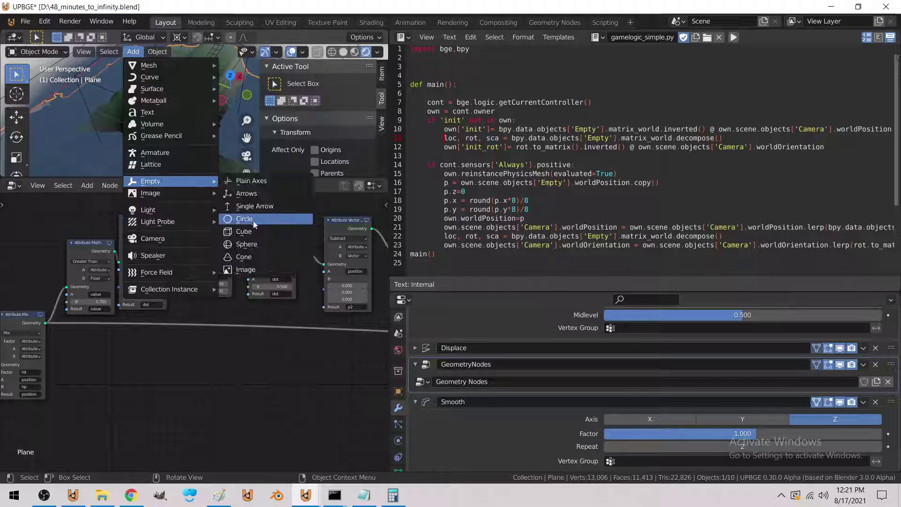
{"action": "left_click", "coordinate": [250, 232]}
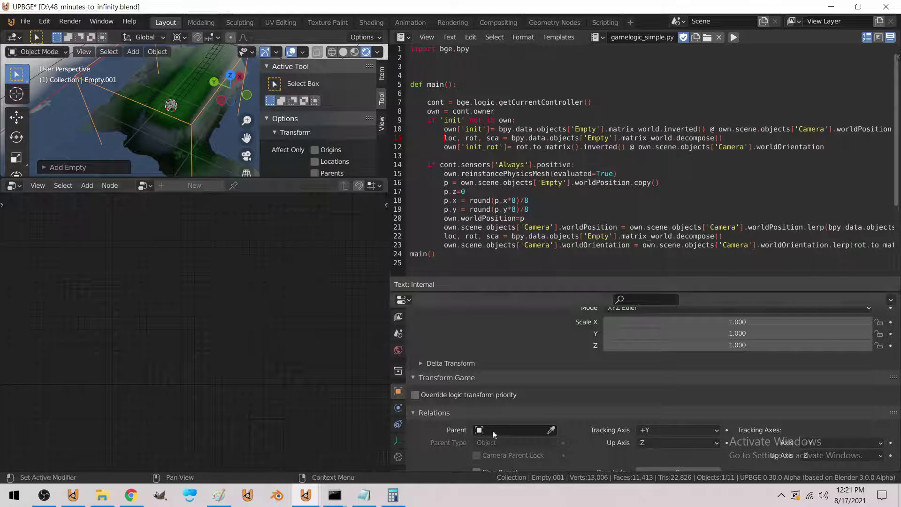
{"action": "scroll", "coordinate": [483, 428], "scroll_direction": "up", "scroll_amount": 10}
{"action": "double_click", "coordinate": [469, 339]}
{"action": "type", "text": "Wor"}
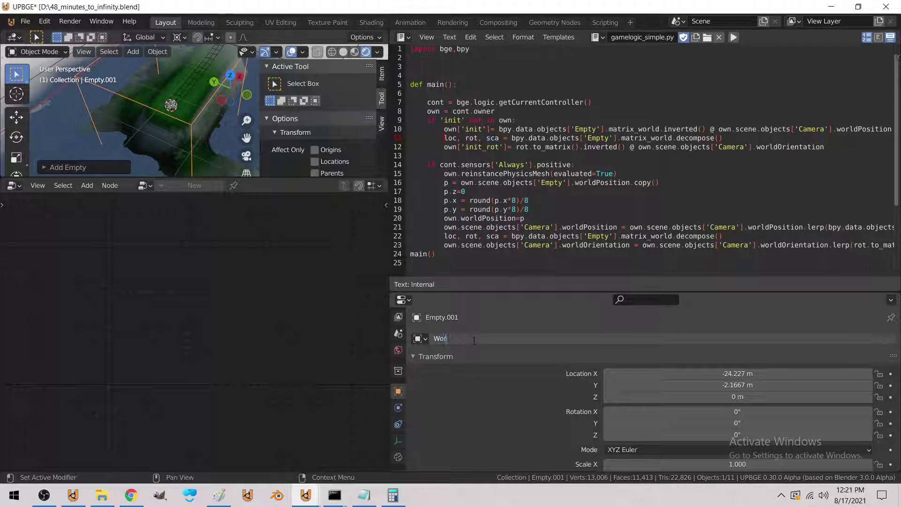
{"action": "type", "text": "ld"}
{"action": "key", "text": "Return"}
With the terrain plane active, add an Object Info node to its node tree
{"action": "left_click", "coordinate": [163, 126]}
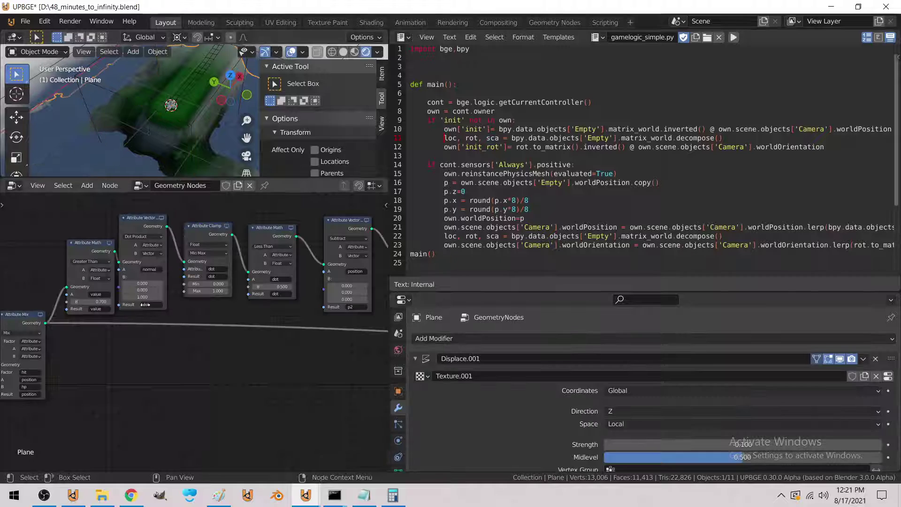
{"action": "middle_click_drag", "start_coordinate": [139, 292], "coordinate": [126, 310]}
{"action": "middle_click_drag", "start_coordinate": [280, 345], "coordinate": [152, 334]}
{"action": "middle_click_drag", "start_coordinate": [209, 327], "coordinate": [98, 318]}
{"action": "scroll", "coordinate": [98, 317], "scroll_direction": "up", "scroll_amount": 3}
{"action": "left_click", "coordinate": [86, 186]}
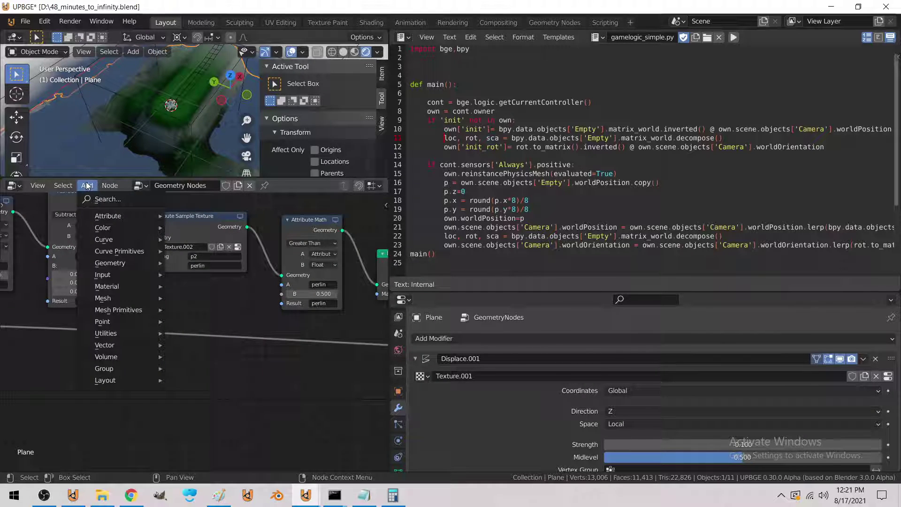
{"action": "mouse_move", "coordinate": [97, 218]}
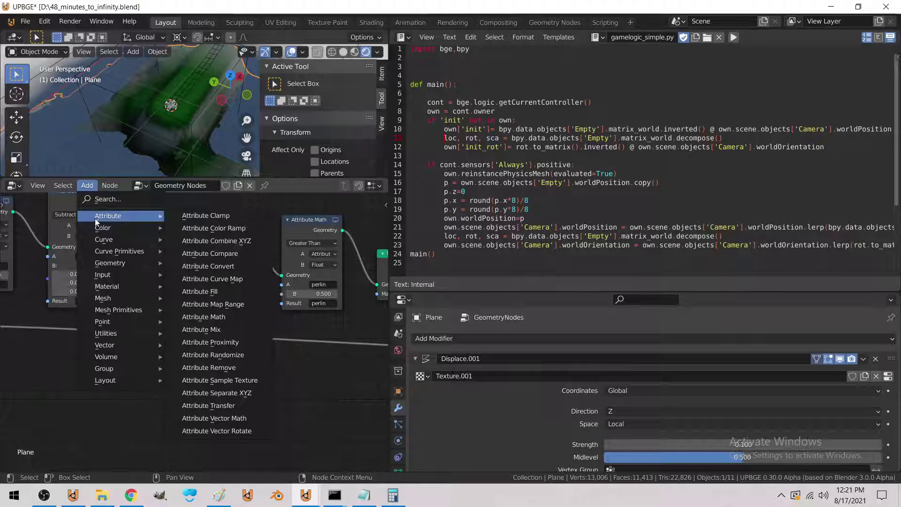
{"action": "mouse_move", "coordinate": [102, 274]}
{"action": "left_click", "coordinate": [197, 313]}
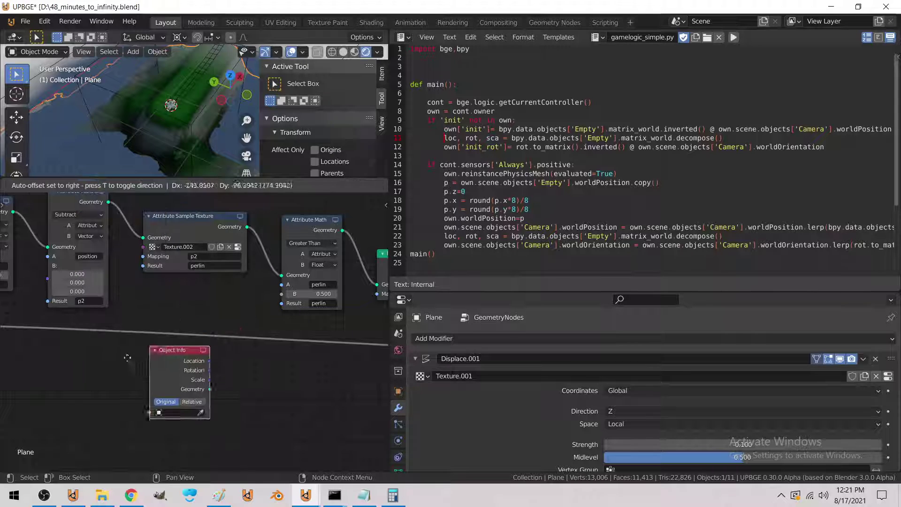
Point Object Info at World and link its Location into the Subtract node's B input
{"action": "left_click", "coordinate": [136, 441]}
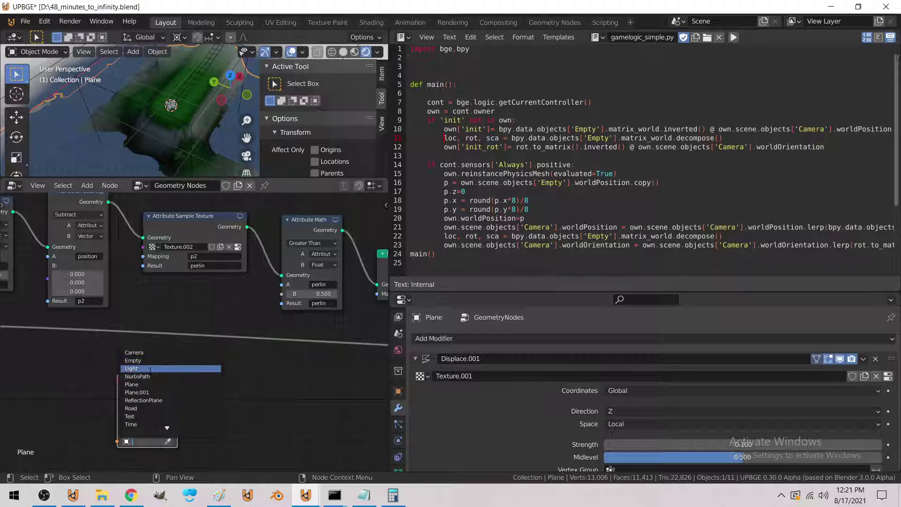
{"action": "scroll", "coordinate": [145, 425], "scroll_direction": "down", "scroll_amount": 1}
{"action": "left_click", "coordinate": [145, 424]}
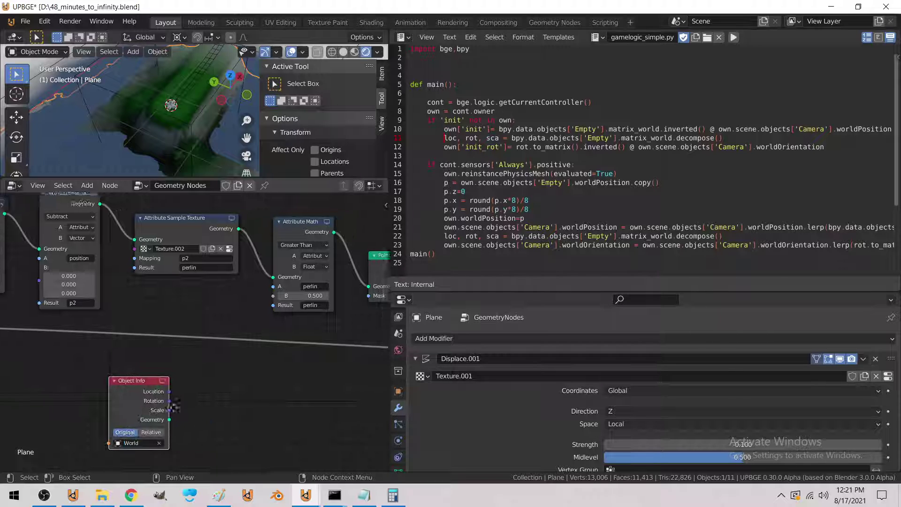
{"action": "scroll", "coordinate": [134, 430], "scroll_direction": "right", "scroll_amount": 3, "text": "ctrl"}
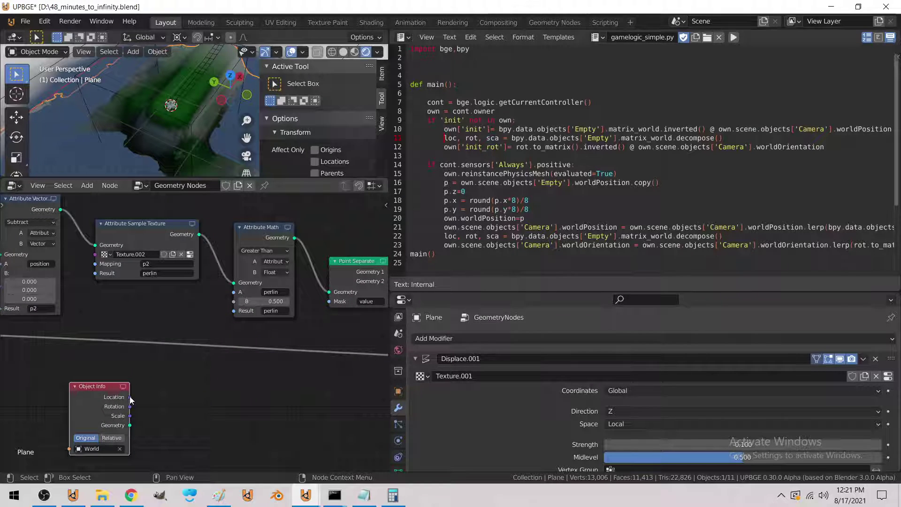
{"action": "left_click_drag", "start_coordinate": [130, 397], "coordinate": [41, 360]}
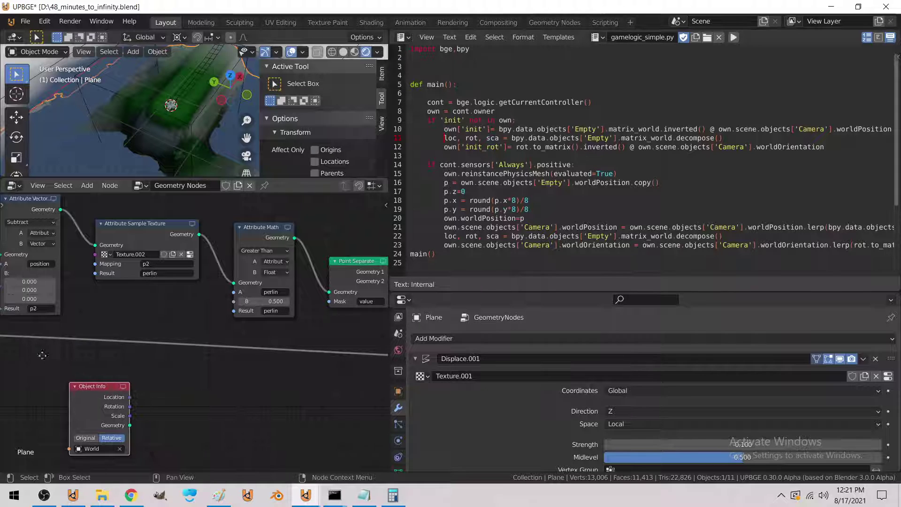
{"action": "scroll", "coordinate": [249, 415], "scroll_direction": "left", "scroll_amount": 5, "text": "ctrl"}
{"action": "left_click_drag", "start_coordinate": [271, 400], "coordinate": [141, 289]}
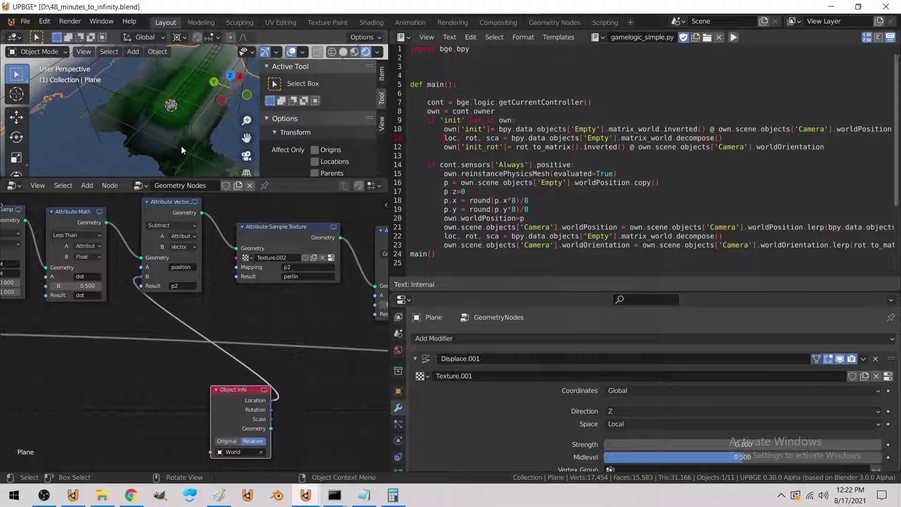
Play-test the terrain game in a maximized viewport, then stop it and restore the layout
{"action": "key", "text": "ctrl+space"}
{"action": "key", "text": "p"}
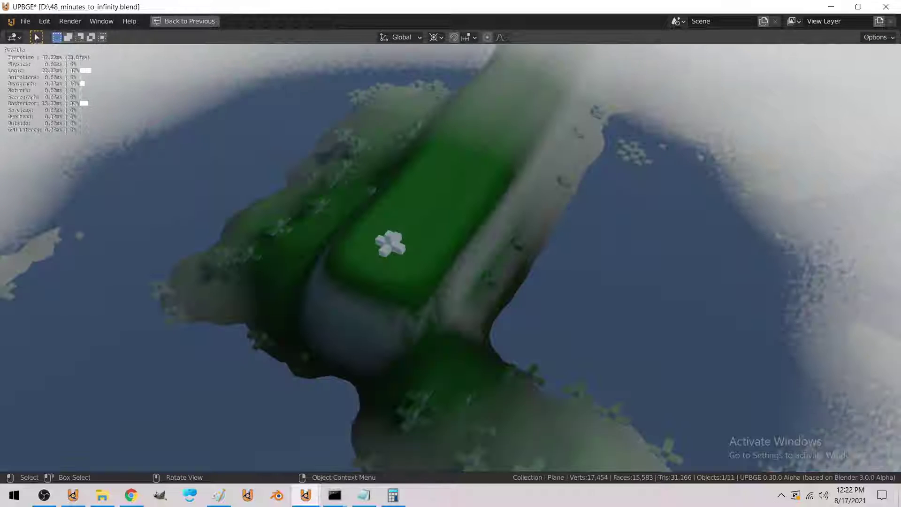
{"action": "key", "text": "Escape"}
{"action": "scroll", "coordinate": [311, 205], "scroll_direction": "up", "scroll_amount": 4}
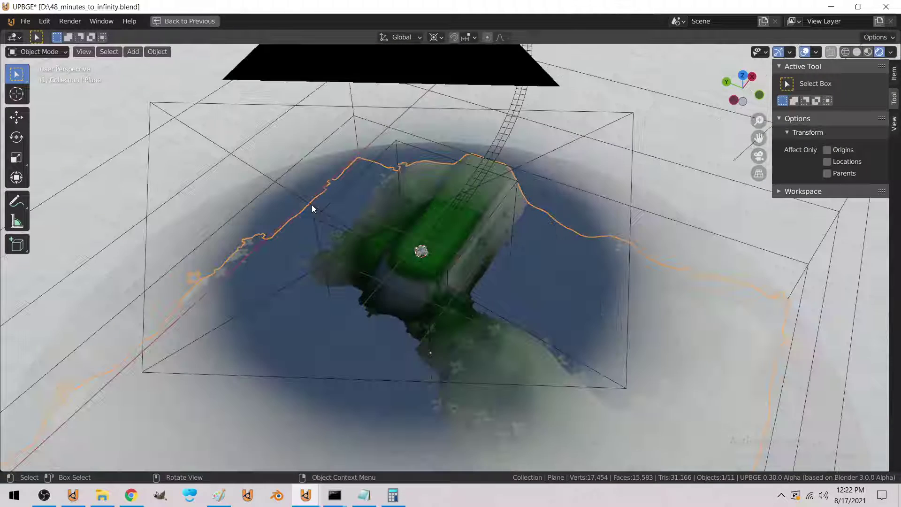
{"action": "key", "text": "ctrl+space"}
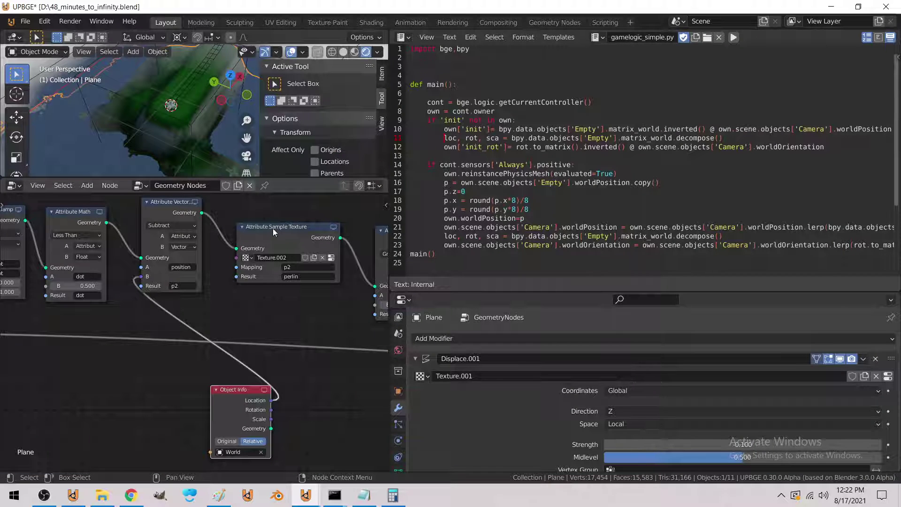
Maximize the viewport again, look through the active camera, and play the game from it
{"action": "key", "text": "ctrl+space"}
{"action": "left_click", "coordinate": [83, 52]}
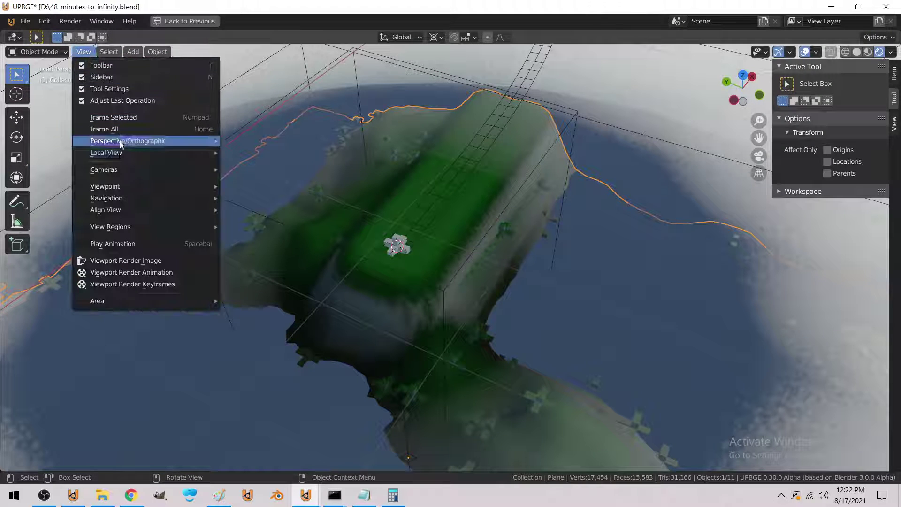
{"action": "mouse_move", "coordinate": [150, 169]}
{"action": "left_click", "coordinate": [246, 181]}
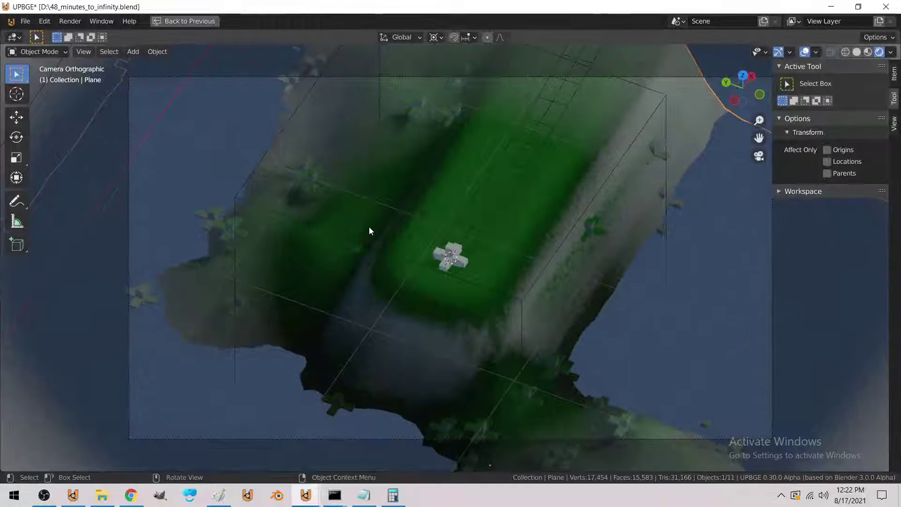
{"action": "key", "text": "p"}
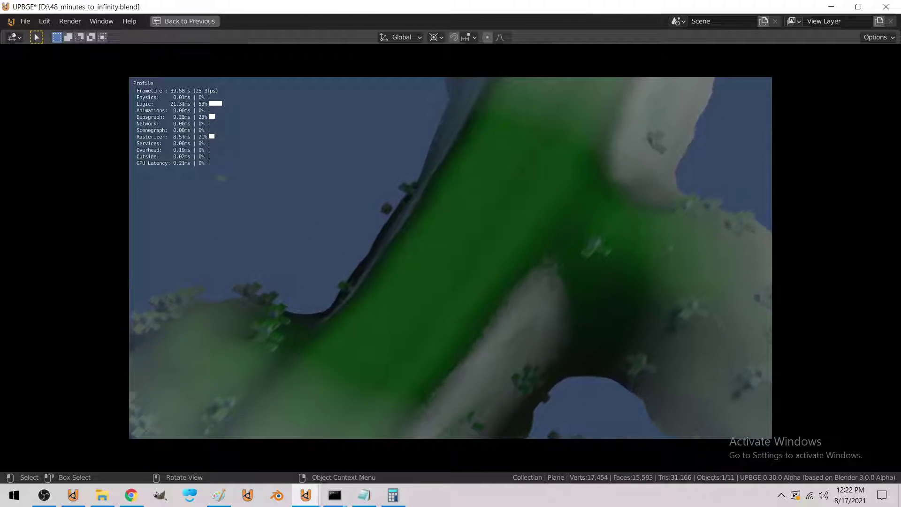
{"action": "key", "text": "Escape"}
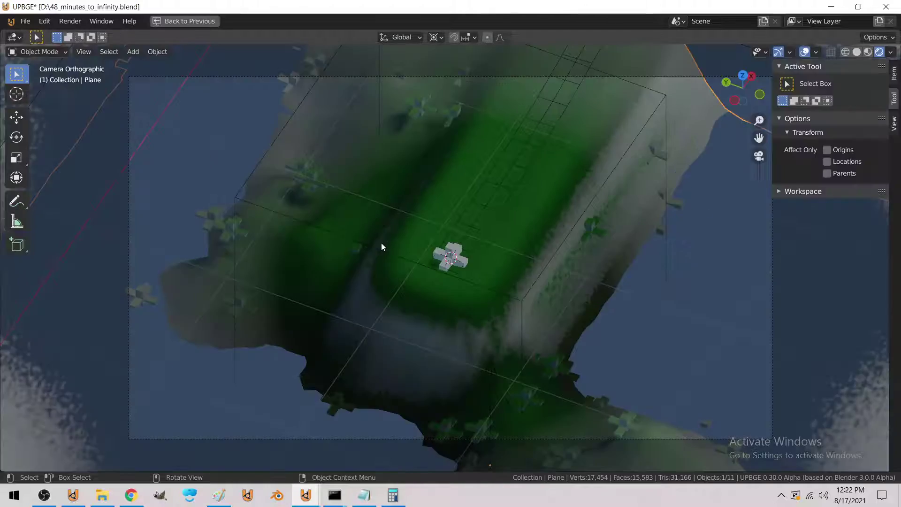
Move the Empty about 11 m along the X axis, leaving the terrain plane in place
{"action": "middle_click_drag", "start_coordinate": [381, 243], "coordinate": [303, 251]}
{"action": "scroll", "coordinate": [314, 275], "scroll_direction": "down", "scroll_amount": 2}
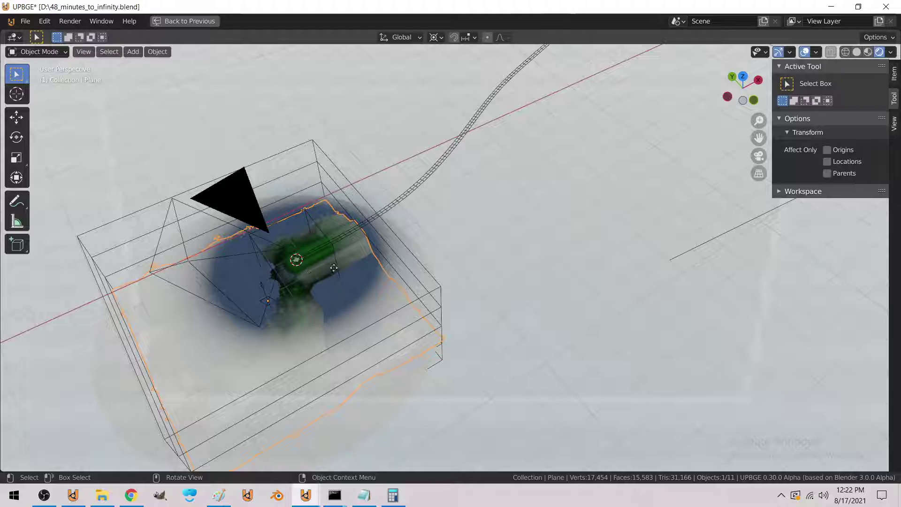
{"action": "key", "text": "g"}
{"action": "right_click", "coordinate": [441, 209]}
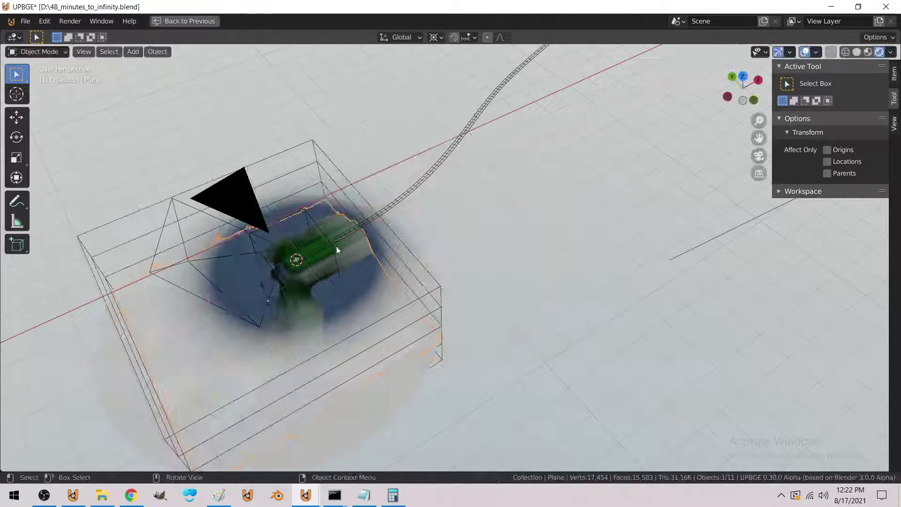
{"action": "left_click", "coordinate": [328, 248]}
{"action": "key", "text": "g"}
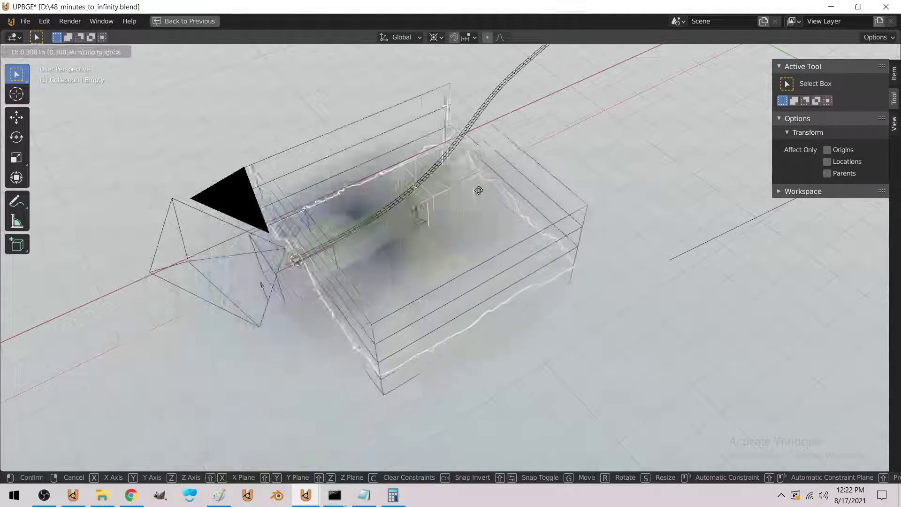
{"action": "key", "text": "x"}
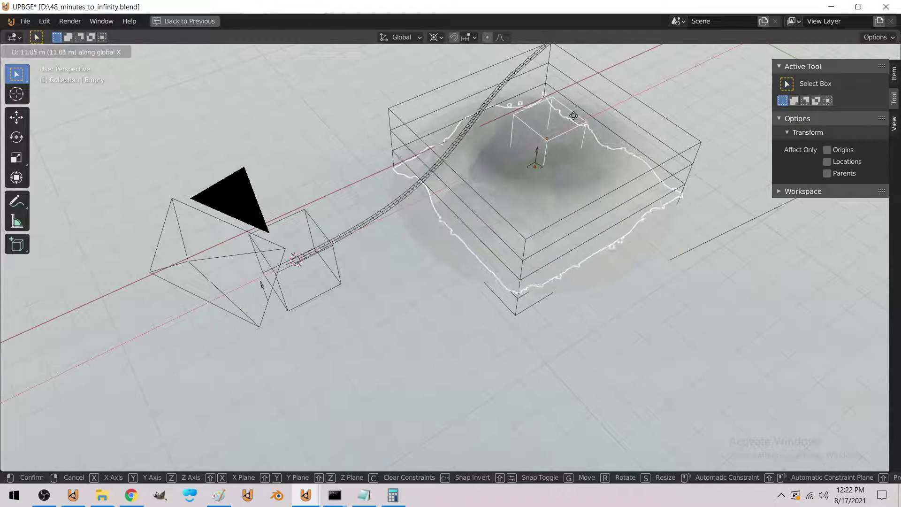
{"action": "left_click", "coordinate": [573, 115]}
Fly through the scene in walk mode to inspect the box and shifted terrain
{"action": "key", "text": "shift+grave"}
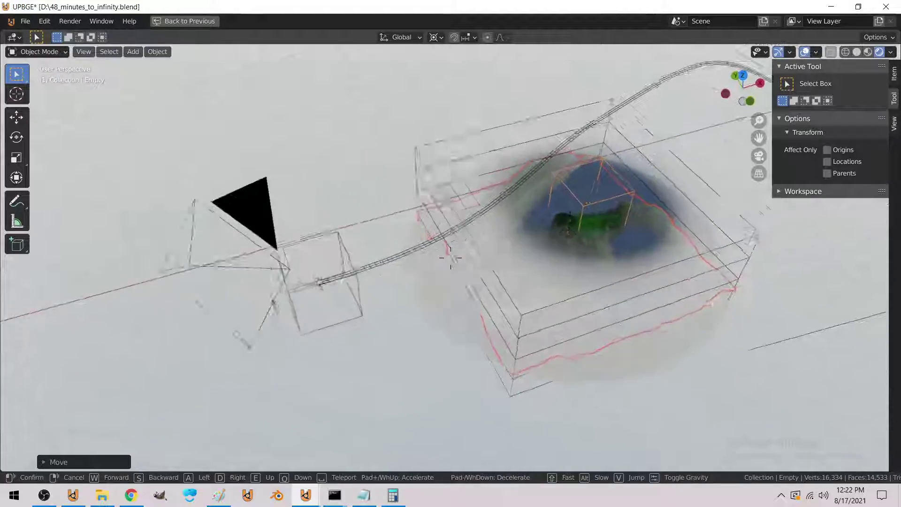
{"action": "key", "text": "w"}
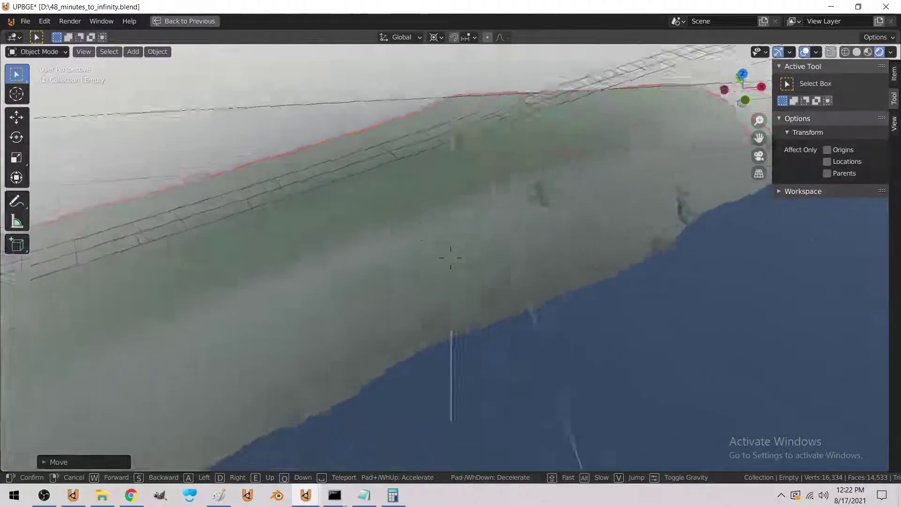
{"action": "key", "text": "s"}
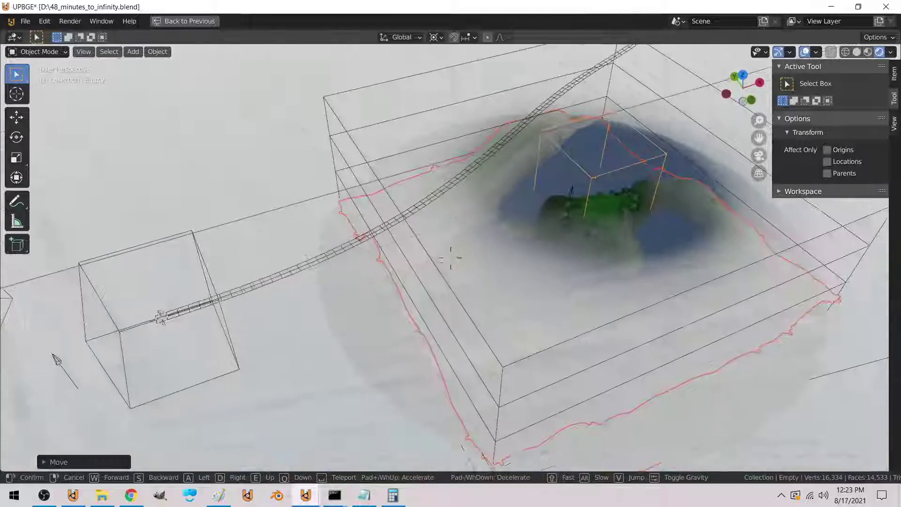
{"action": "key", "text": "Escape"}
View the scene through the active camera again
{"action": "left_click", "coordinate": [82, 51]}
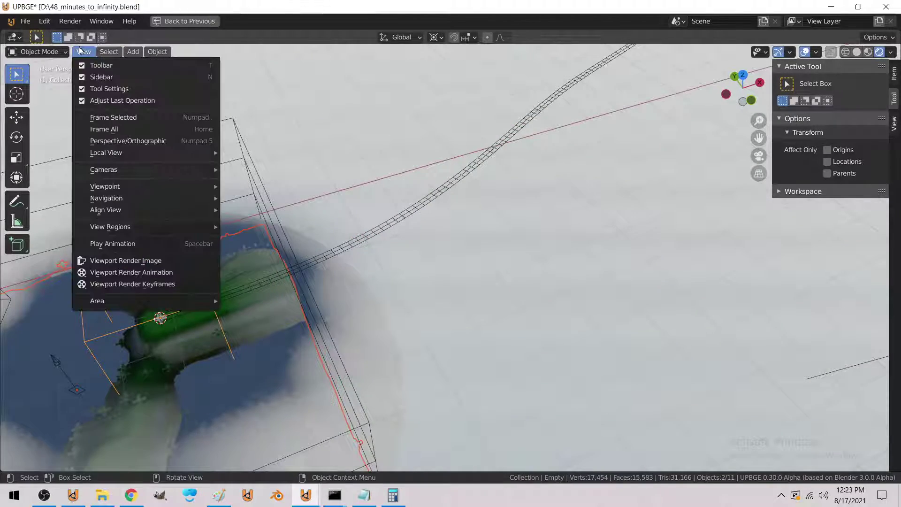
{"action": "mouse_move", "coordinate": [142, 175]}
{"action": "left_click", "coordinate": [282, 181]}
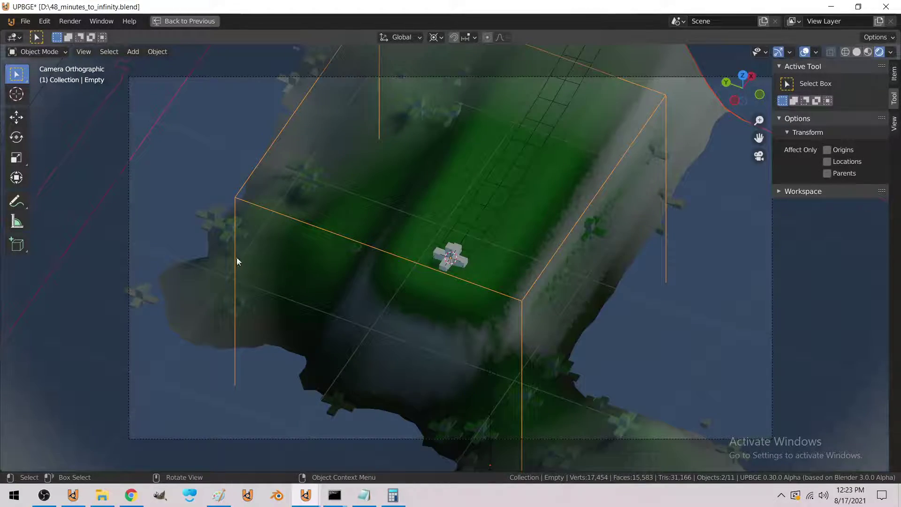